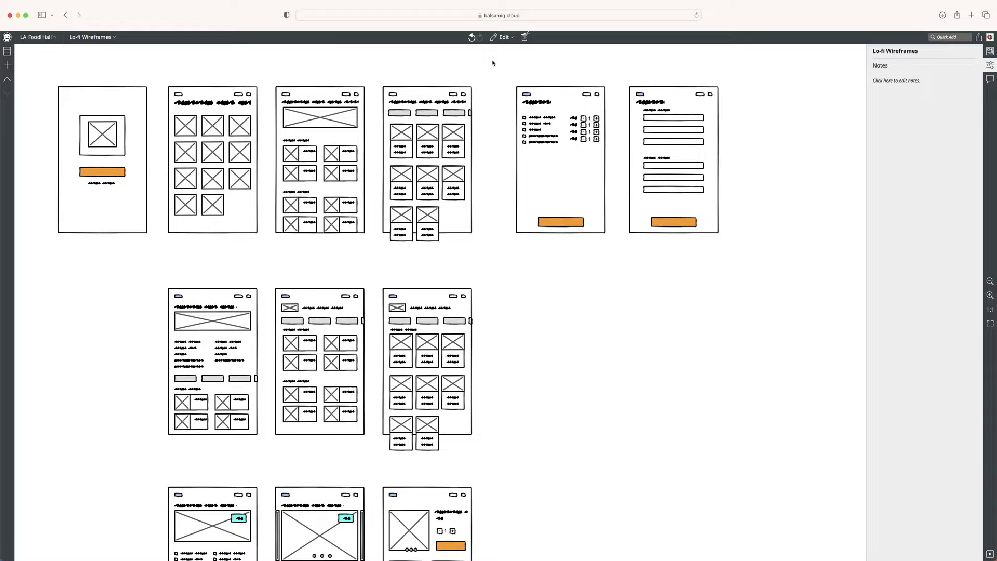
Step: Select the welcome, third-column, cart and form screens on the Lo-fi Wireframes canvas and copy them
key("super+a")
scroll(410, 337, "down", 2)
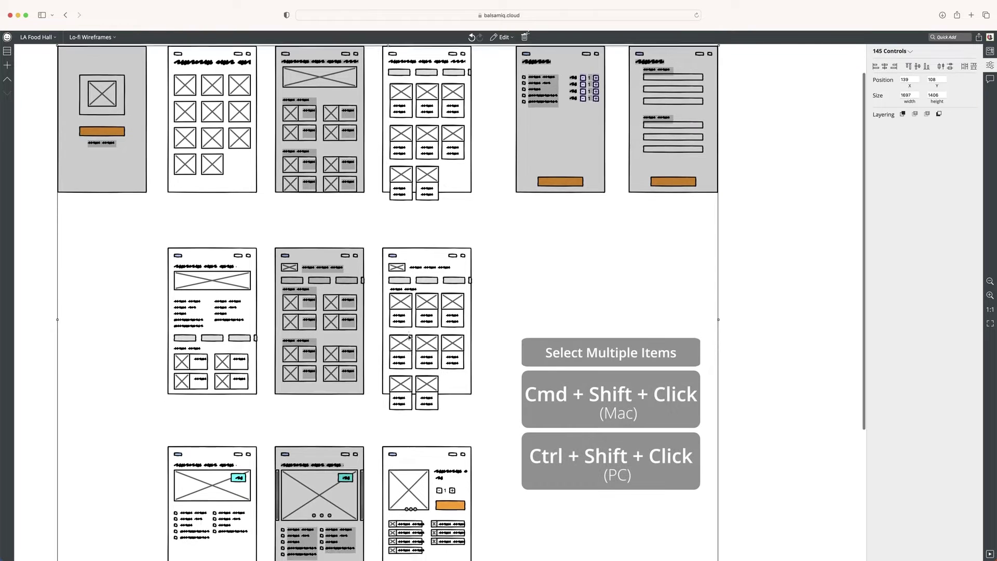
scroll(410, 337, "down", 3)
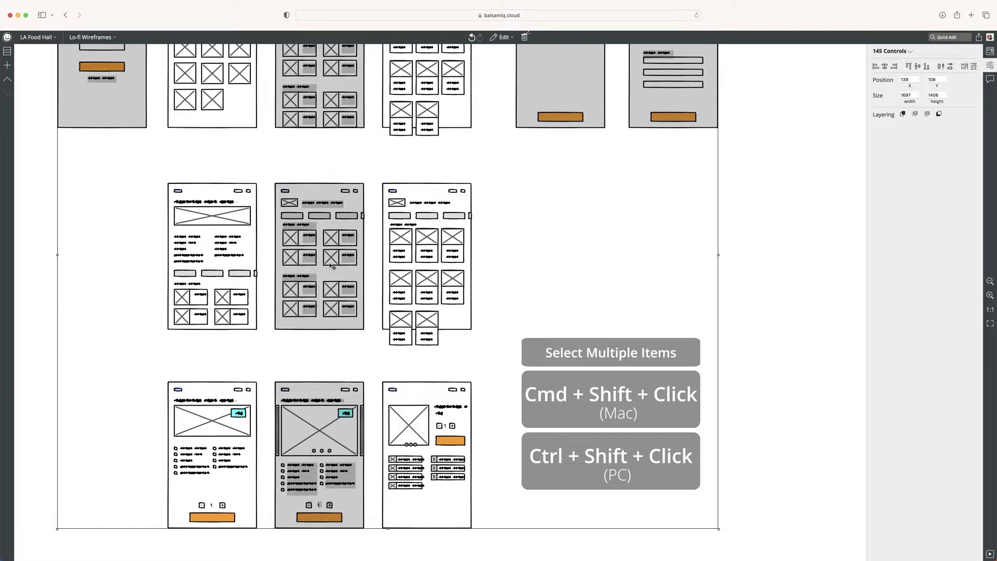
scroll(330, 266, "up", 4)
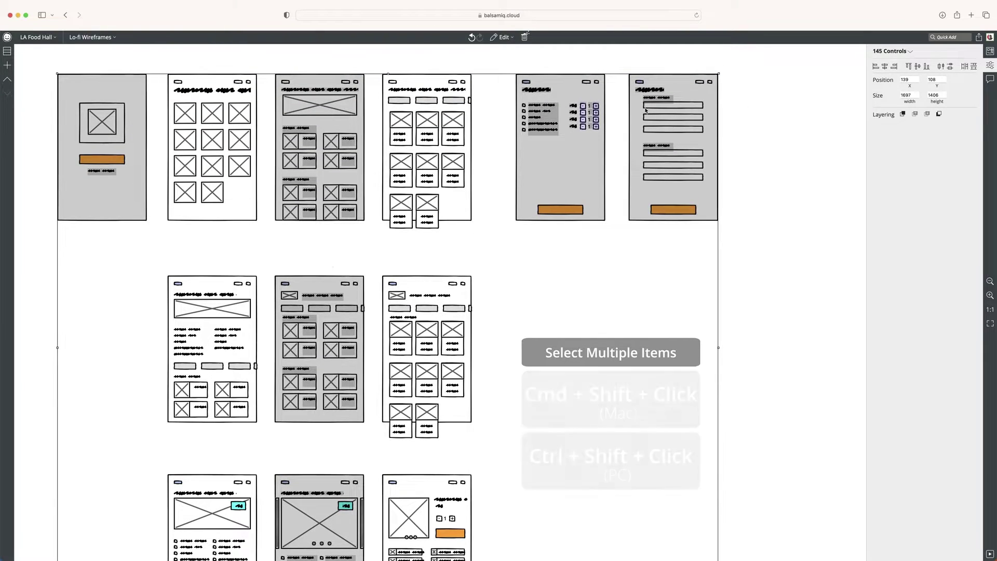
left_click(503, 37)
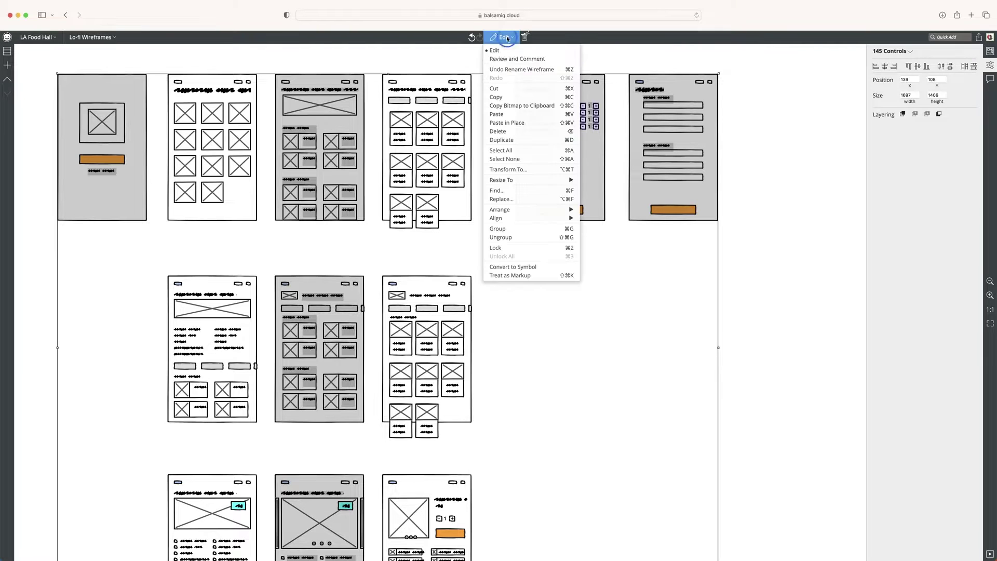
left_click(498, 97)
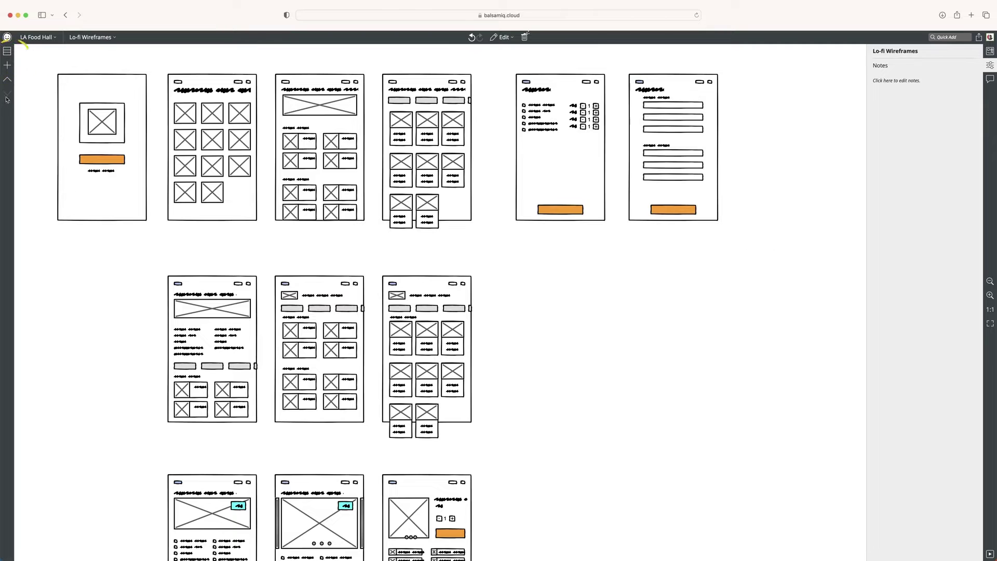
Step: Add a new wireframe named Mid Fidelity Wireframes and paste the copied screens into it
left_click(8, 66)
left_click(94, 38)
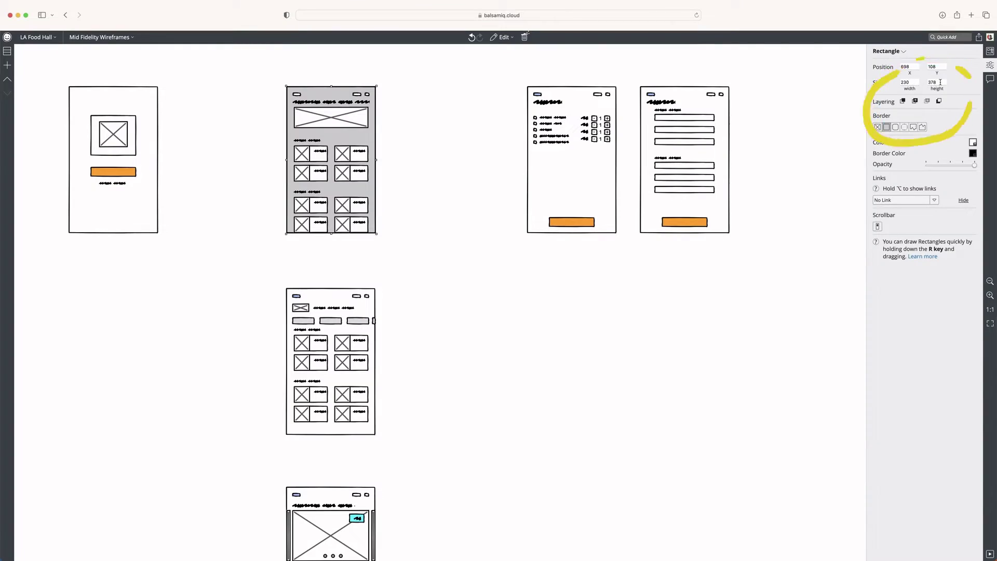
Step: Arrange the pasted screens in a single row, placing the item detail screen fourth and moving the last two screens beside it
left_click(455, 84)
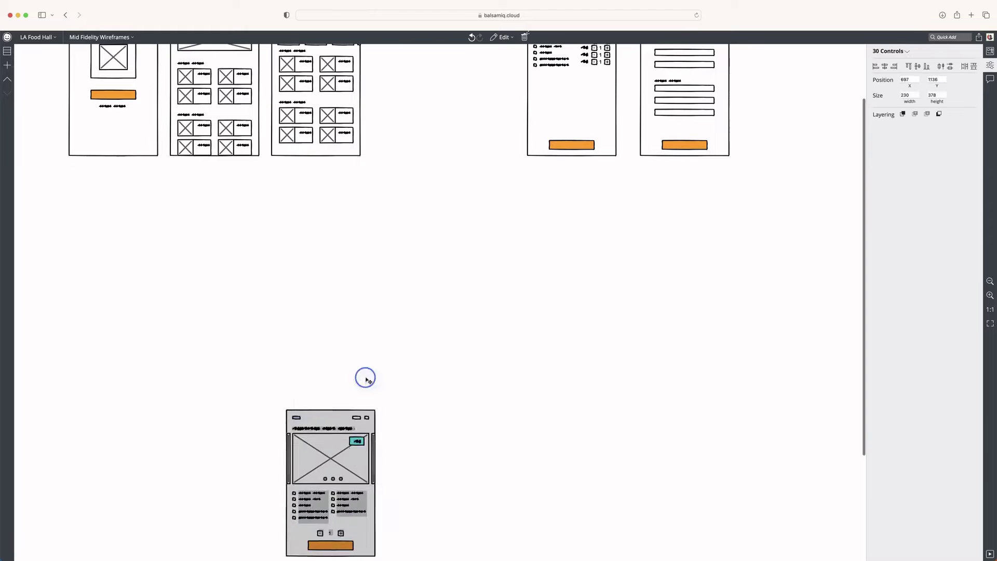
left_click_drag(365, 378, 427, 84)
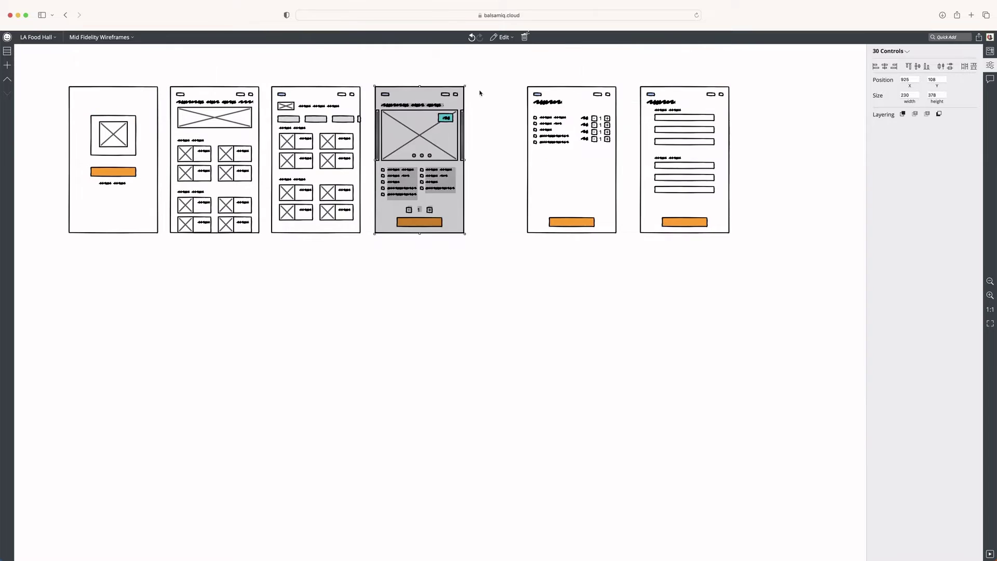
left_click_drag(497, 73, 753, 286)
left_click_drag(583, 145, 534, 143)
left_click(347, 329)
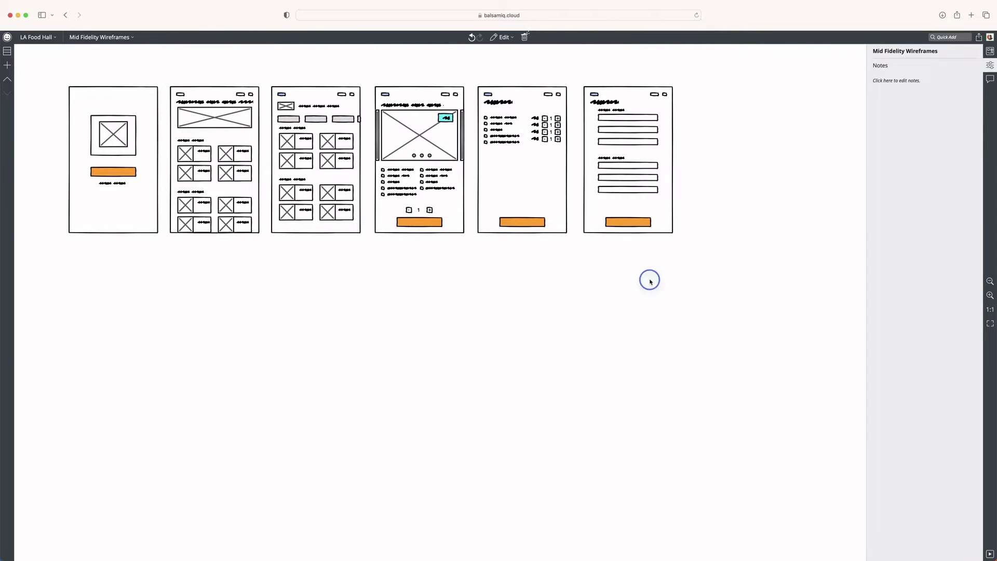
Step: Spread the screens after the welcome screen farther apart horizontally, leaving wide gaps between all six
left_click_drag(704, 252, 164, 76)
left_click_drag(209, 108, 373, 108)
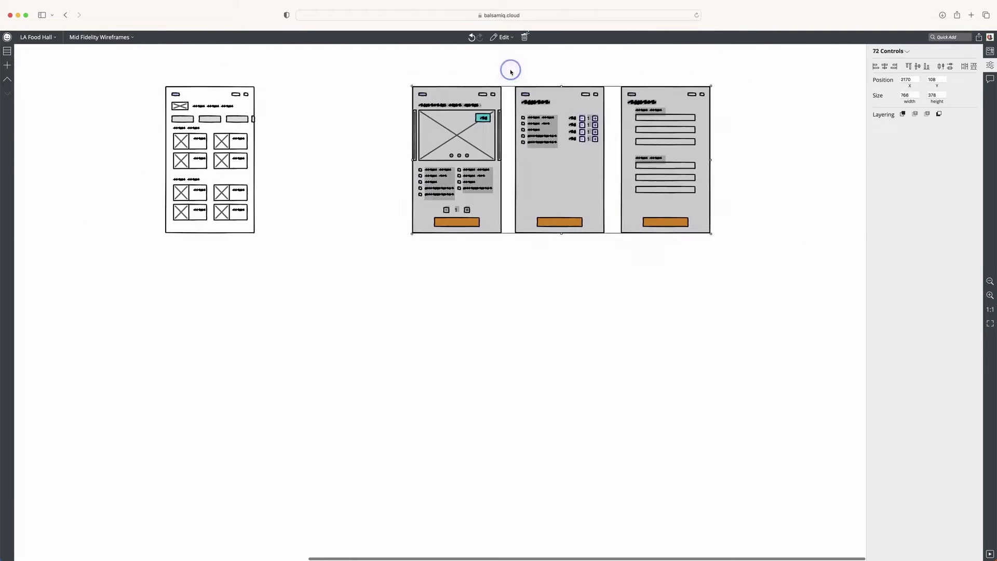
left_click_drag(511, 71, 774, 276)
left_click_drag(590, 161, 672, 162)
scroll(759, 261, "right", 5)
left_click(759, 260)
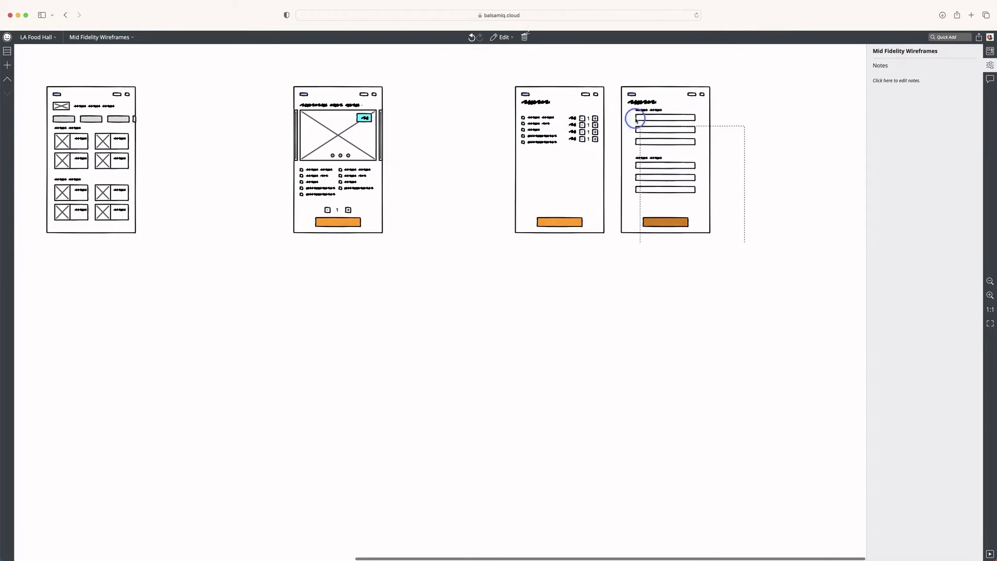
left_click(619, 89)
left_click_drag(639, 127, 778, 125)
Step: Examine the spacing between the screens along the whole row
scroll(517, 139, "left", 10)
scroll(405, 138, "left", 8)
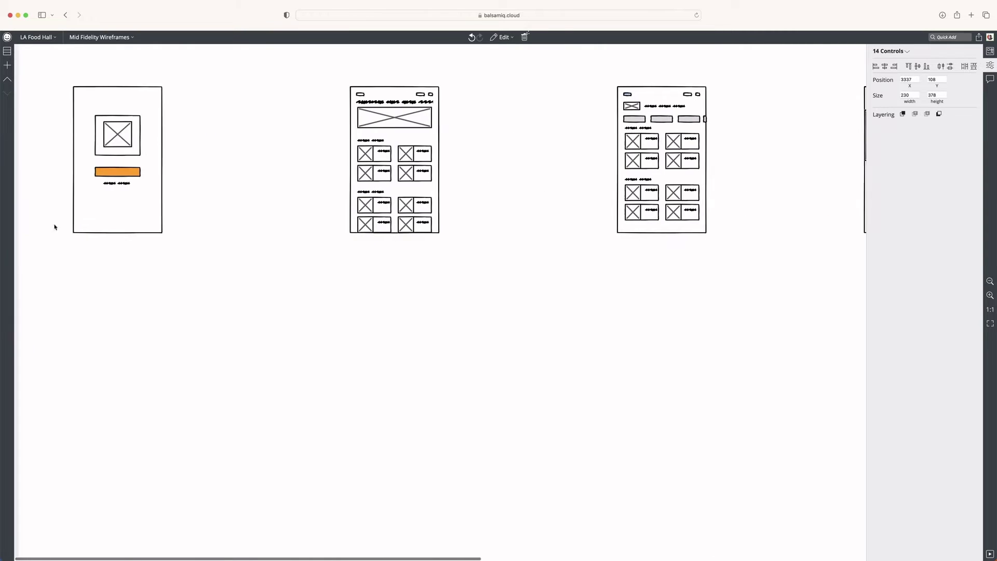
scroll(365, 140, "right", 18)
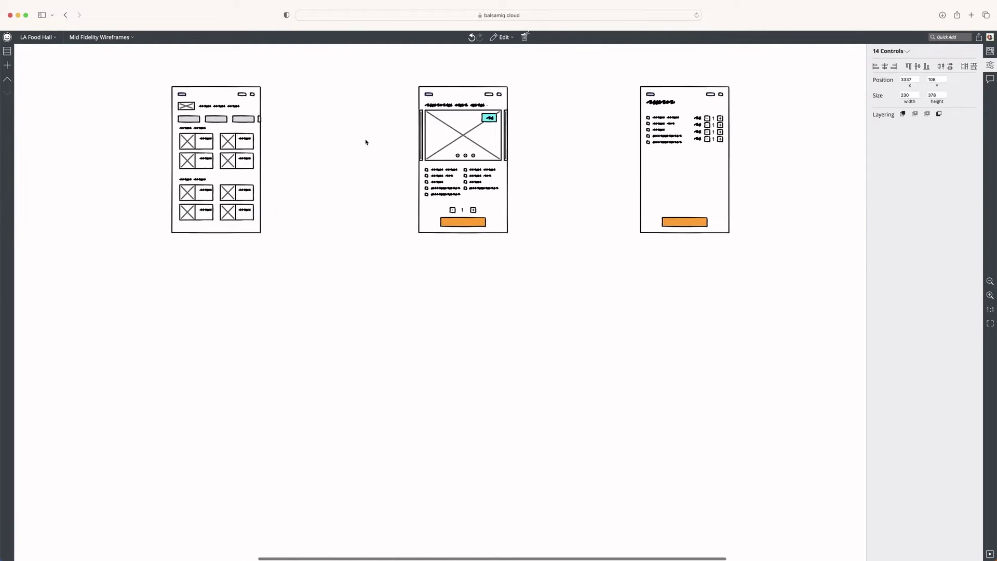
scroll(366, 140, "left", 16)
scroll(312, 140, "left", 2)
left_click(260, 140)
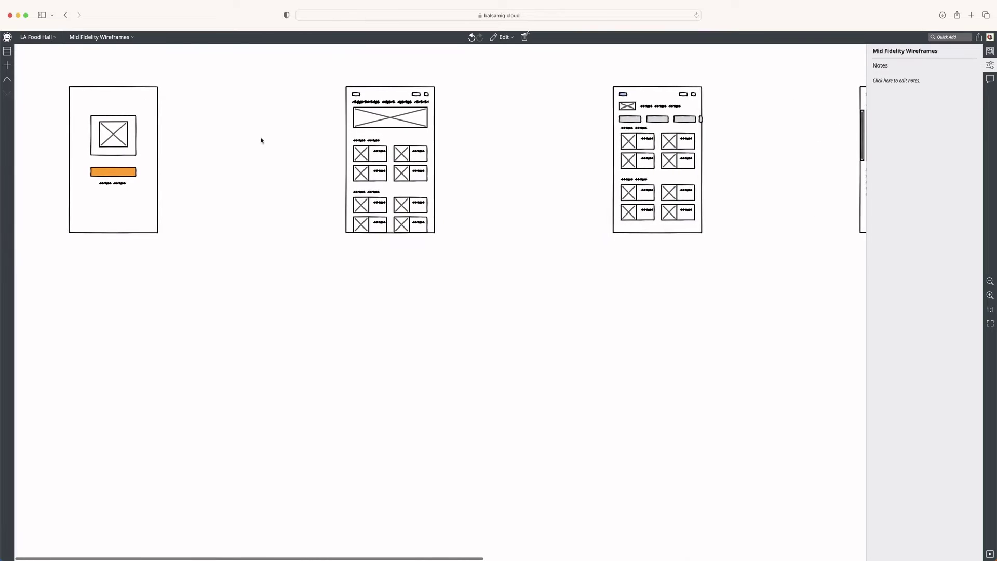
scroll(275, 140, "right", 9)
scroll(277, 141, "left", 10)
scroll(277, 141, "right", 1)
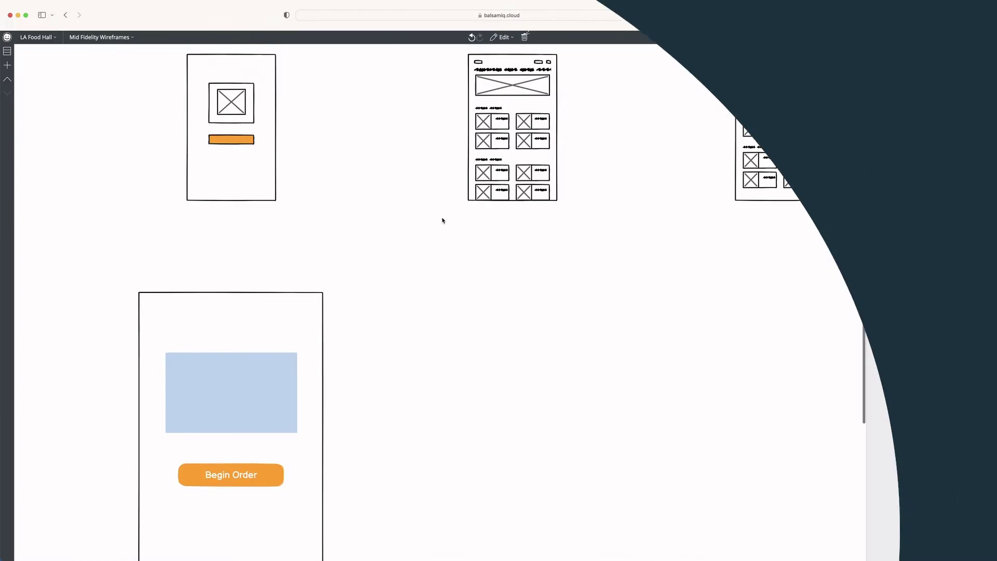
Step: Copy the two titled card sections from the second small screen in the upper row
scroll(520, 181, "up", 2)
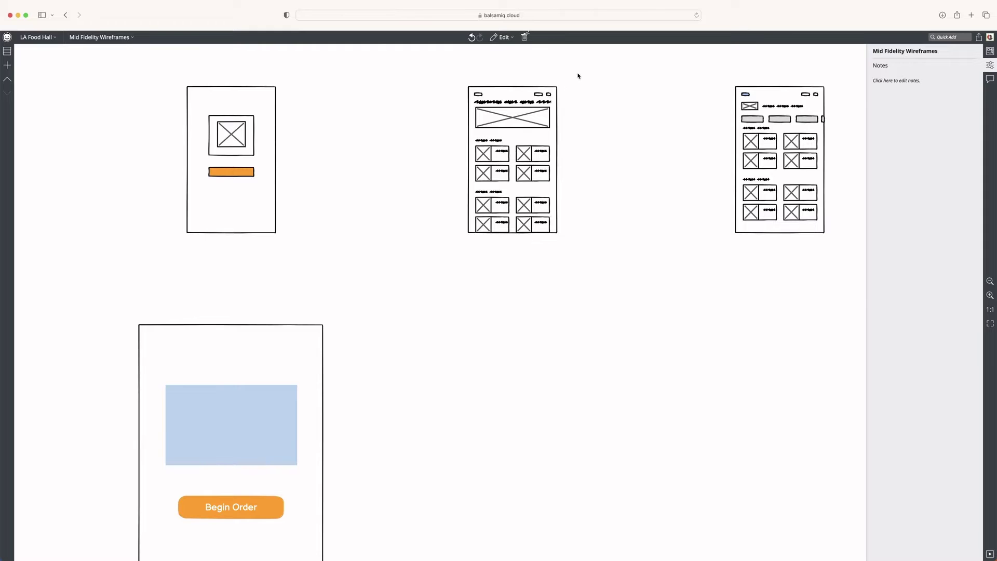
scroll(343, 258, "down", 4)
right_click(525, 150)
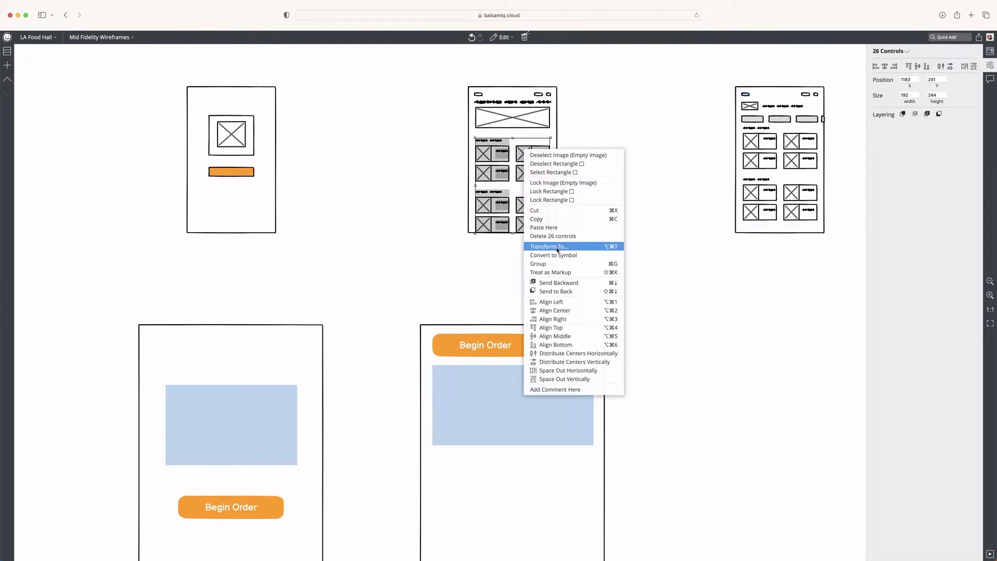
left_click(537, 219)
Step: Paste the card sections below the blue rectangle in the second enlarged screen and scale them to about 414 × 526
scroll(385, 271, "down", 4)
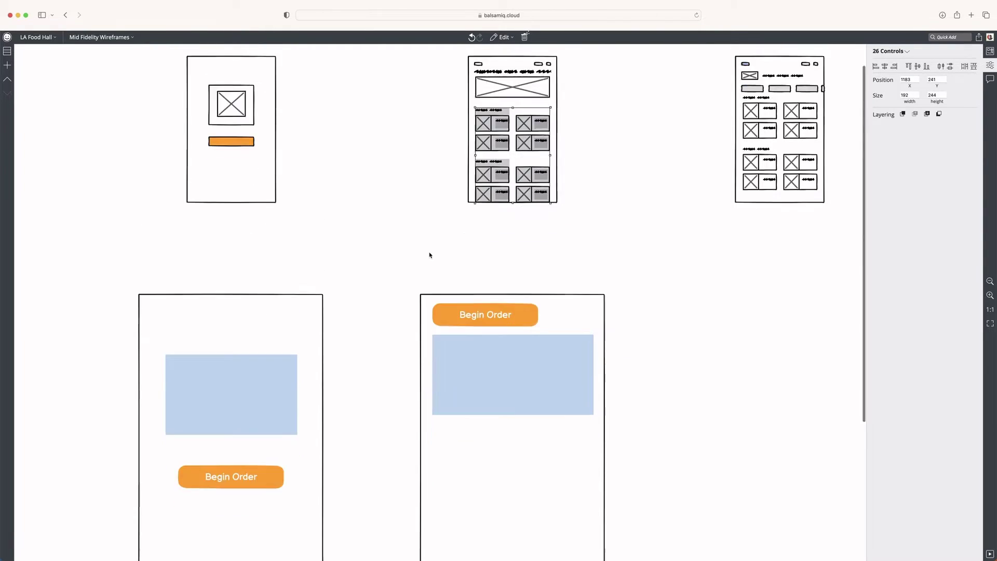
left_click(384, 275)
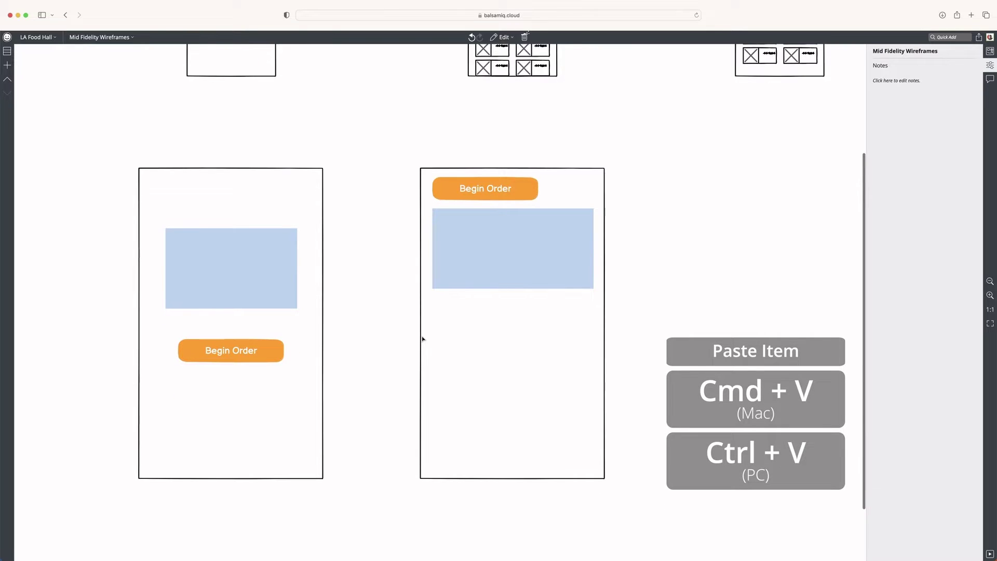
key("super+v")
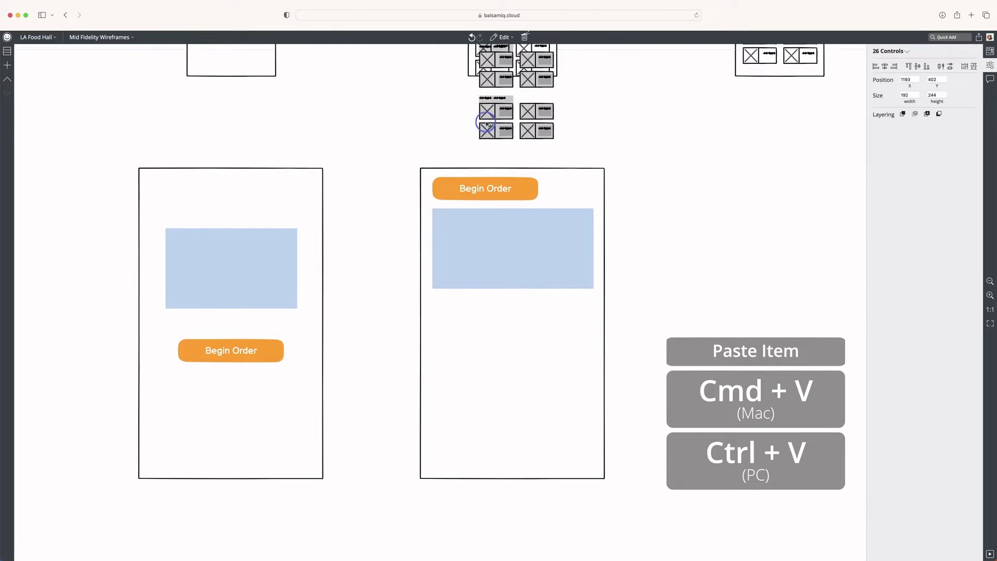
left_click_drag(507, 111, 442, 362)
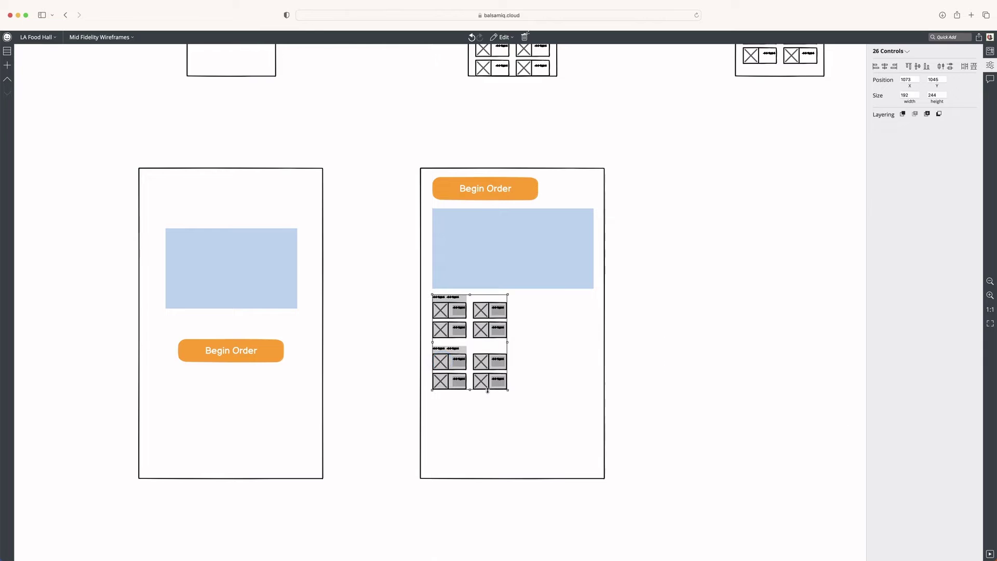
left_click_drag(508, 391, 594, 499)
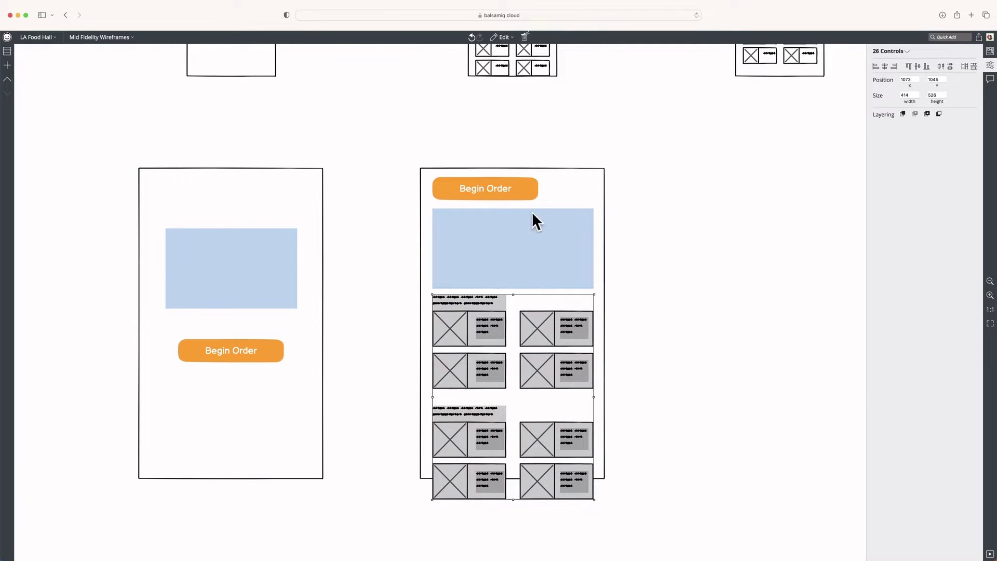
Step: Set the width of the blue rectangle in the second enlarged screen to 415
left_click(477, 227)
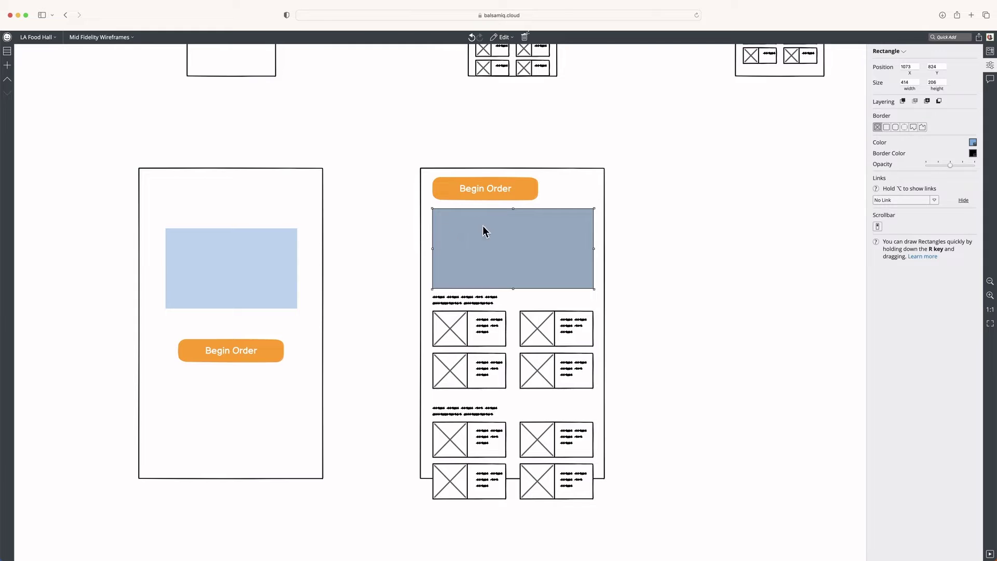
left_click(563, 184)
left_click(555, 234)
left_click(910, 82)
type("415")
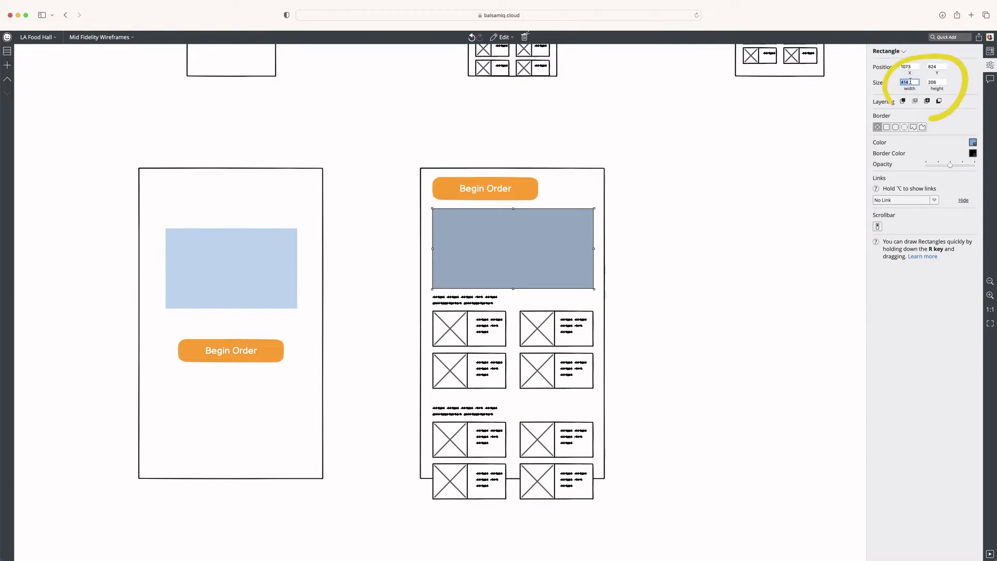
left_click(786, 155)
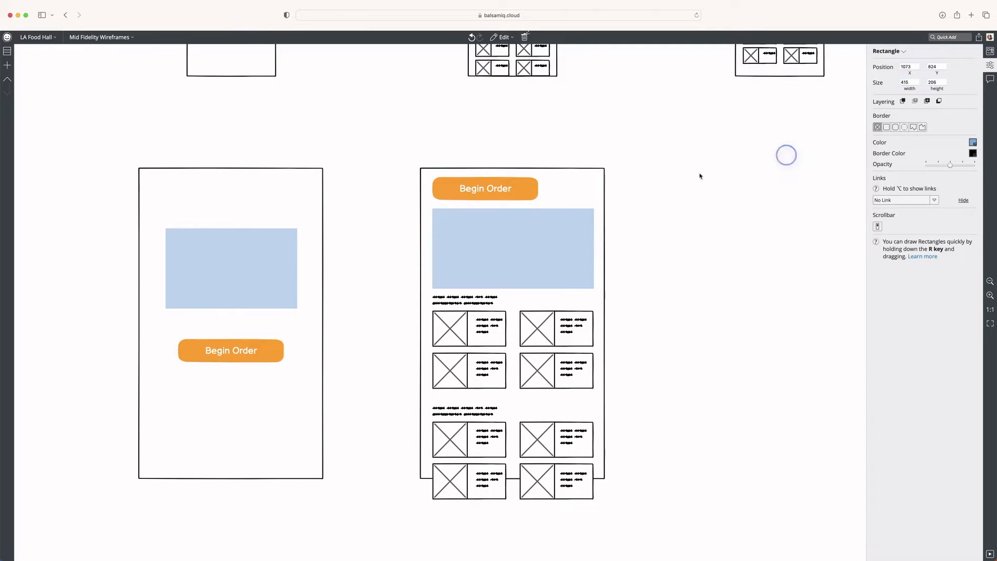
Step: Center the blue rectangle horizontally within the frame of the second enlarged screen
left_click(572, 209)
left_click(581, 181, "shift")
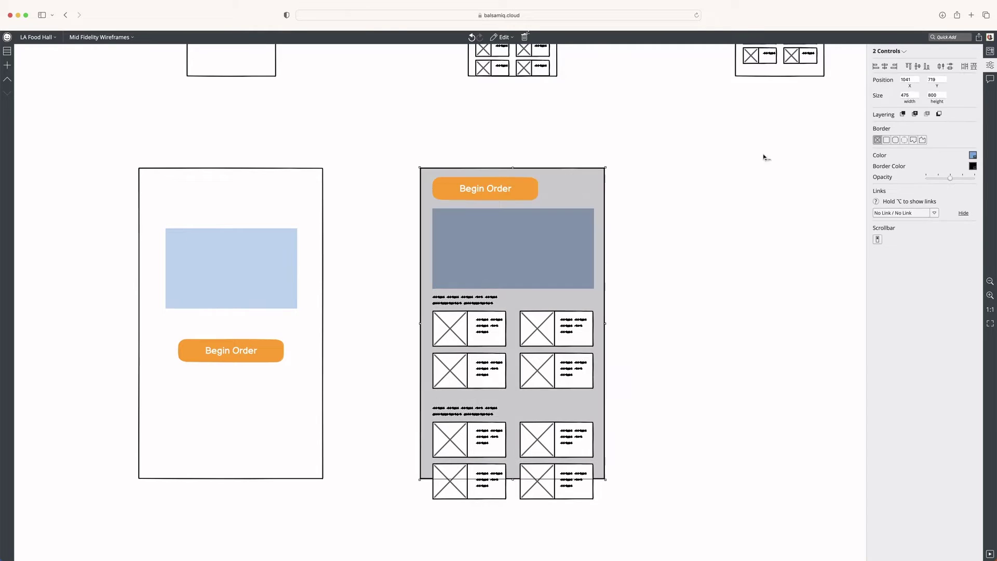
left_click(886, 67)
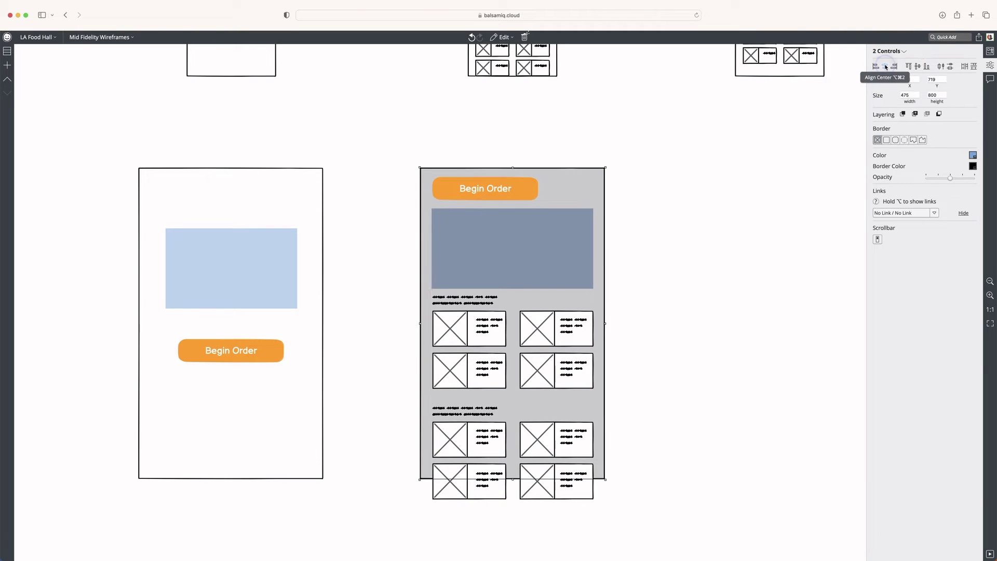
left_click(679, 272)
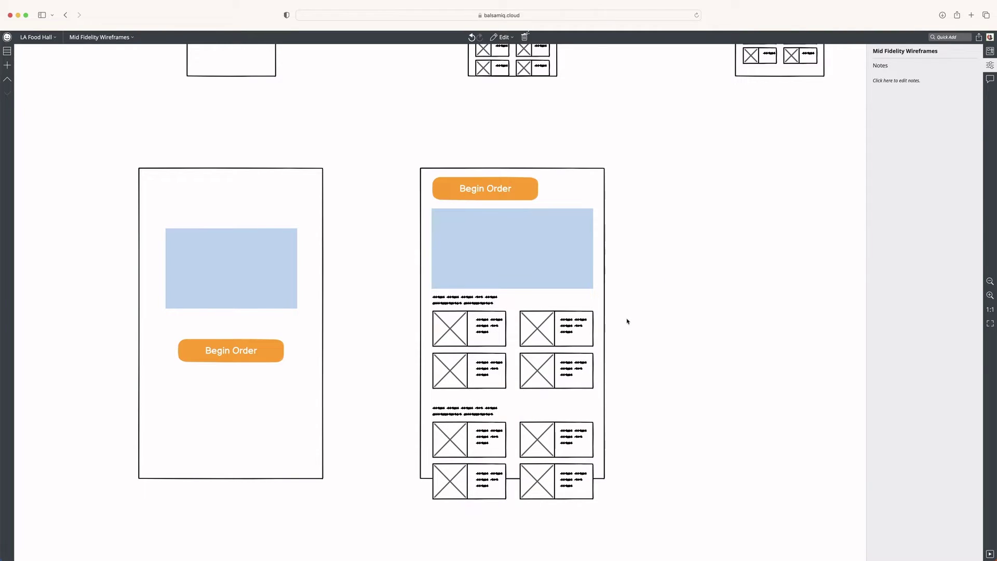
Step: Shorten the blue rectangle in the second enlarged screen to a height of about 129 by raising its lower edge
scroll(515, 189, "up", 3)
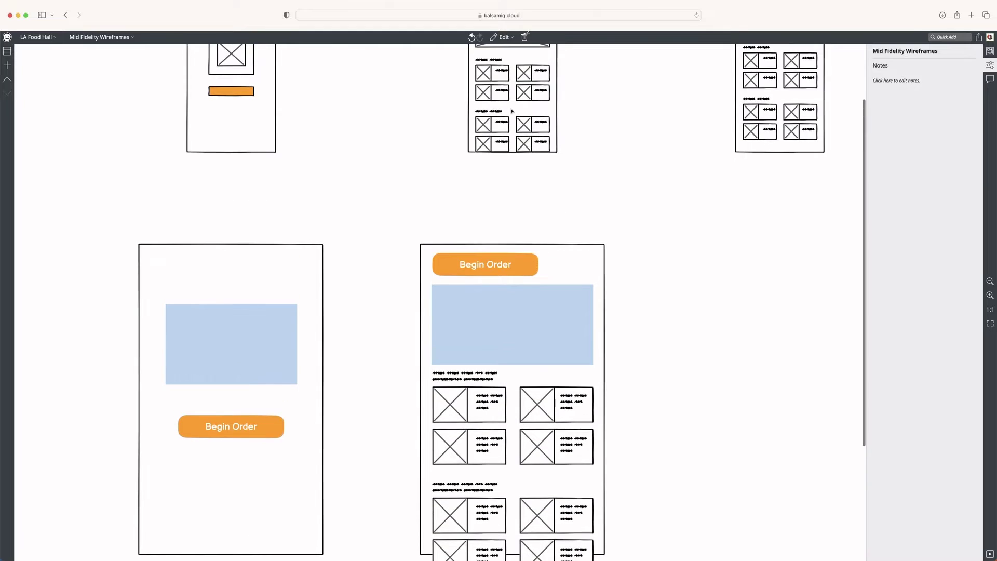
scroll(456, 177, "down", 6)
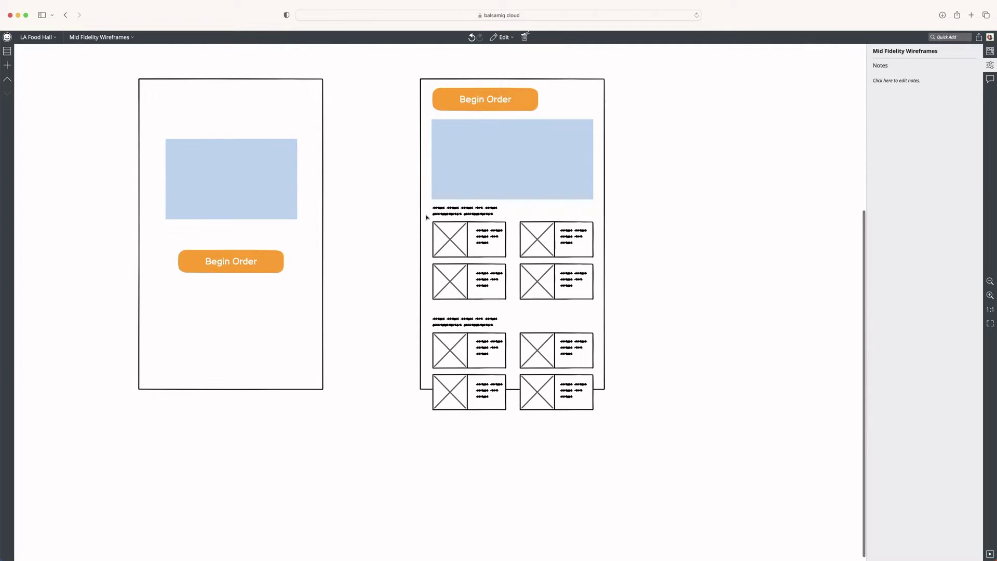
scroll(427, 217, "up", 1)
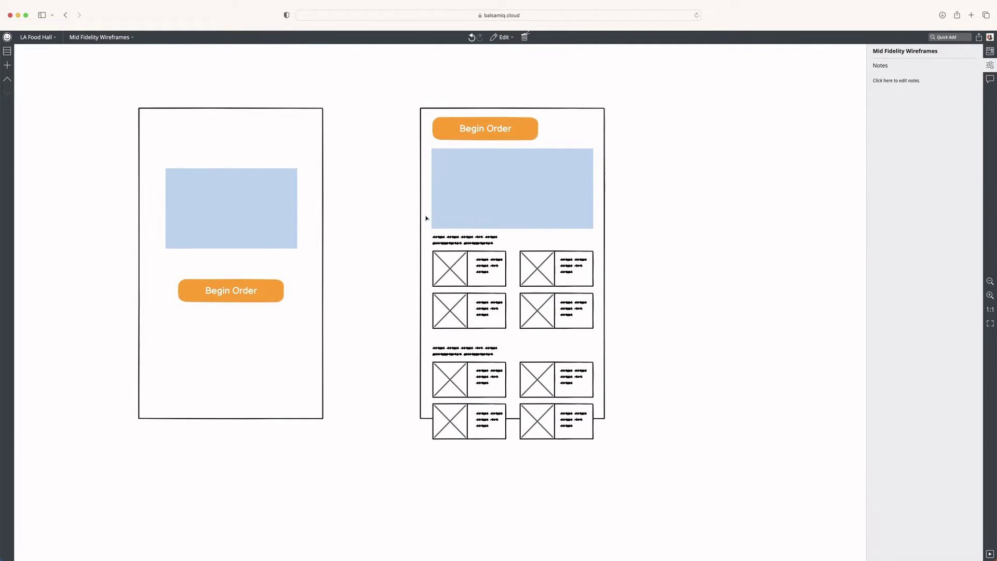
left_click(501, 201)
left_click_drag(512, 229, 518, 198)
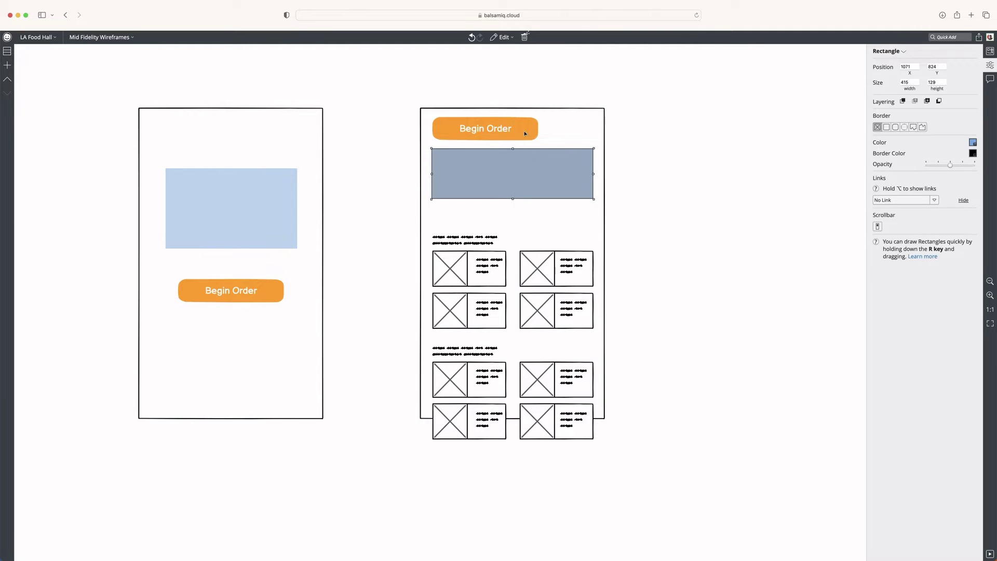
left_click(525, 133)
double_click(478, 130)
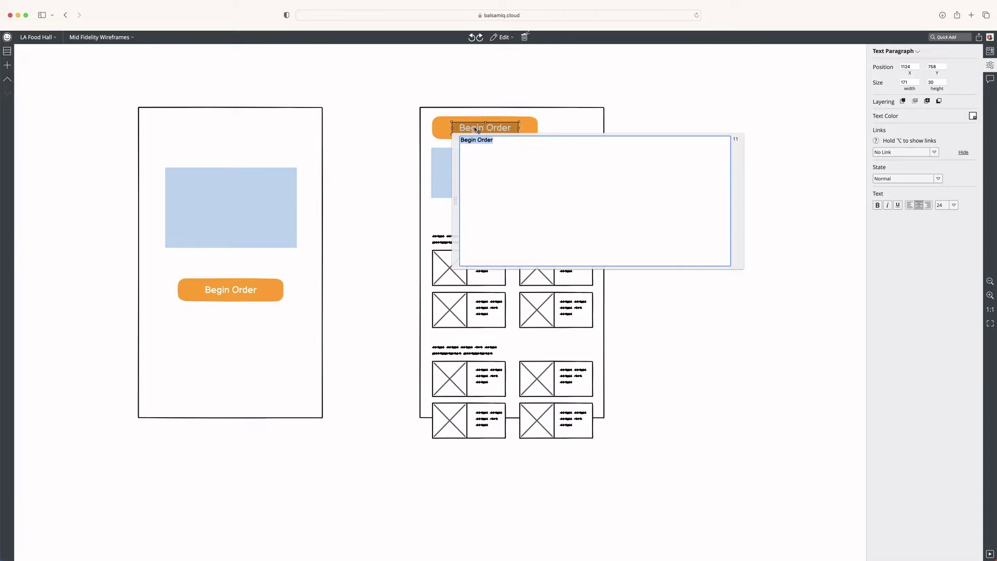
left_click(675, 94)
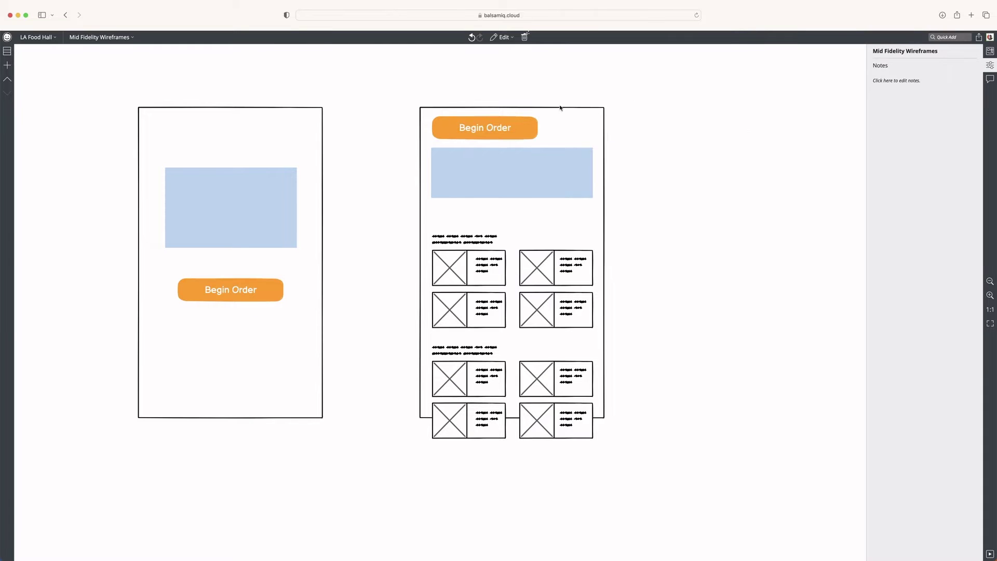
Step: Replace the Begin Order label in the second enlarged screen with the arrow-left-regular icon followed by "Back", at text size 18
double_click(467, 130)
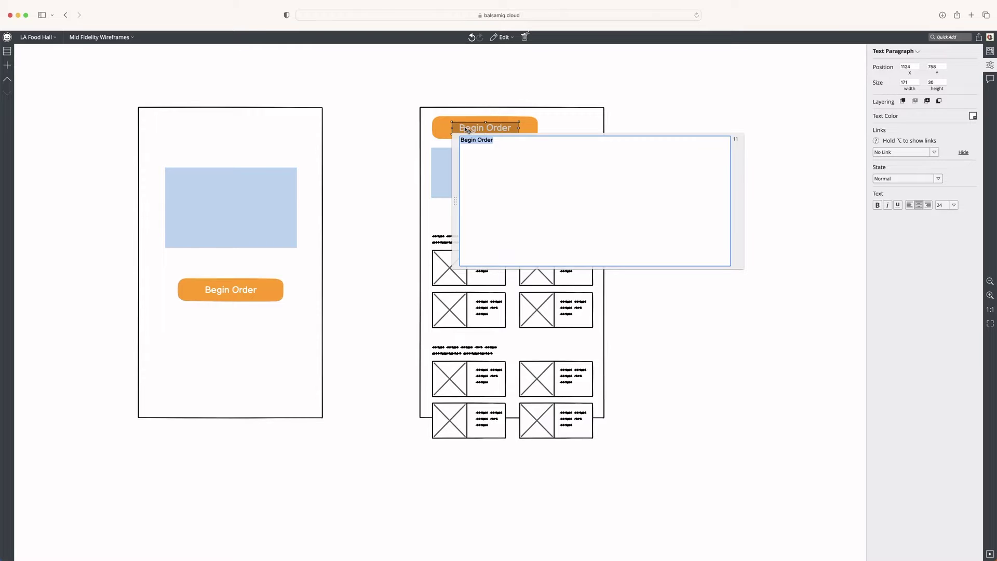
key("BackSpace")
type(":")
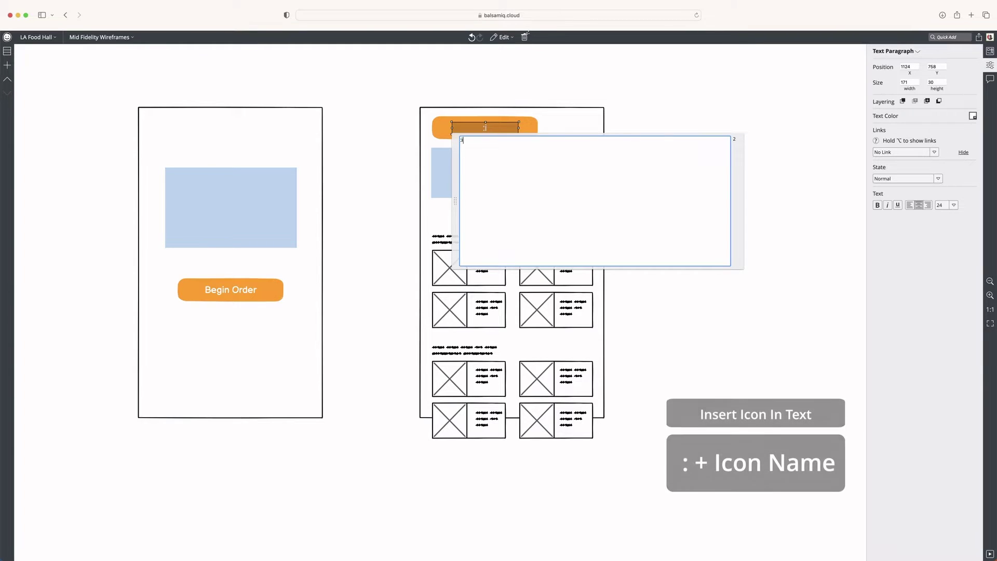
type("ic")
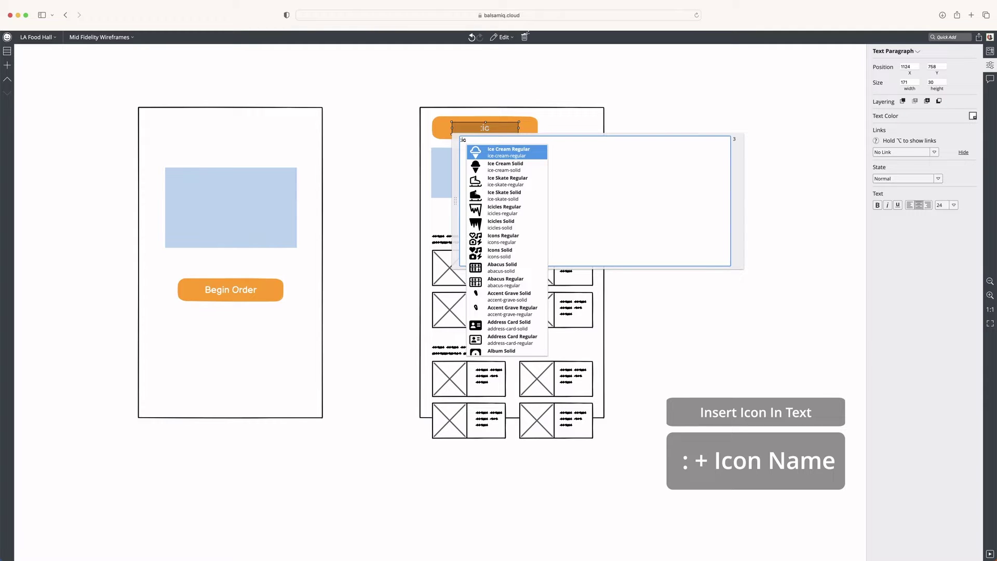
key("BackSpace")
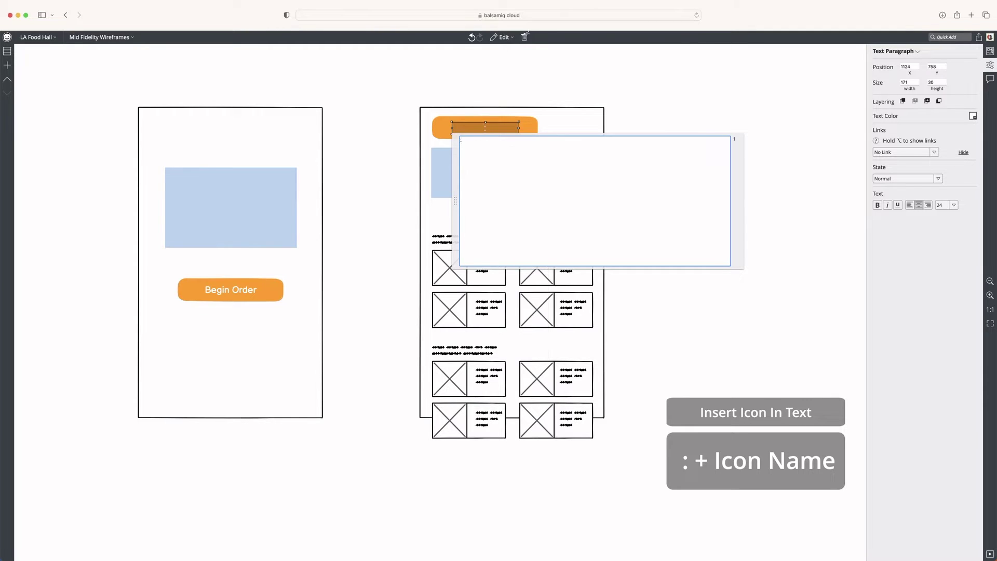
type("arrow")
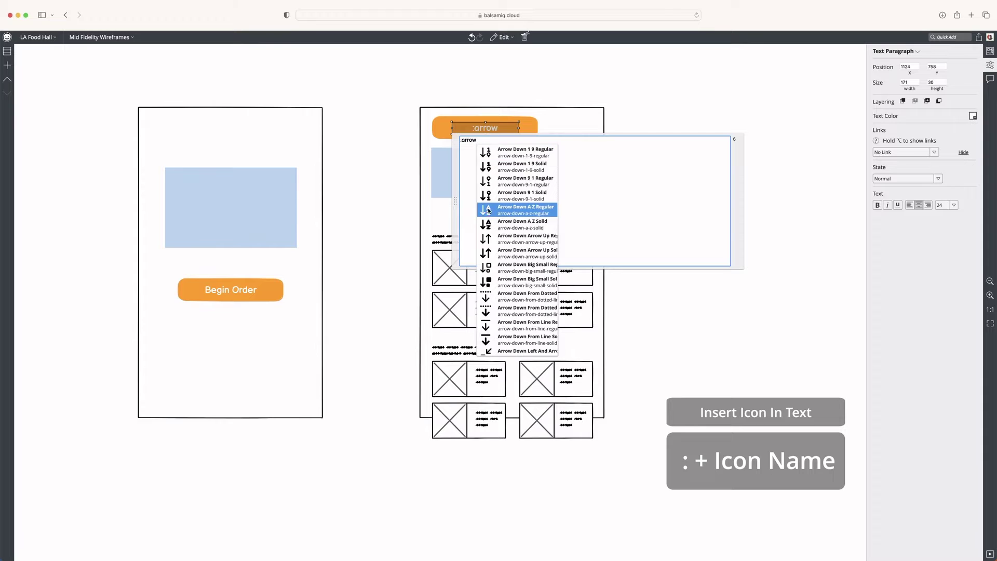
scroll(517, 279, "down", 3)
scroll(517, 279, "down", 3)
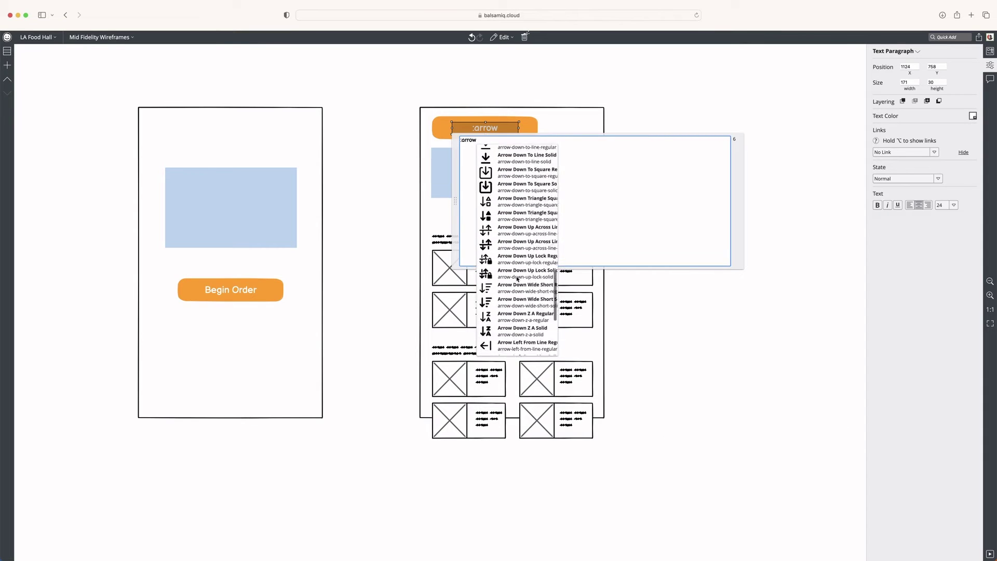
scroll(518, 279, "down", 4)
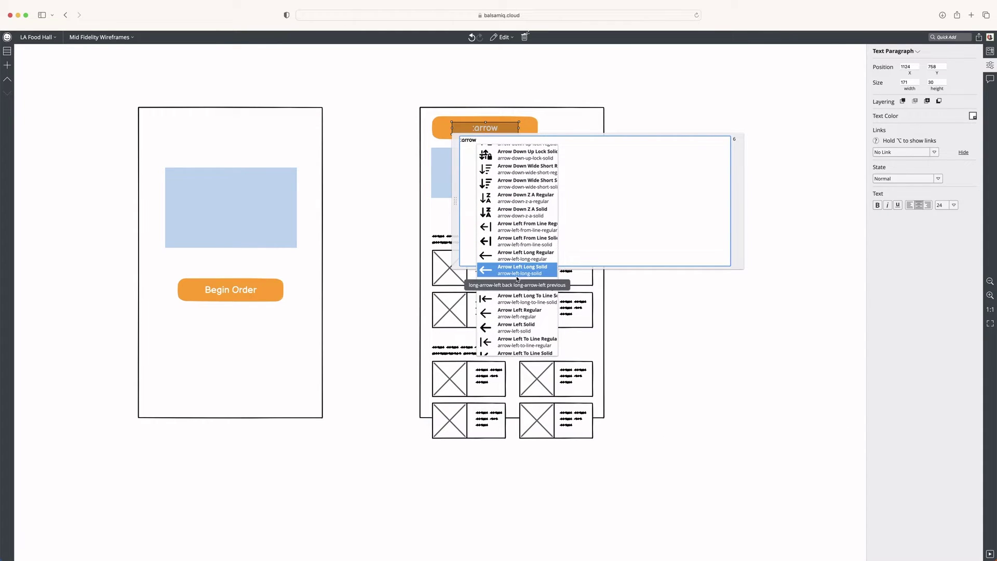
scroll(520, 279, "down", 2)
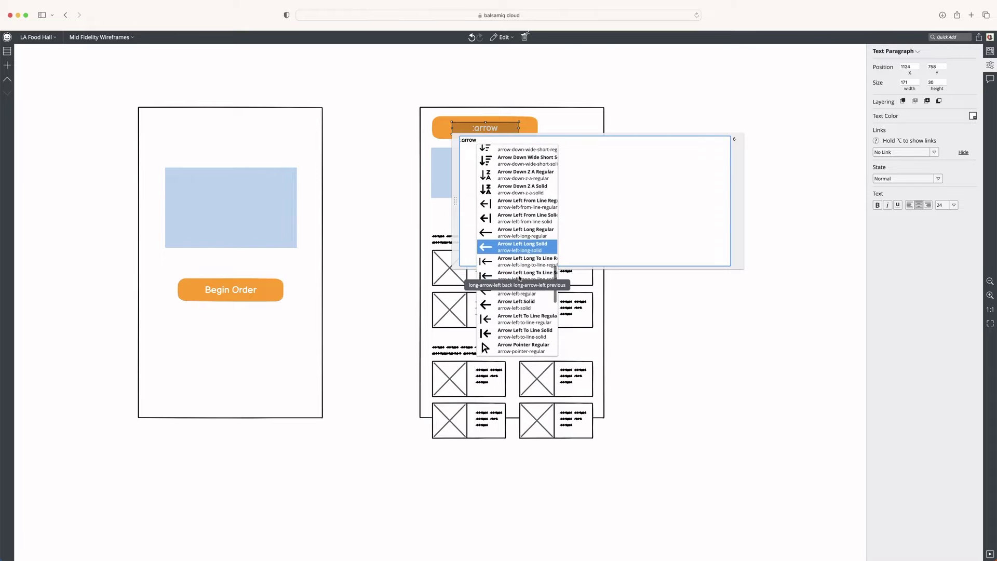
left_click(484, 292)
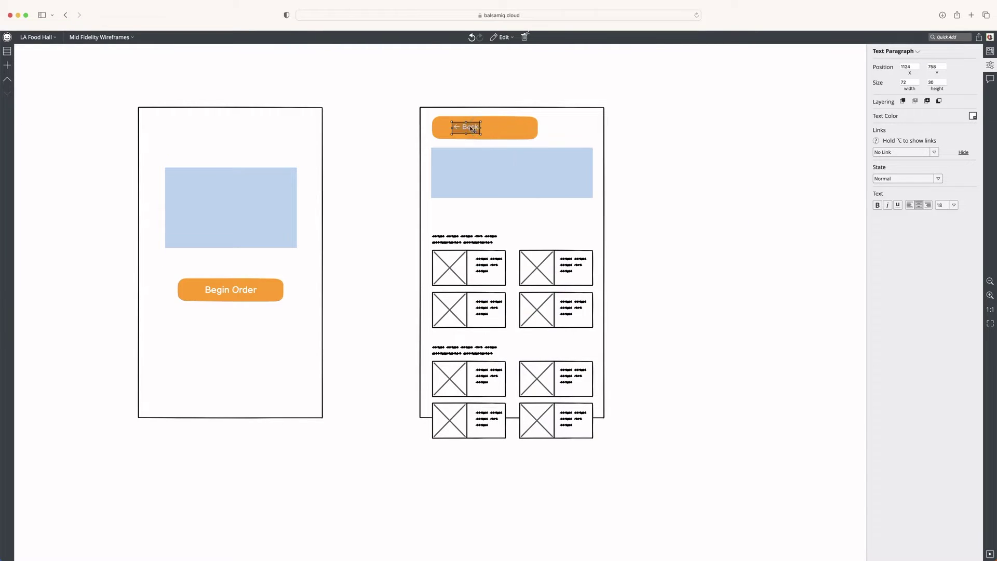
Step: Shrink the orange button to about 91 × 38 around the Back label and raise the blue rectangle closer beneath it
left_click_drag(468, 128, 451, 123)
left_click(479, 126)
left_click_drag(538, 140, 468, 132)
left_click(365, 108)
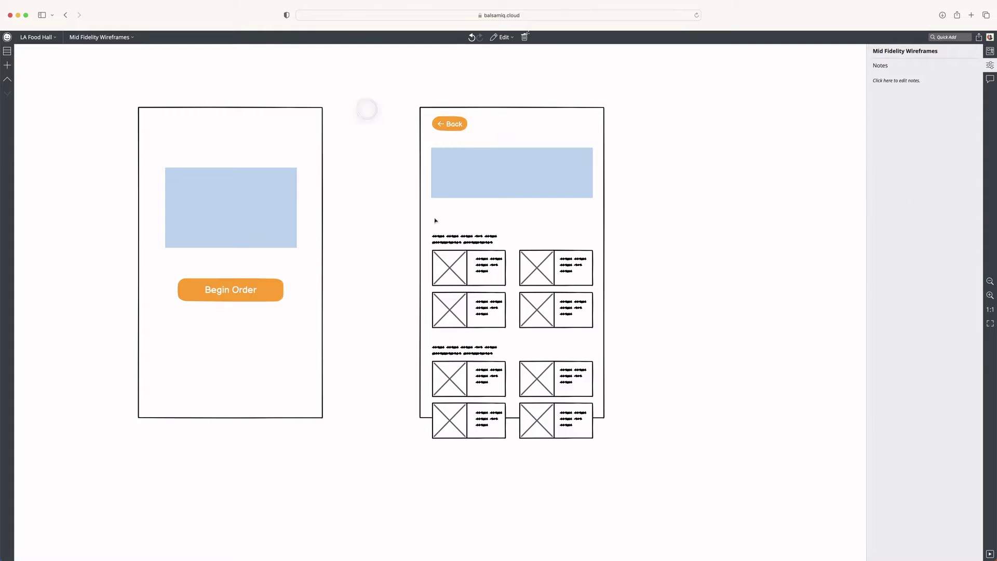
left_click_drag(461, 171, 460, 161)
Step: Change the fill and border color of the Back button's rectangle to light gray
left_click(457, 120)
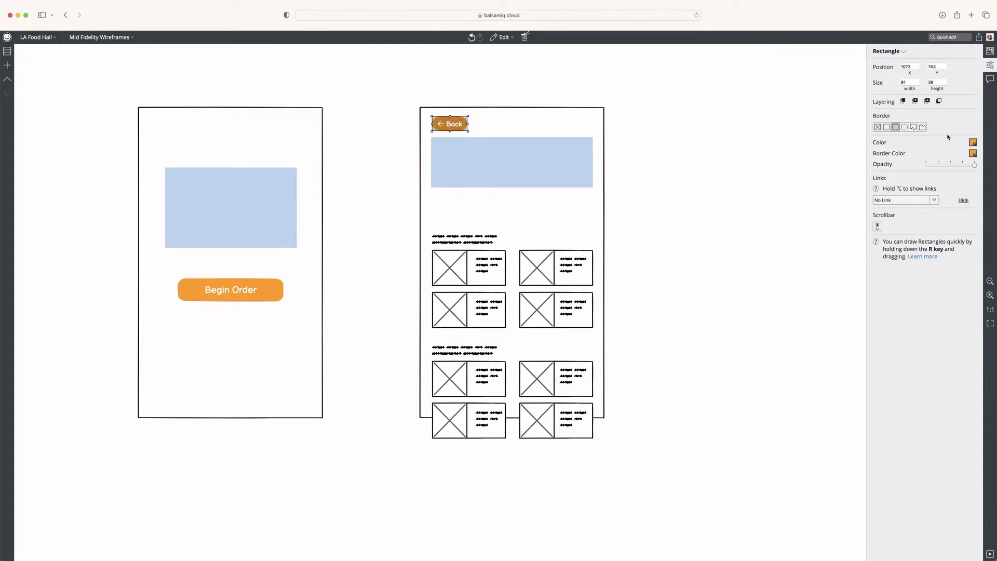
left_click(973, 142)
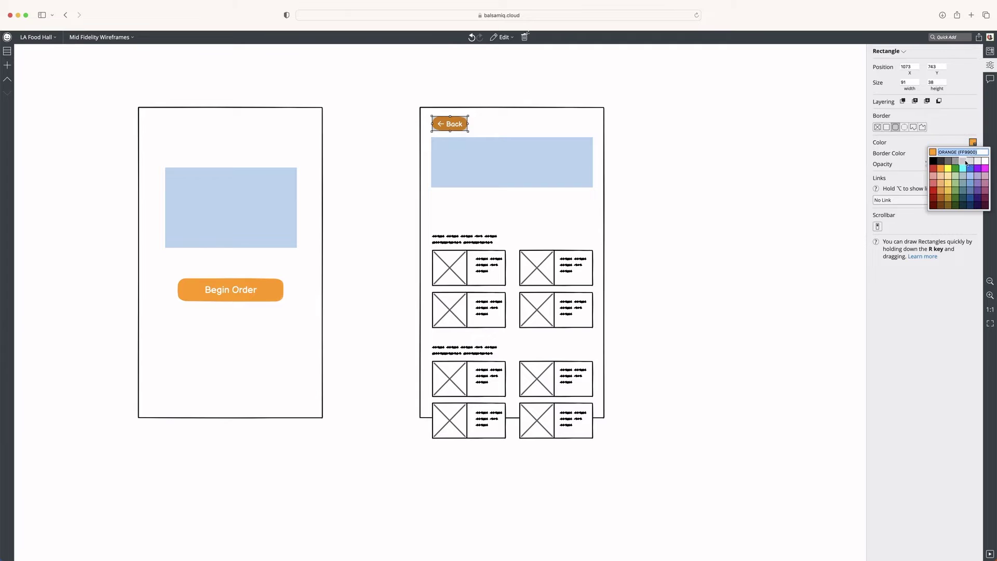
left_click(975, 155)
left_click(974, 154)
left_click(965, 173)
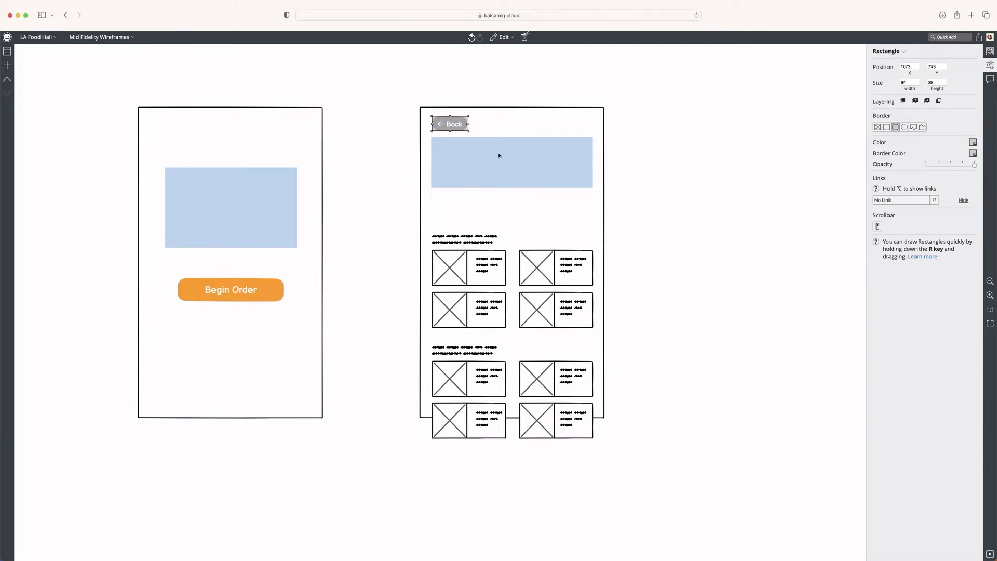
left_click(369, 165)
Step: Change the text color of the Back label to dark gray
left_click(449, 127)
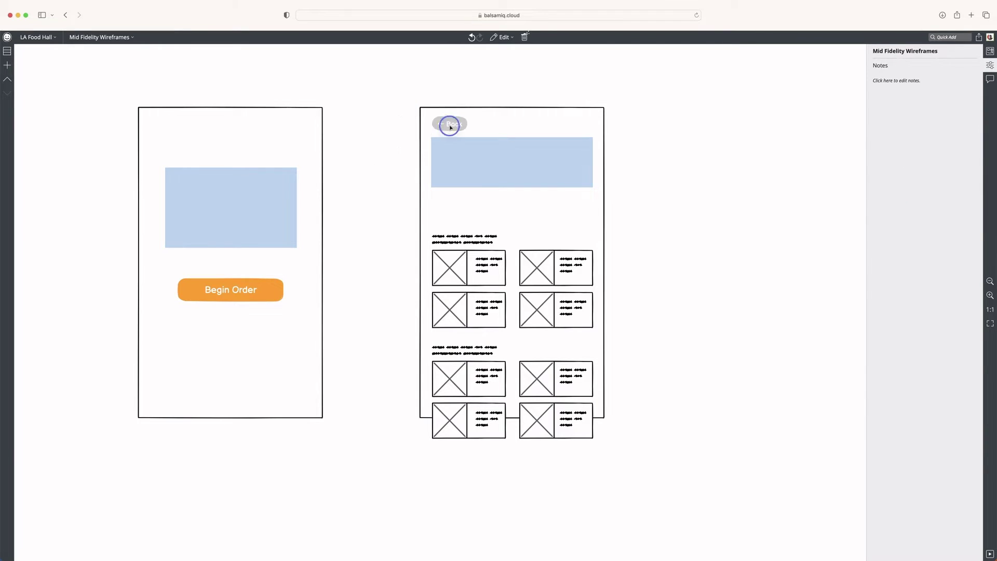
left_click_drag(407, 104, 484, 138)
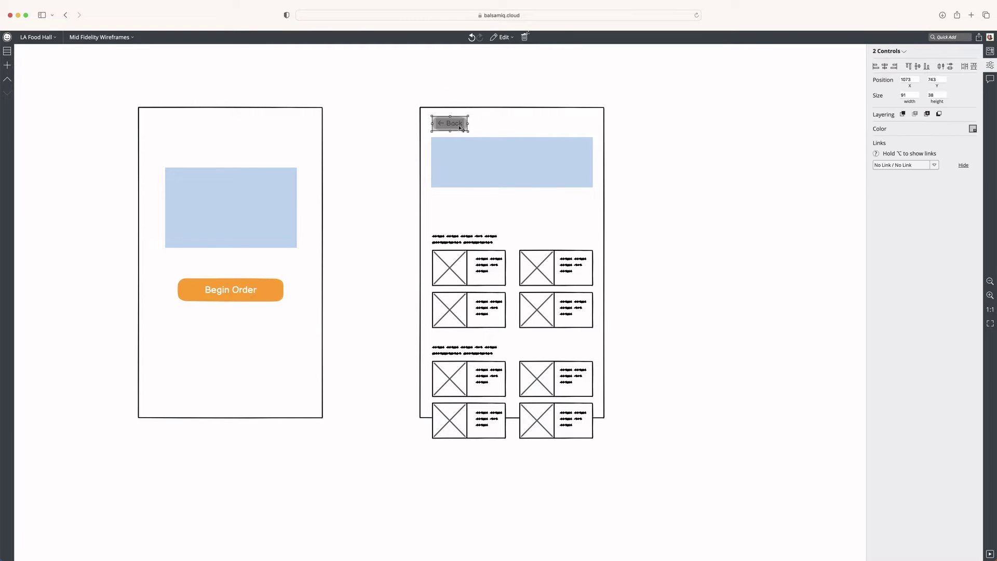
left_click(388, 98)
Step: Try a white fill on the Back button's rectangle and undo it
left_click(447, 121)
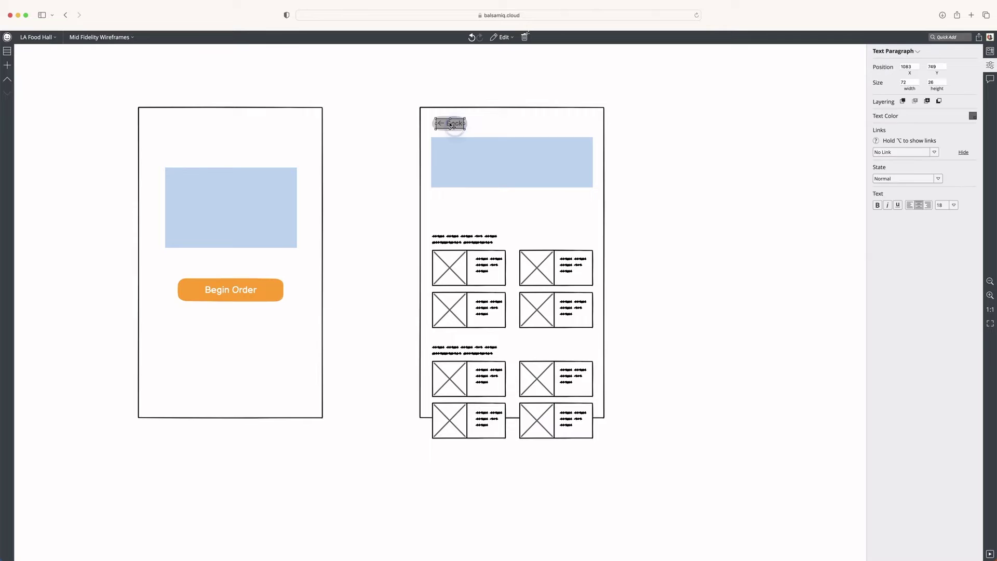
left_click(434, 125)
left_click(973, 143)
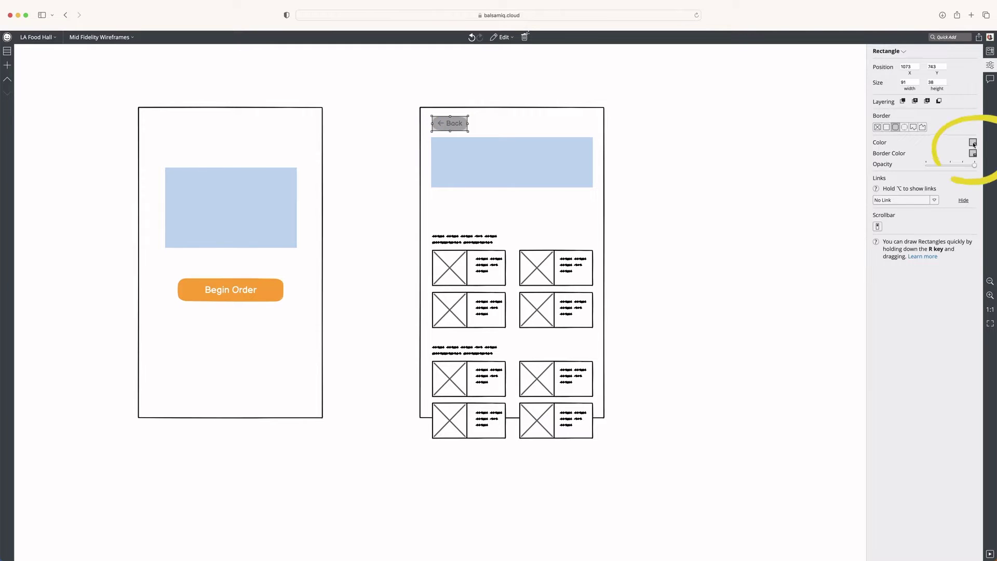
left_click(984, 162)
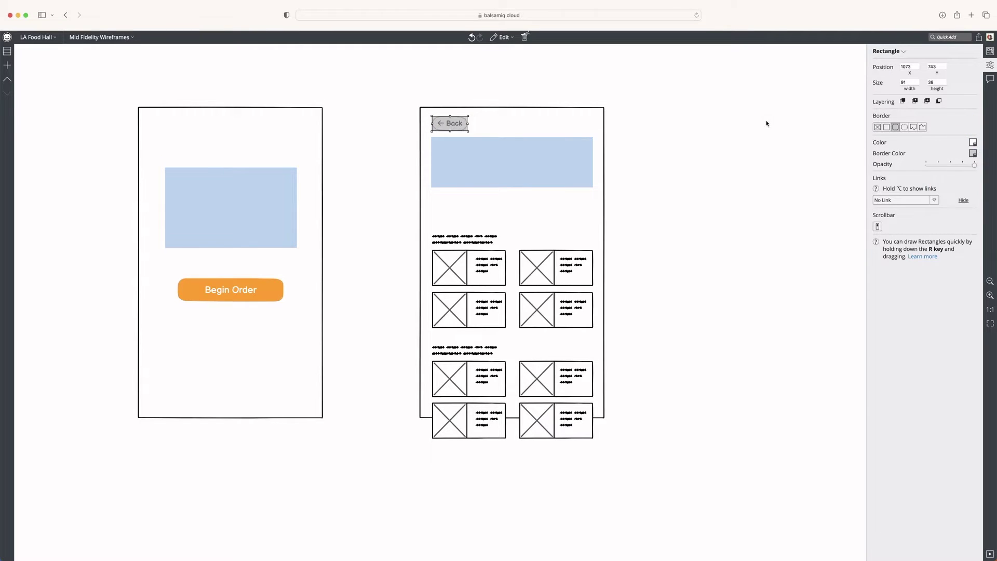
left_click(768, 123)
key("super+z")
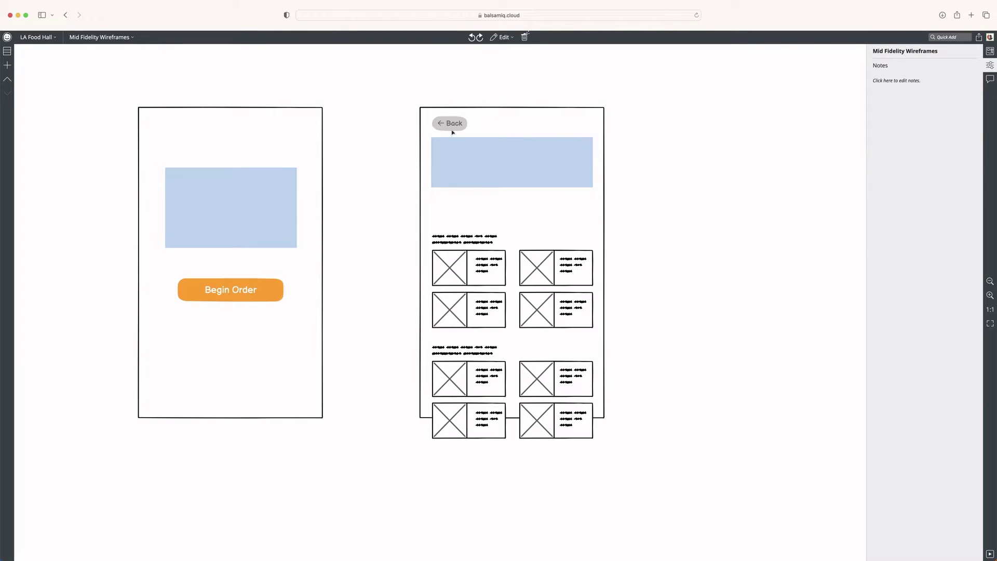
Step: Duplicate the Back button to the opposite end of the header row and change the copy's label word to "Cart"
left_click_drag(401, 114, 579, 125)
left_click(644, 129)
double_click(589, 125)
left_click(584, 134)
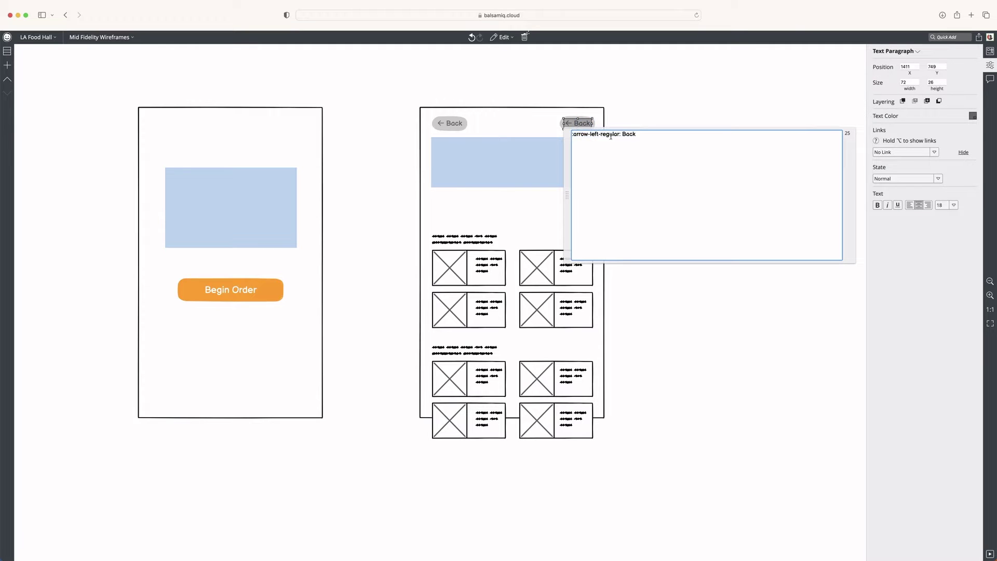
left_click(629, 134)
double_click(629, 134)
type("Cart")
Step: Replace the arrow icon in the Cart label with the cart-shopping-solid icon
left_click_drag(573, 133, 619, 136)
type(":food")
scroll(634, 289, "down", 5)
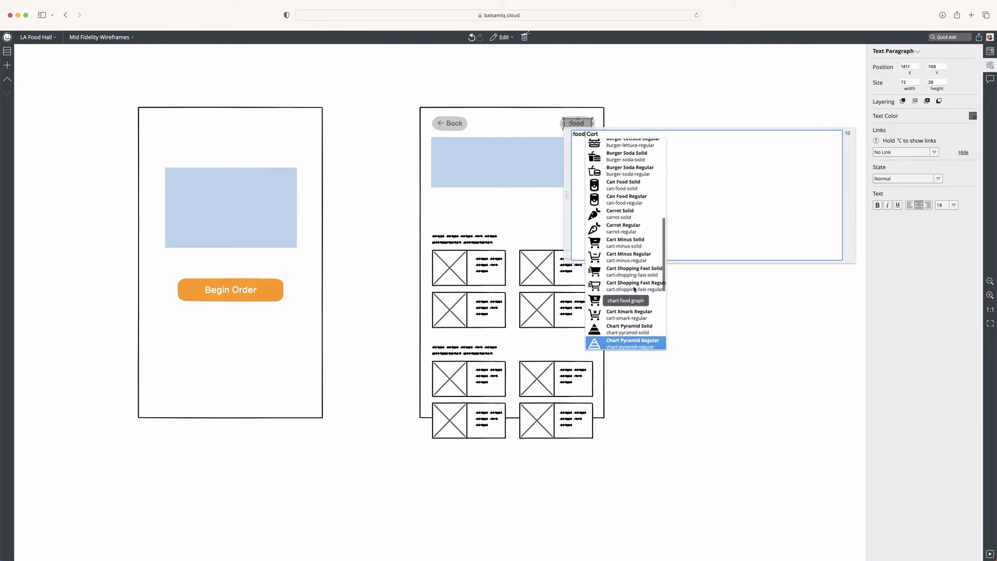
scroll(634, 289, "down", 4)
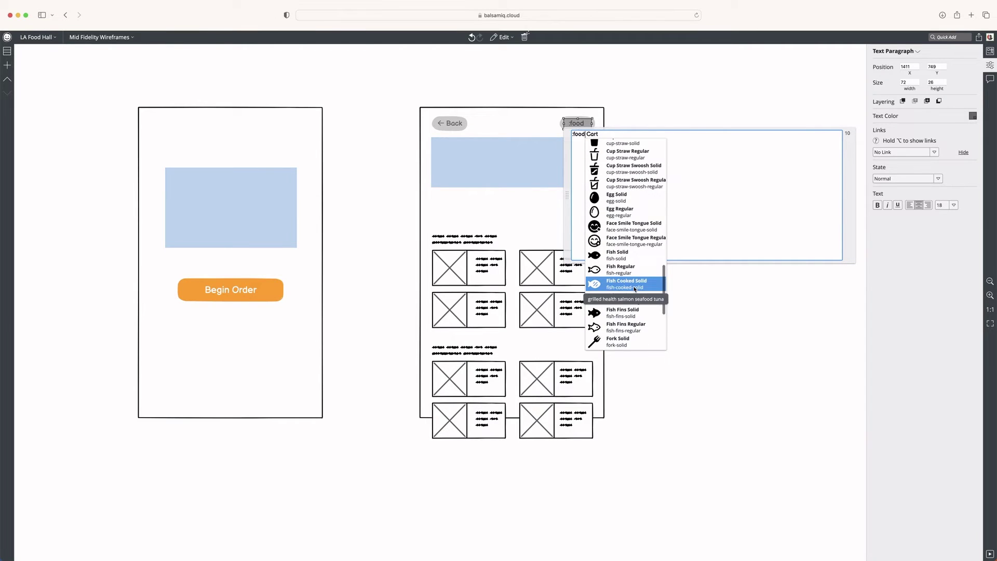
key("BackSpace")
key("BackSpace")
key("BackSpace")
key("BackSpace")
type("cart")
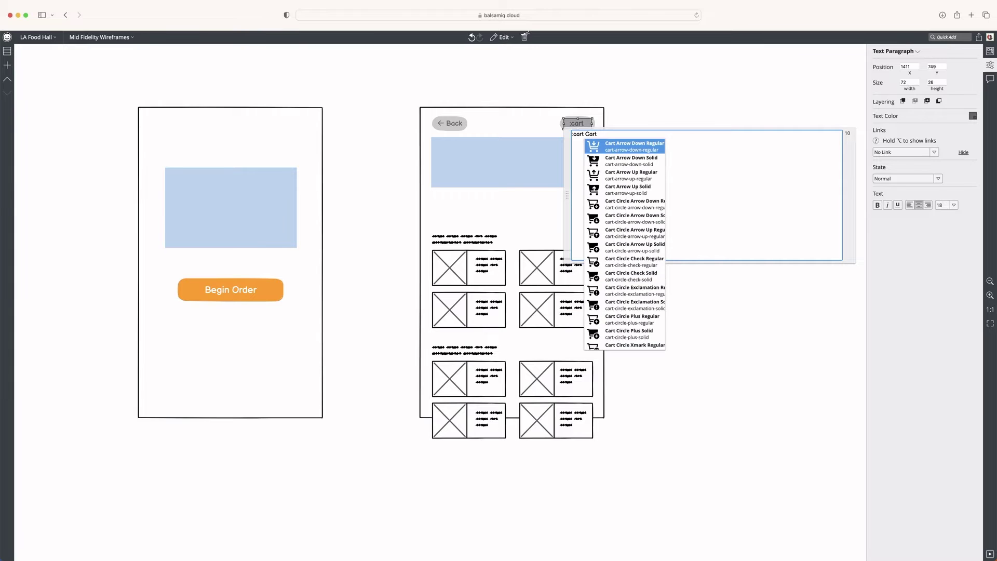
scroll(644, 293, "down", 3)
scroll(647, 295, "down", 8)
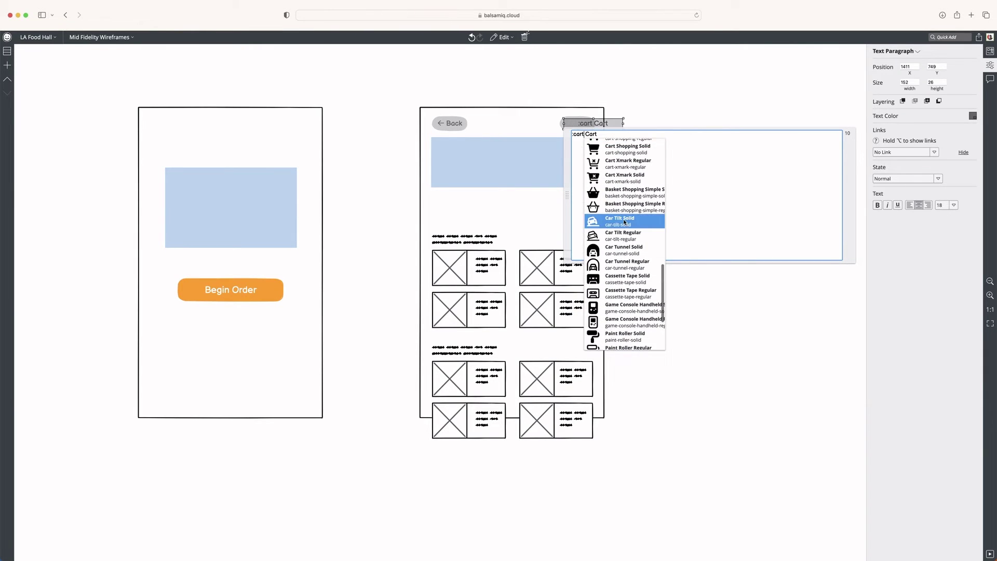
left_click(627, 150)
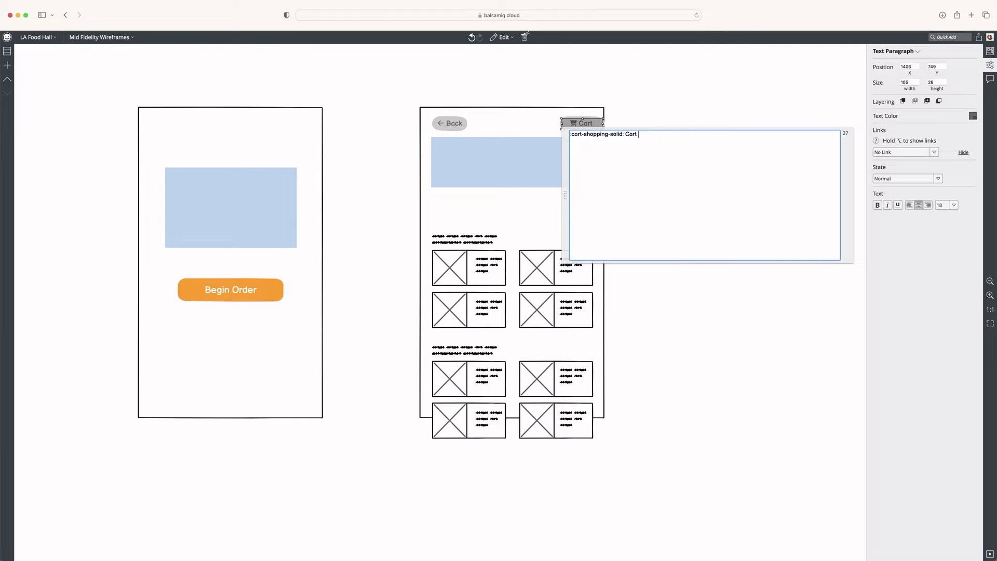
Step: Add a white 7 after the Cart label using color tags, and widen the button's gray rectangle to fit
type("{color")
type("}7{color")
left_click(637, 134)
left_click(647, 119)
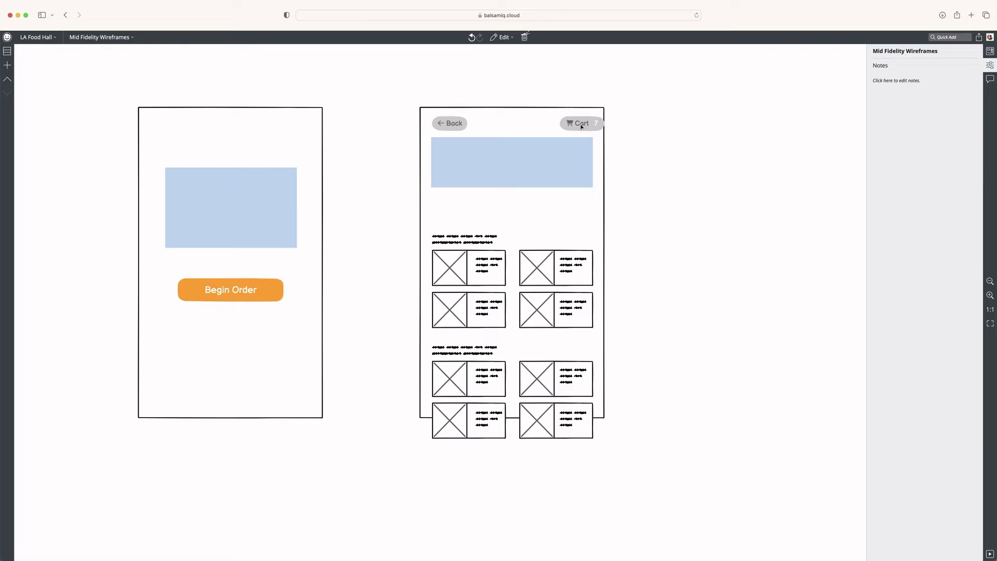
Step: Add a blue circle shape over the 7 in the Cart button and layer it behind the label text
left_click(949, 37)
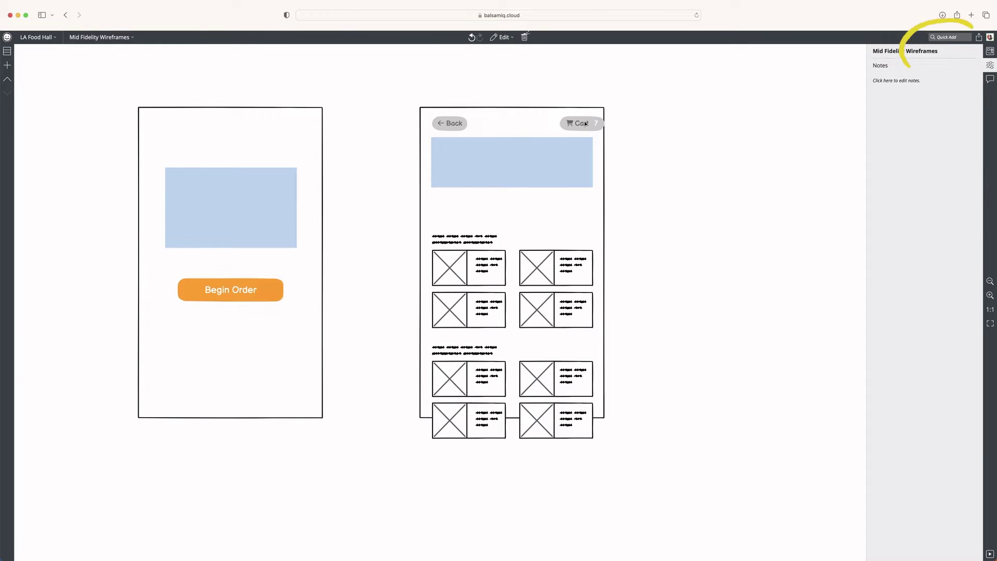
type("shape")
key("Return")
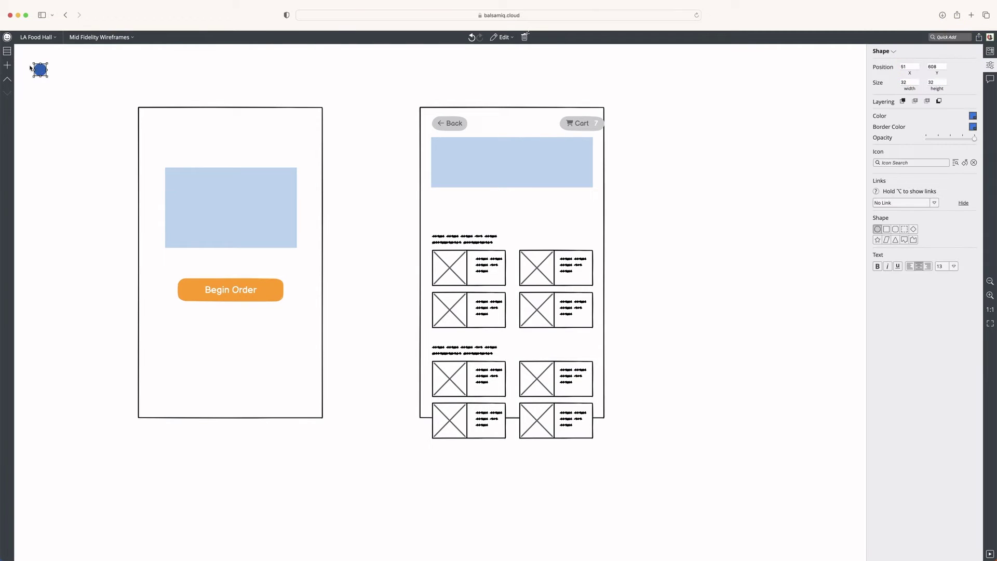
left_click(40, 70)
left_click_drag(40, 70, 553, 122)
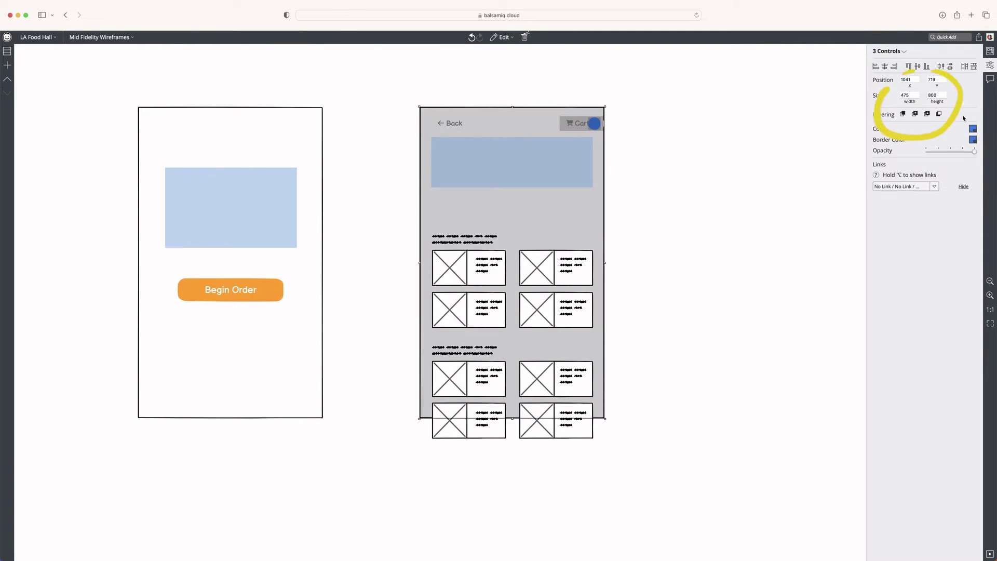
left_click(939, 113)
left_click(678, 153)
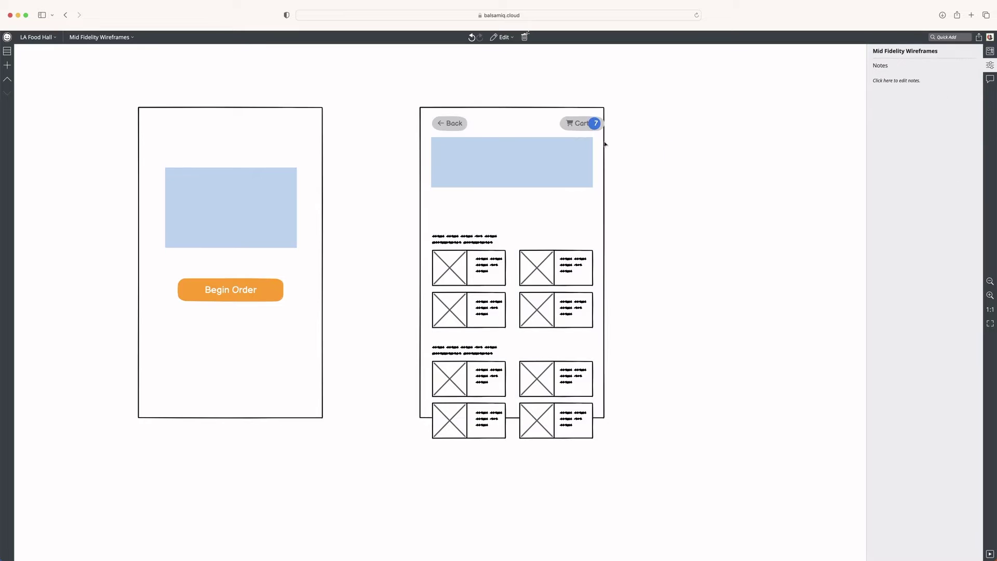
Step: Shrink the blue circle to 19 × 19 and nudge it so it is centered behind the 7 in the Cart button
left_click(594, 128)
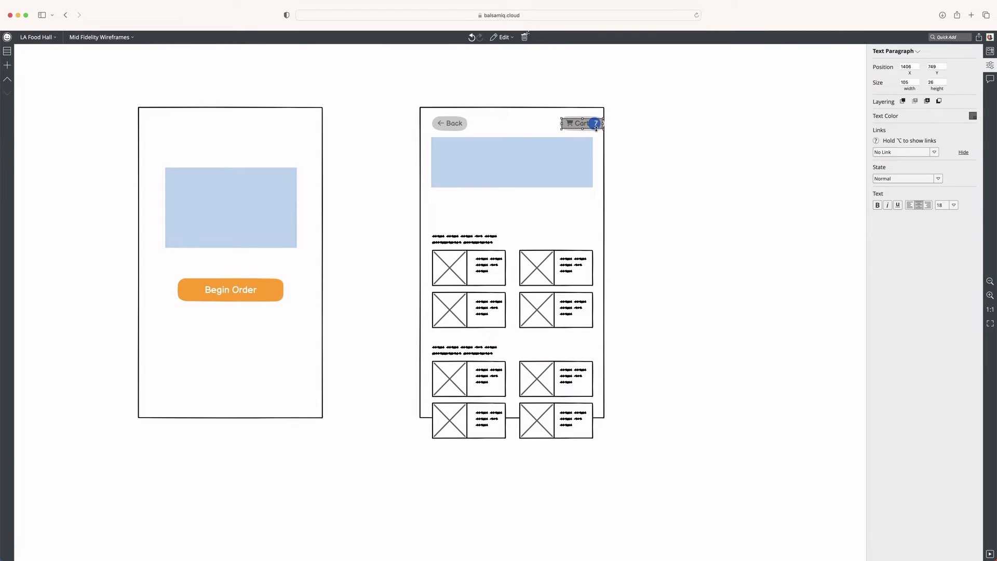
scroll(597, 129, "up", 5)
left_click(589, 134)
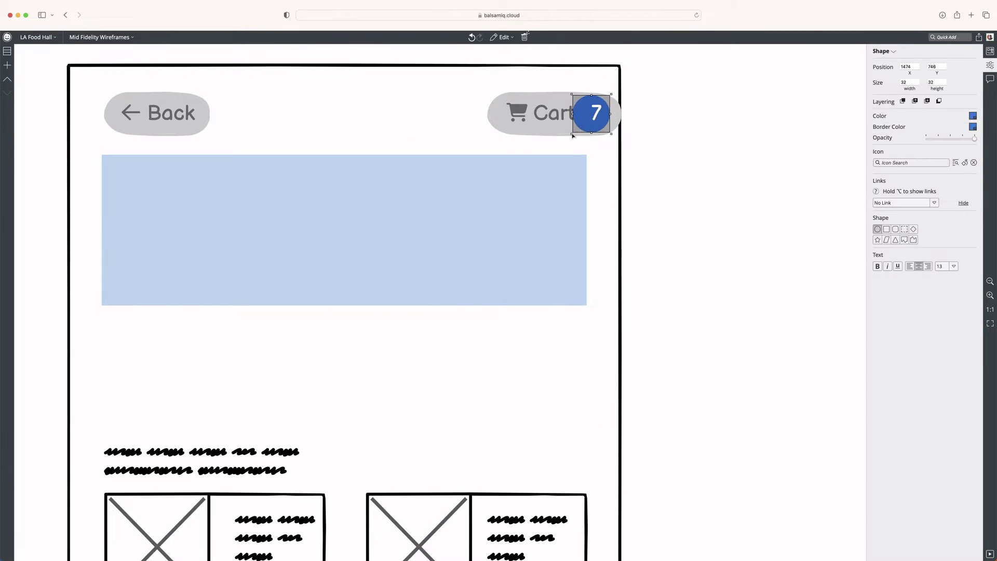
mouse_move(572, 134)
left_mouse_down()
mouse_move(574, 117)
mouse_move(584, 122)
left_mouse_up()
key("Left")
key("Left")
key("Left")
key("Down")
key("Down")
key("Down")
key("Down")
key("Down")
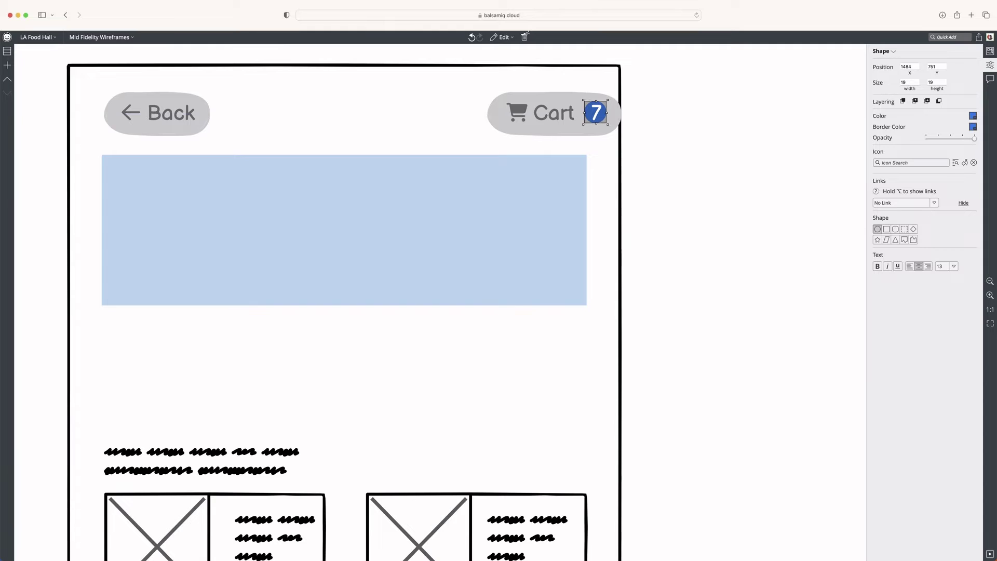
Step: Shift the Cart button left to align with the blue banner's right edge, and set the banner's height to 150
left_click(637, 113)
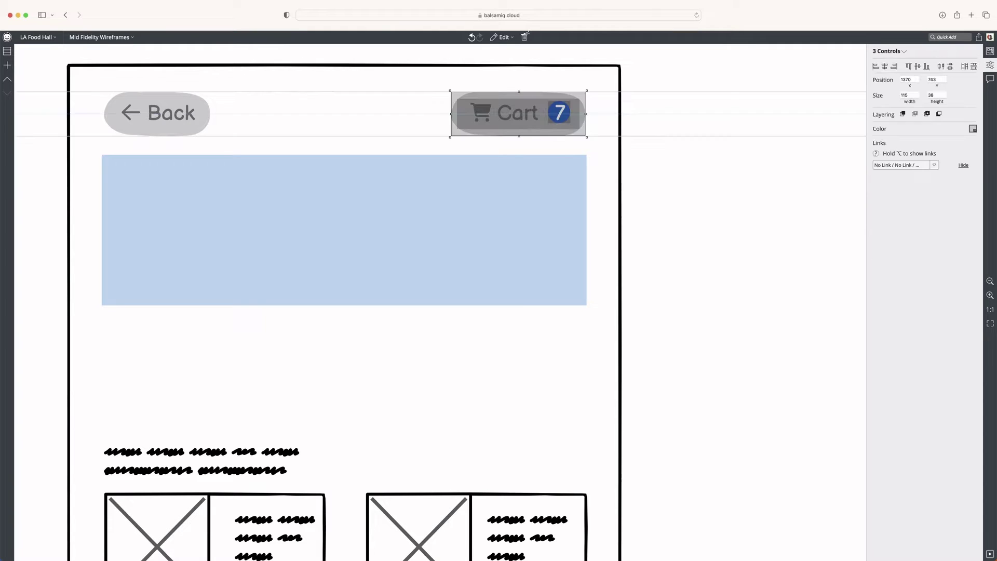
left_click(443, 217)
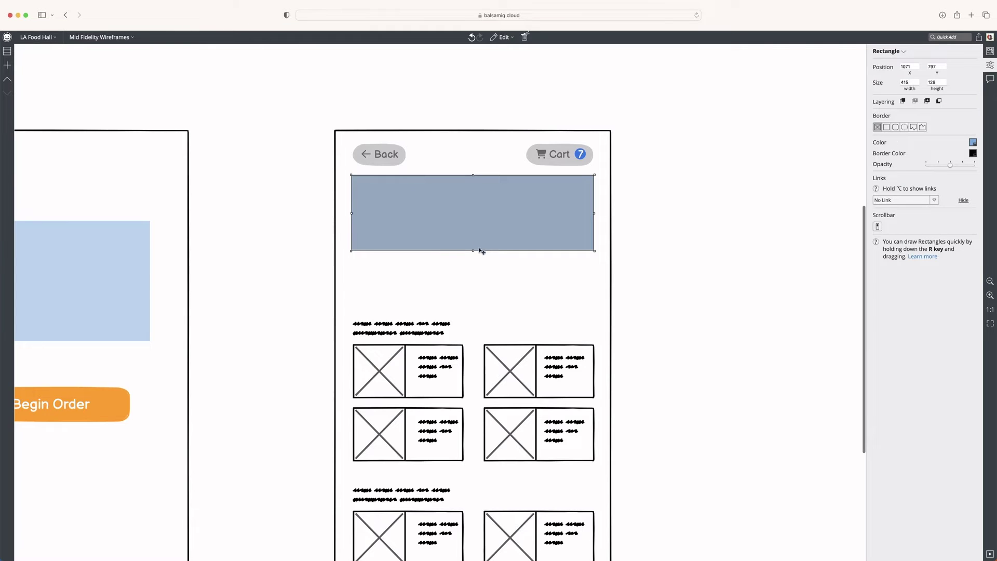
left_click_drag(474, 251, 474, 260)
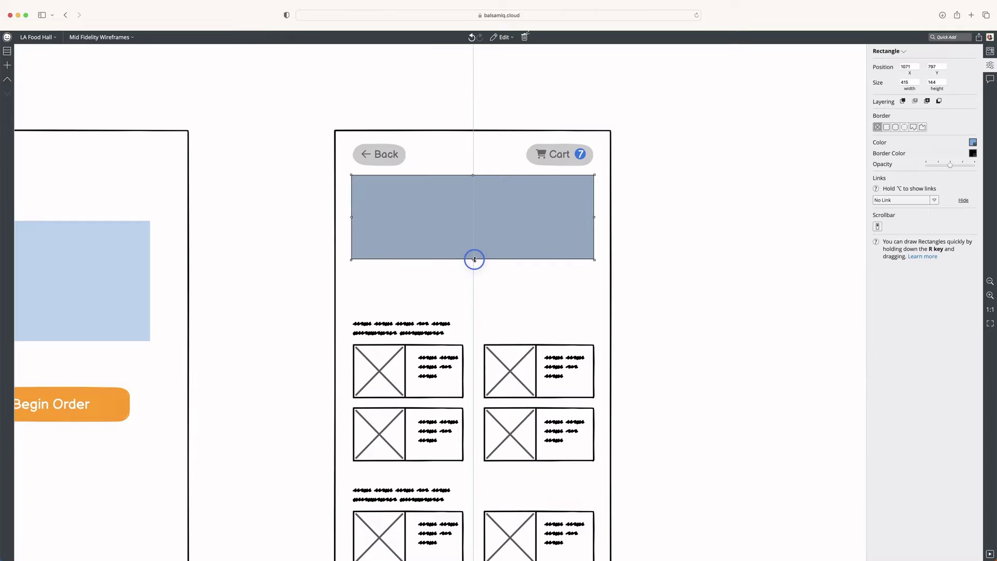
left_click(939, 81)
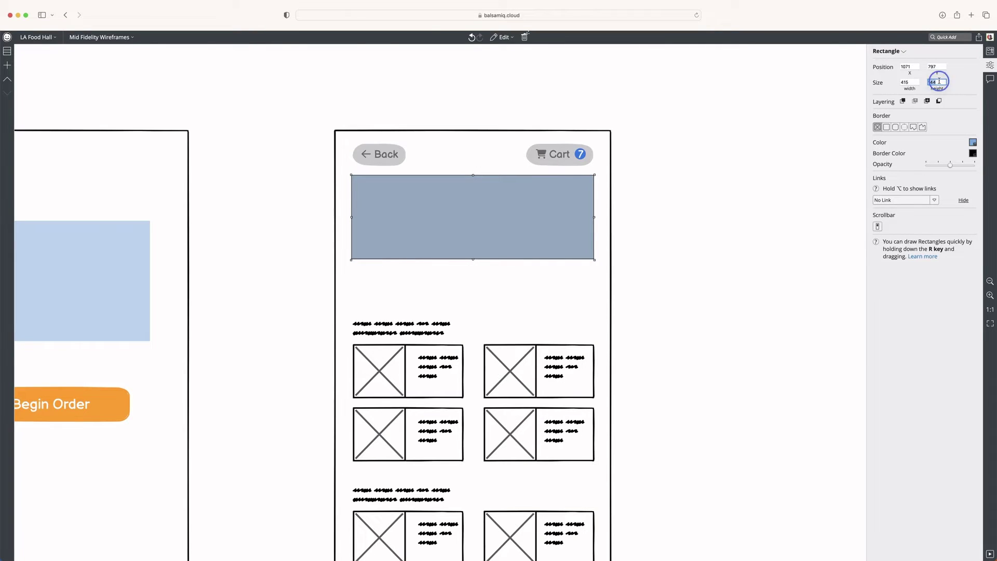
key("Up")
key("Up")
key("Up")
key("Up")
key("Up")
key("Up")
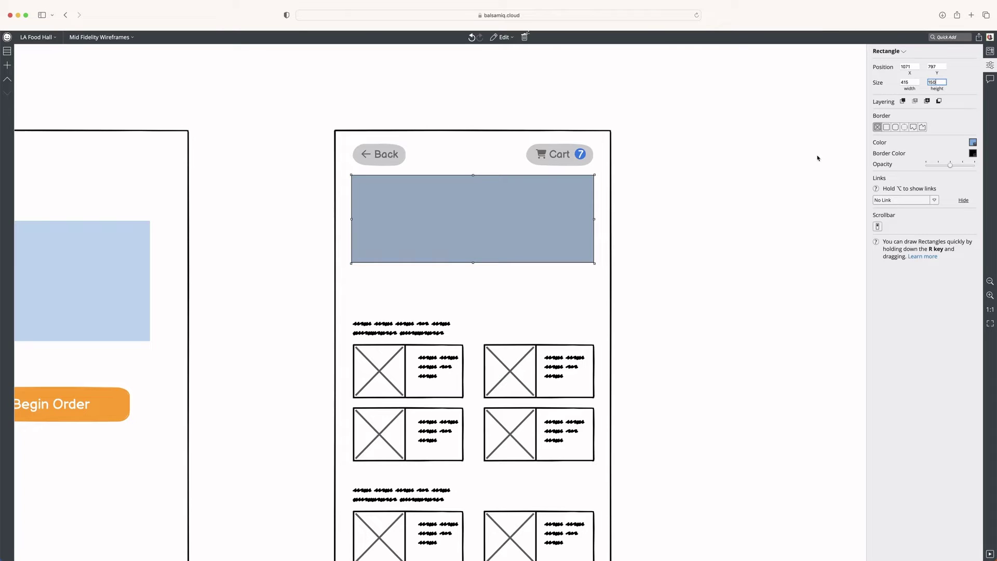
Step: Change the blue banner's fill color to green
left_click(972, 143)
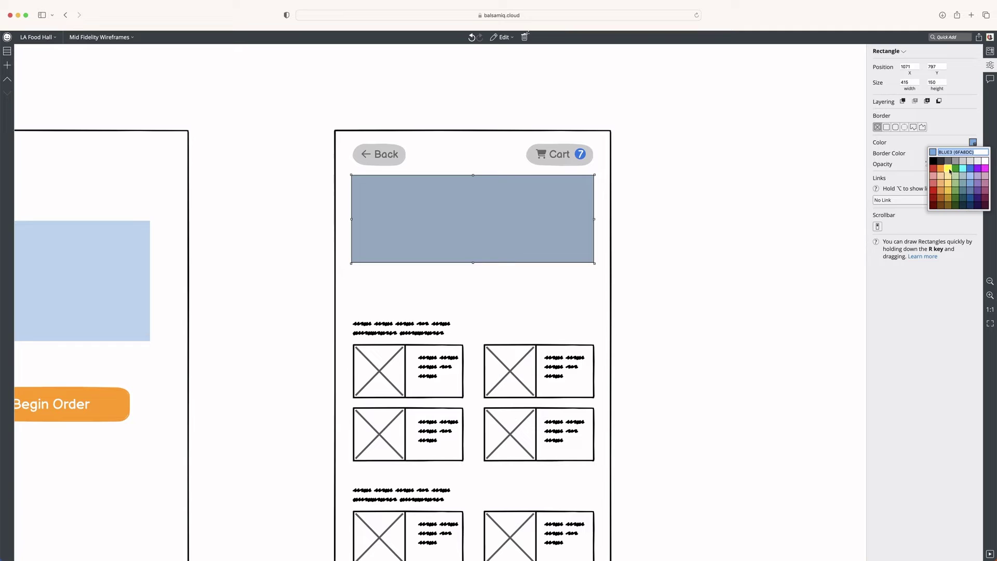
left_click(956, 168)
left_click(732, 206)
Step: Duplicate the Back button, Cart button and green banner together into the next enlarged screen
scroll(725, 205, "down", 1)
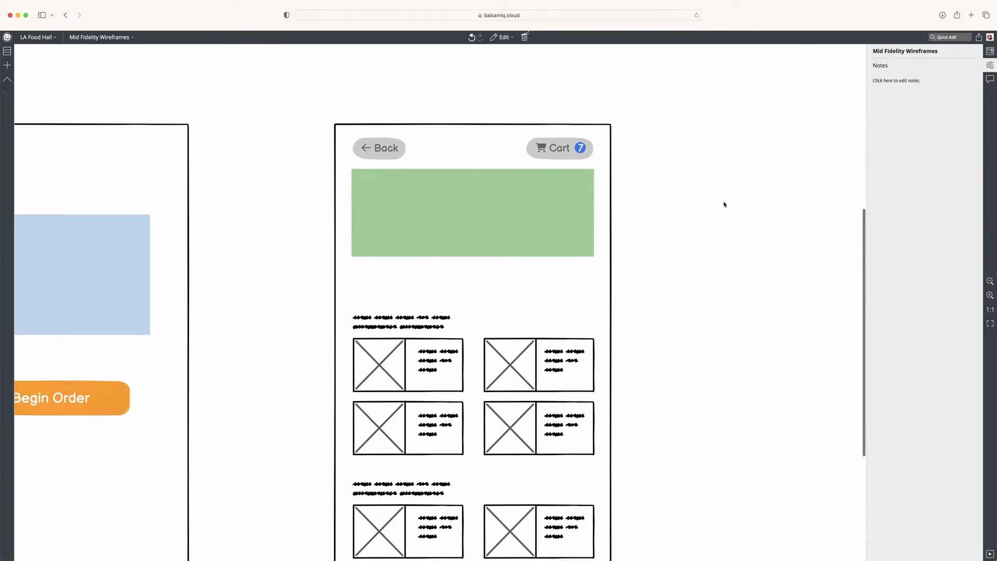
scroll(724, 204, "down", 3)
scroll(724, 204, "up", 2)
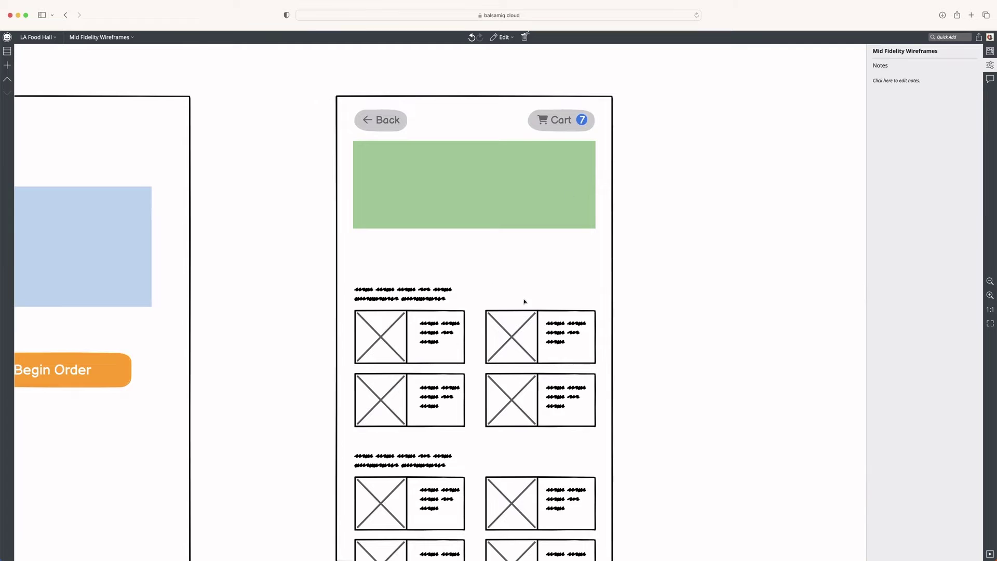
left_click_drag(308, 99, 439, 150)
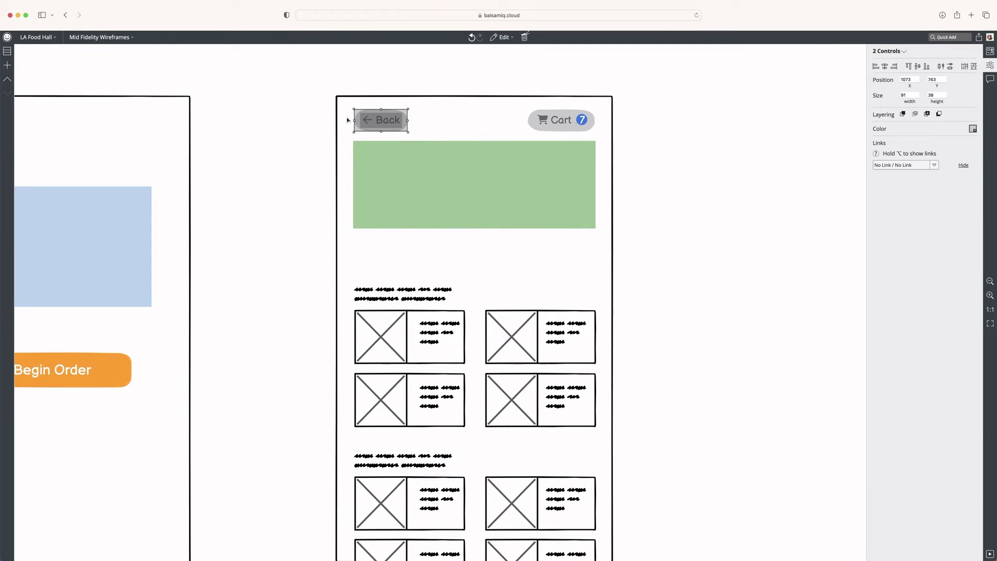
left_click_drag(264, 81, 671, 262)
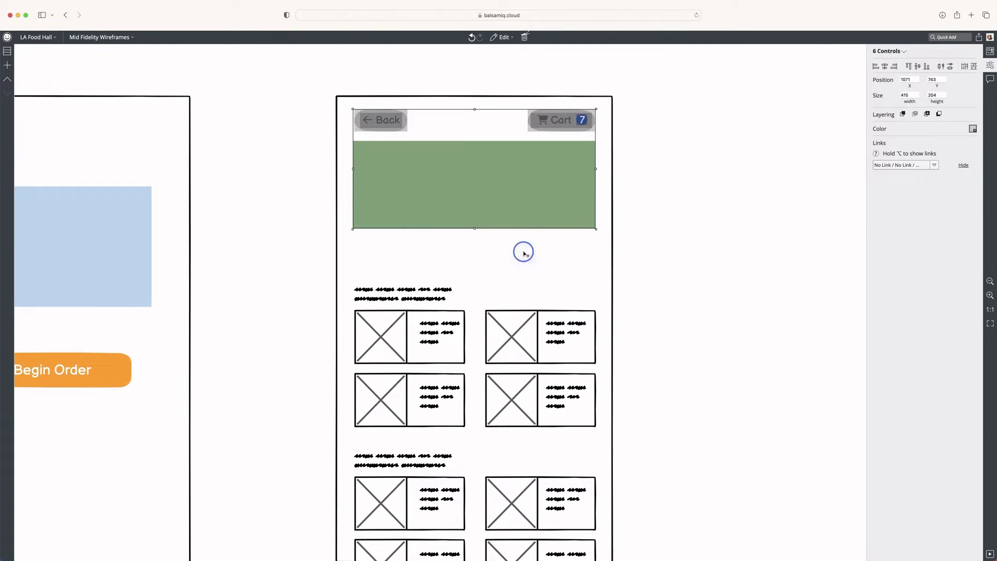
left_click(523, 252, "shift")
left_click_drag(445, 188, 825, 197, "alt")
left_click(684, 125)
Step: Delete the Back label and its gray rectangle from the enlarged screen that contains the card sections
scroll(657, 140, "left", 3)
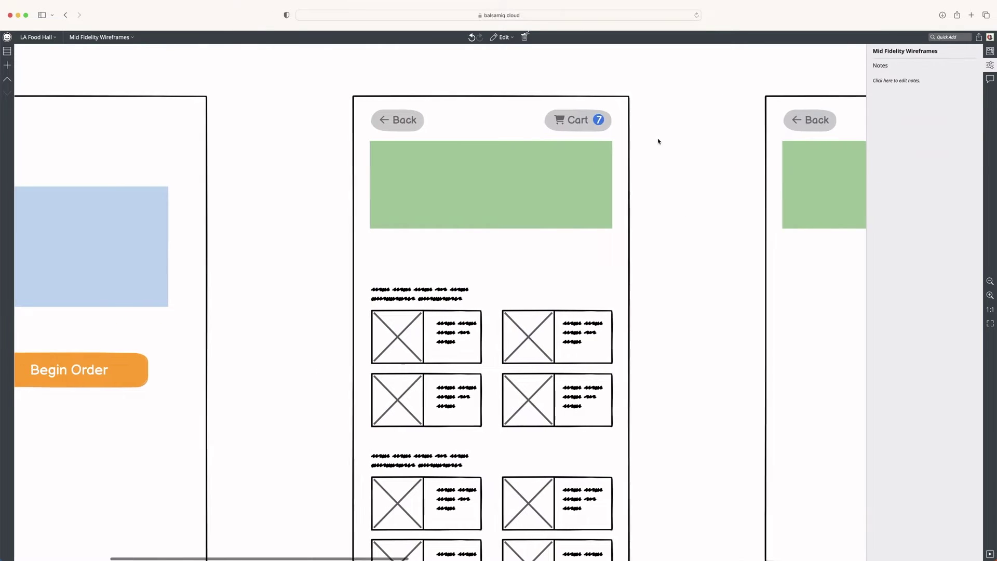
left_click(426, 121)
key("Delete")
left_click(425, 121)
key("Delete")
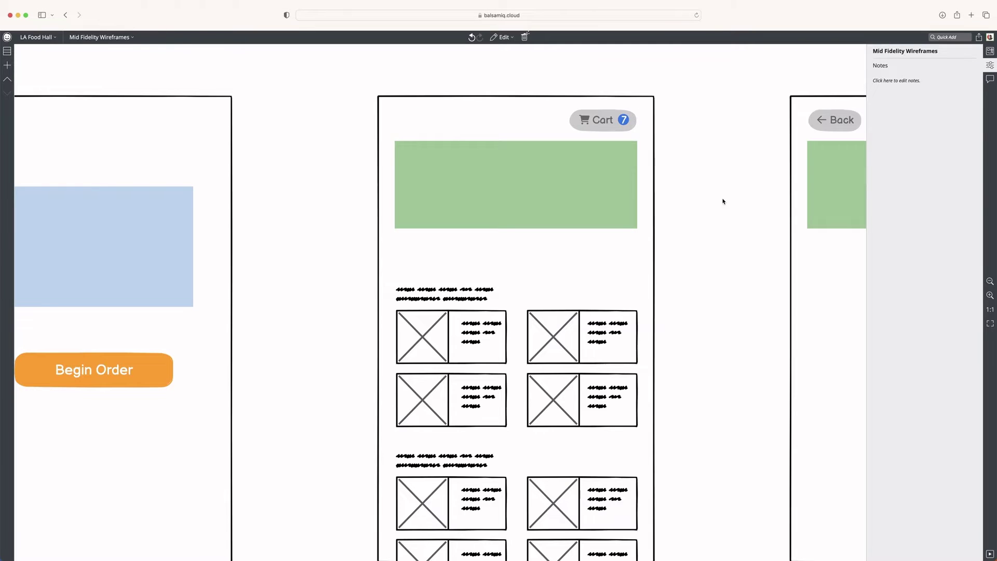
Step: Move both card sections up beneath the green banner so they fit the frame, and replace the first scribble heading with "Lote"
scroll(726, 198, "down", 3)
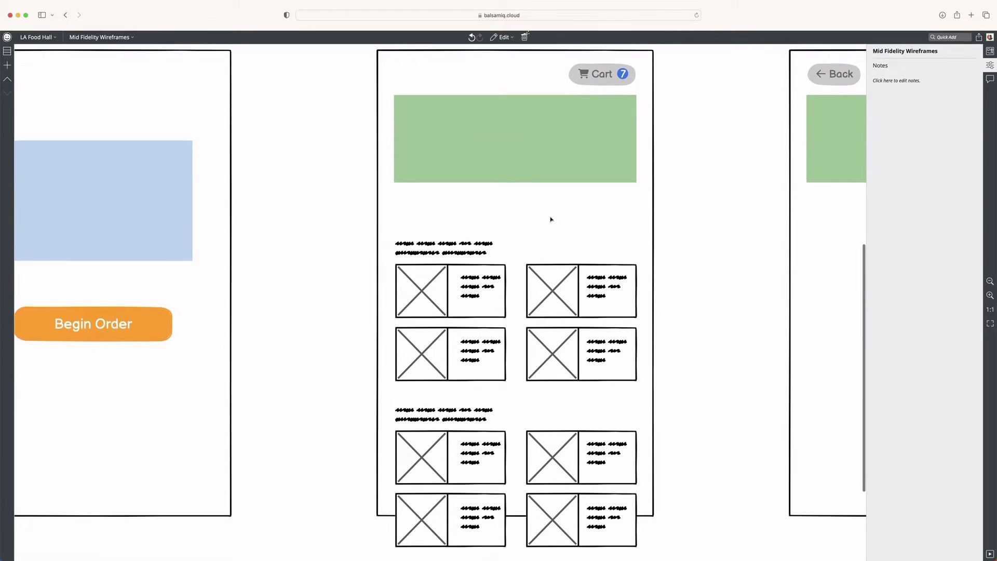
left_click_drag(346, 196, 657, 552)
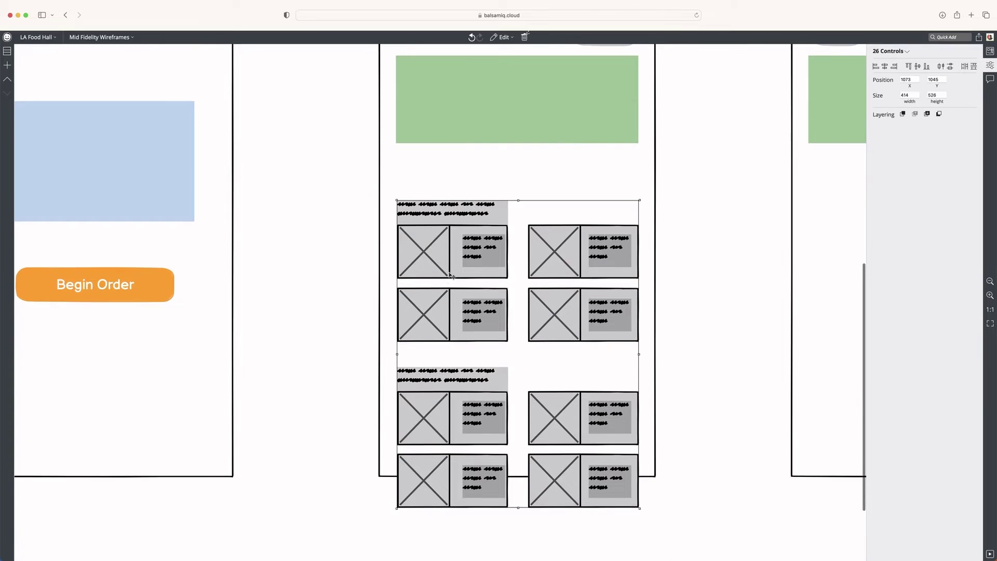
left_click_drag(452, 276, 450, 231)
left_click(334, 171)
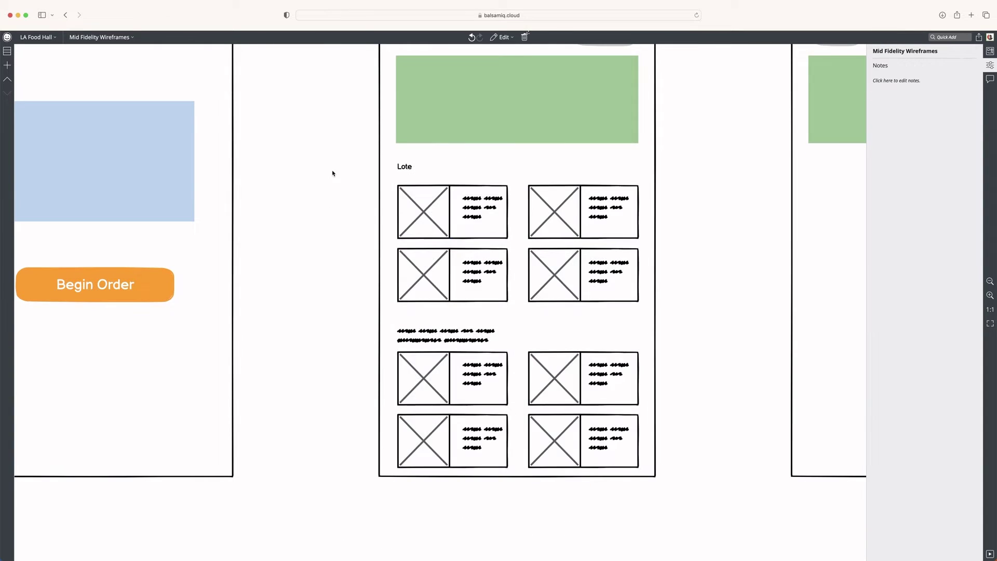
Step: Copy the four small gray rectangles from the low-fidelity screen and paste them beneath the green banner in place of the "Lote" heading
scroll(333, 172, "up", 10)
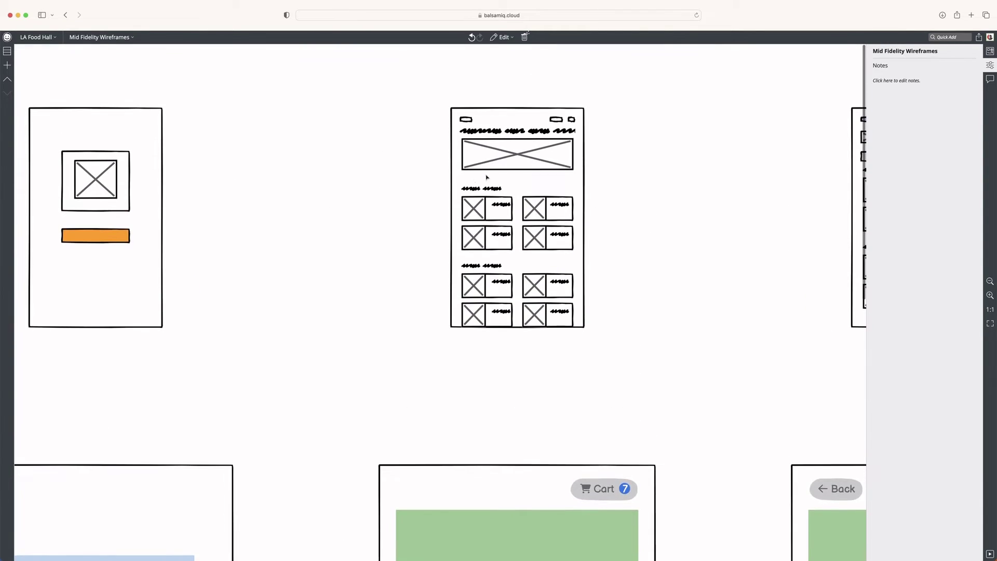
scroll(559, 180, "right", 5)
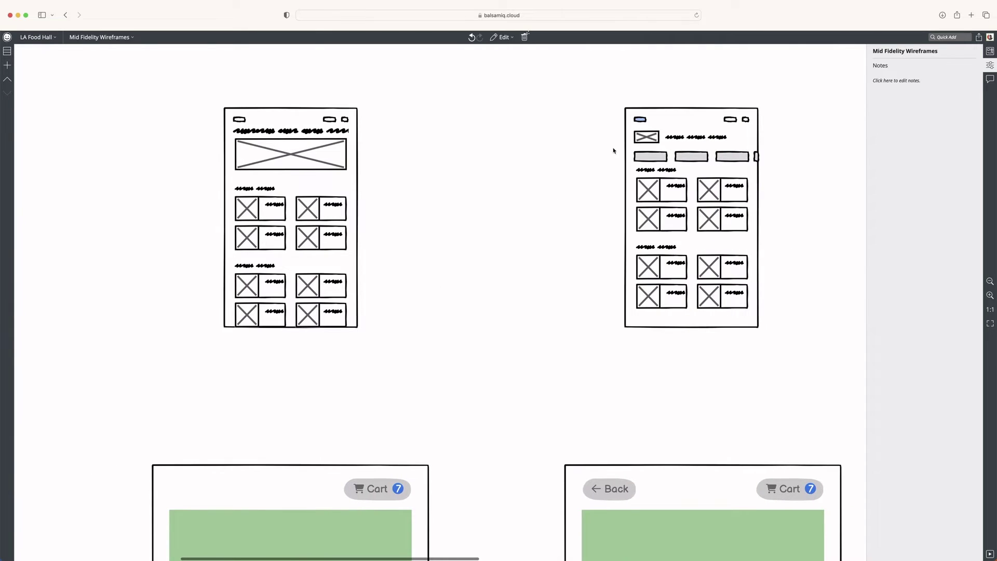
left_click_drag(603, 147, 779, 169)
scroll(404, 219, "down", 3)
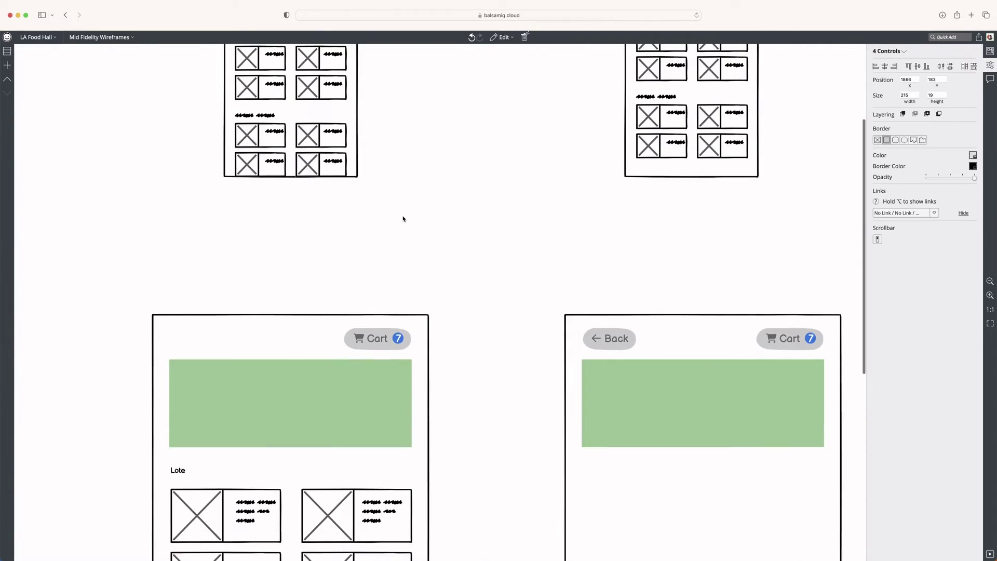
scroll(405, 218, "left", 2)
scroll(364, 270, "down", 2)
key("cmd+v")
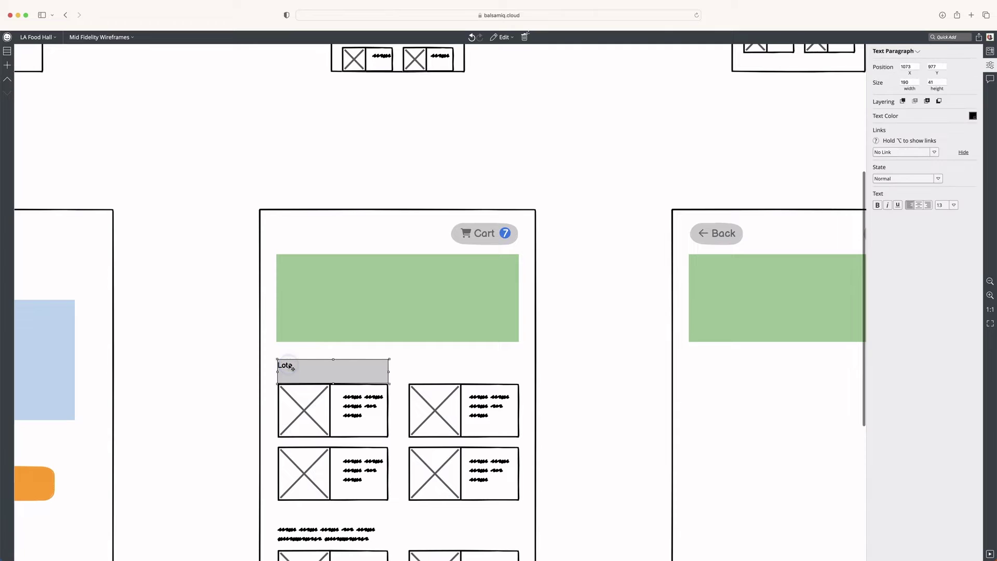
key("Escape")
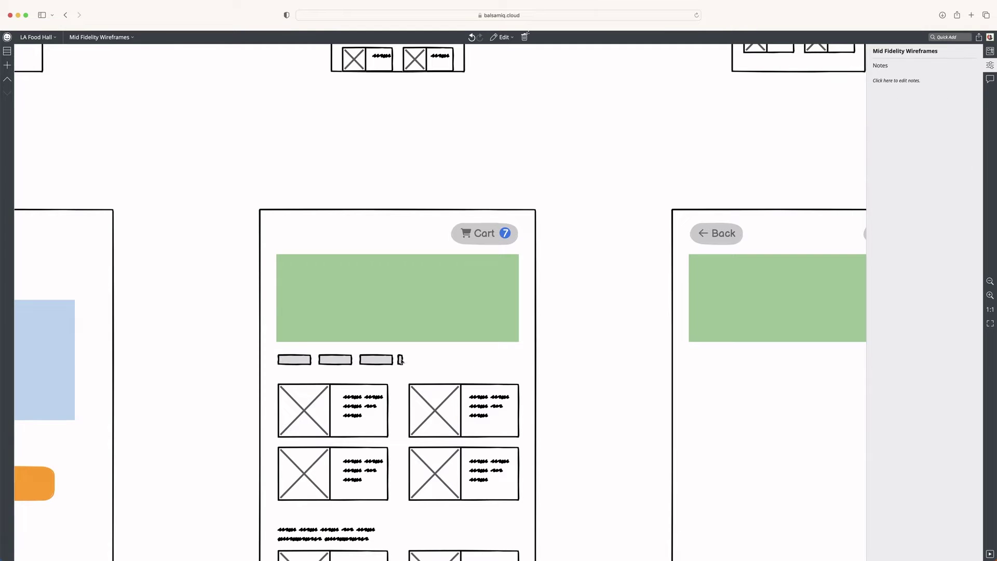
Step: Widen the narrow fourth rectangle to 67, and scale all four rectangles together as a temporary group to 487 × 34
left_click(400, 359)
left_click_drag(401, 360, 438, 359)
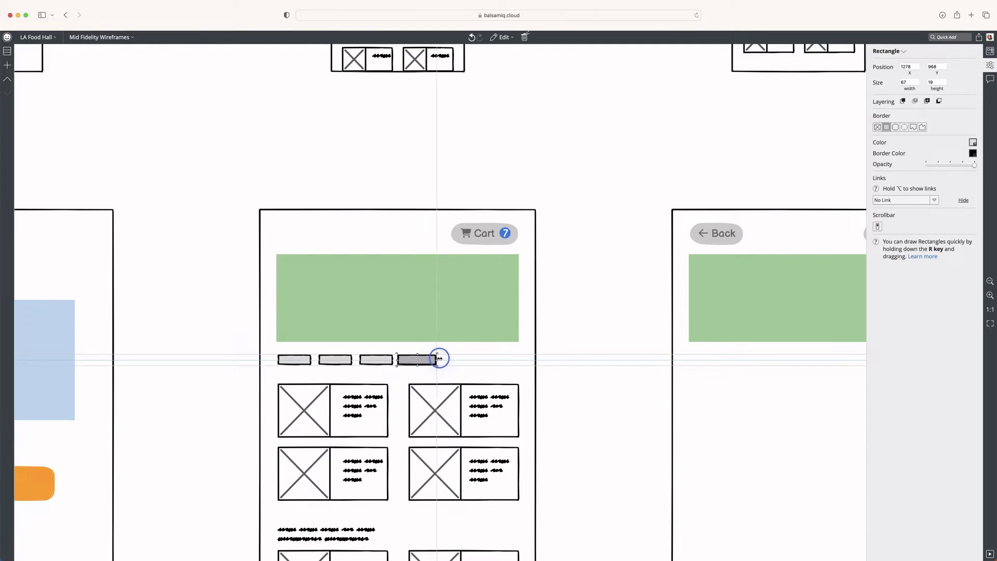
left_click(376, 360, "shift")
left_click(335, 359, "shift")
left_click(294, 359, "shift")
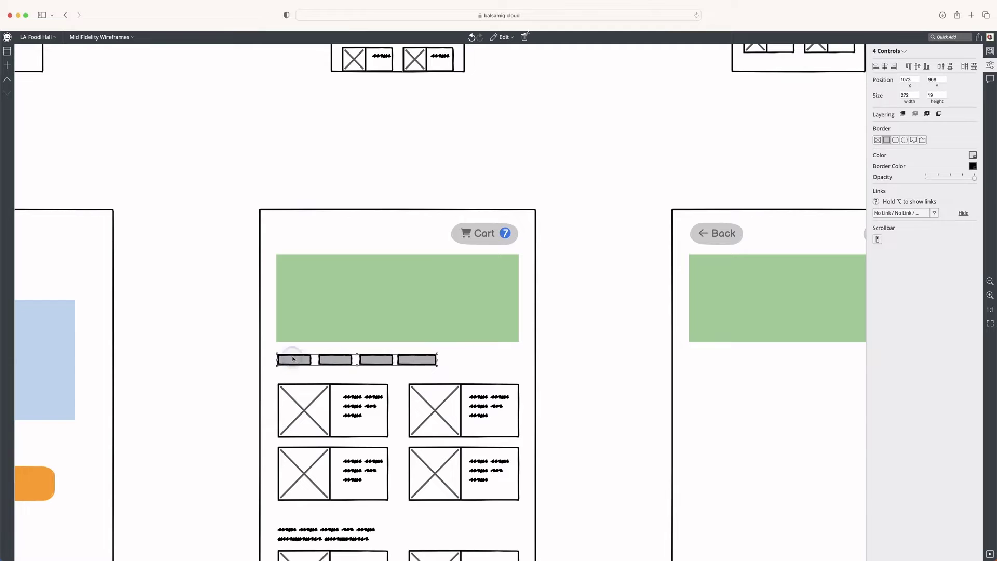
right_click(382, 361)
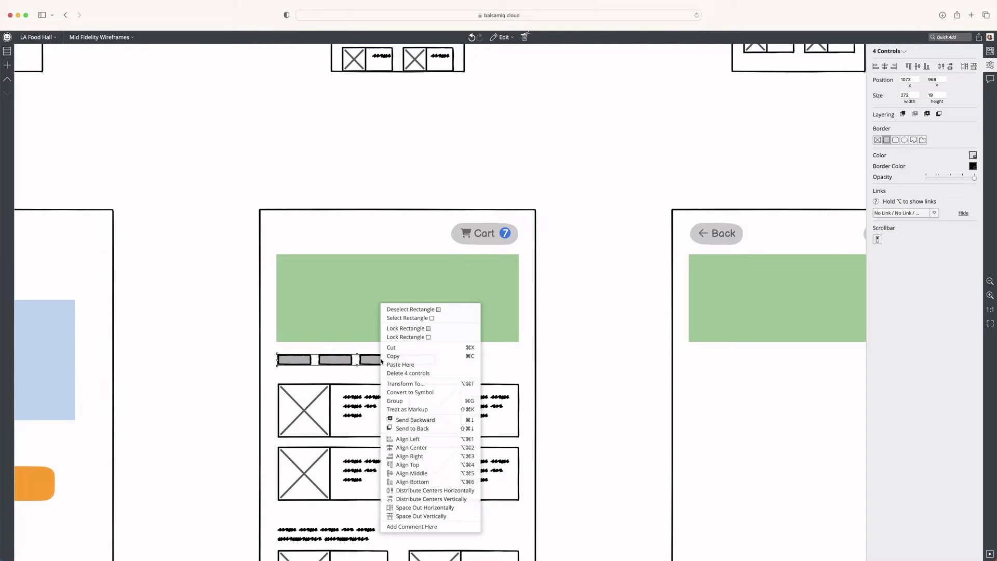
key("Escape")
key("super+g")
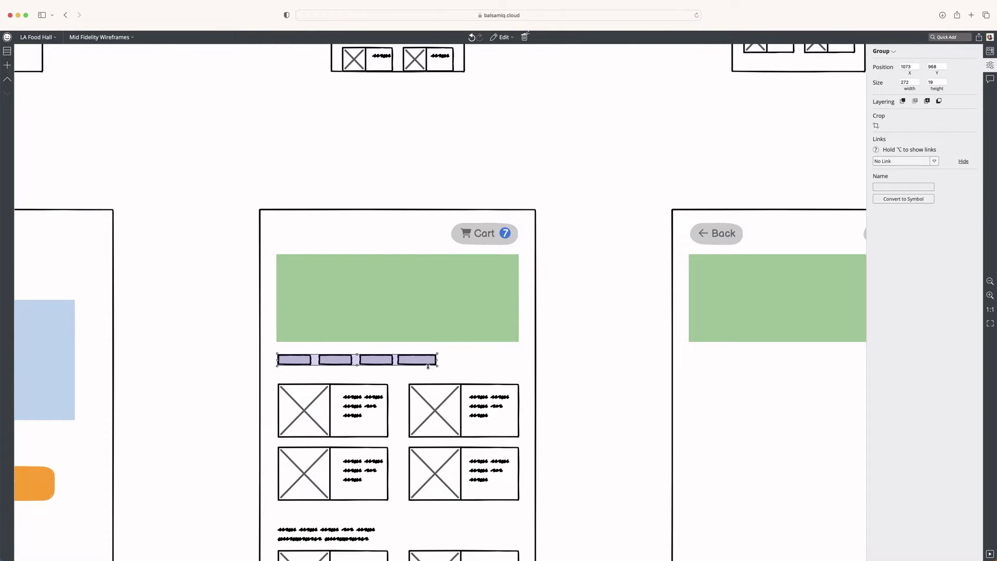
left_click_drag(438, 366, 521, 385)
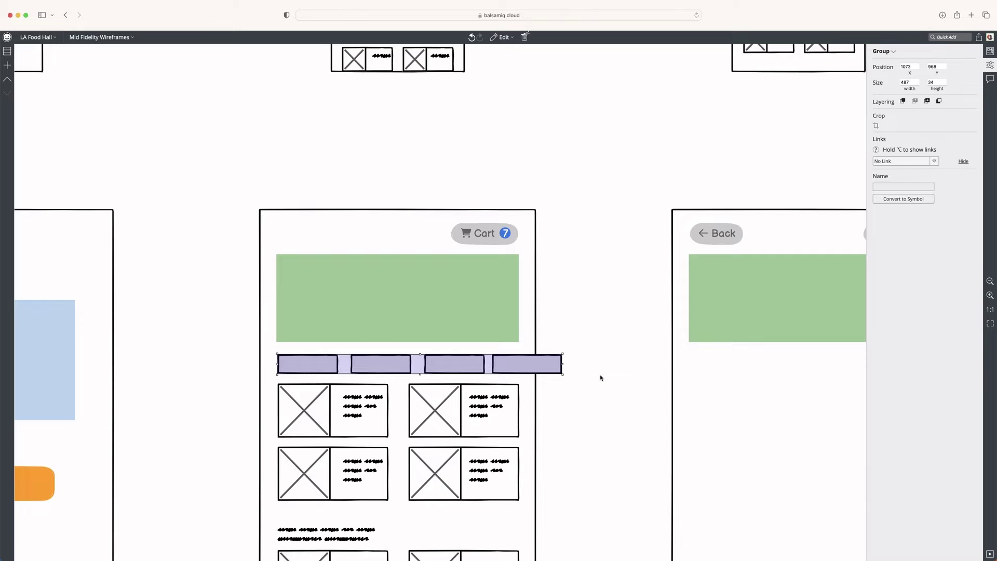
key("super+shift+g")
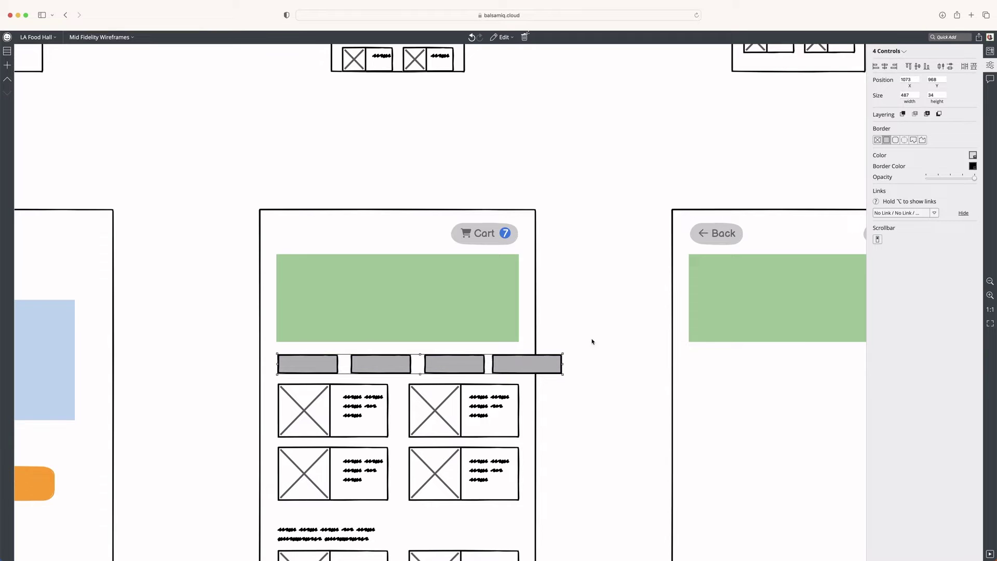
Step: Nudge the fourth rectangle right to even the spacing, and place a copy of a card's scribble text over the first rectangle
left_click_drag(519, 363, 523, 364)
left_click_drag(364, 409, 309, 378)
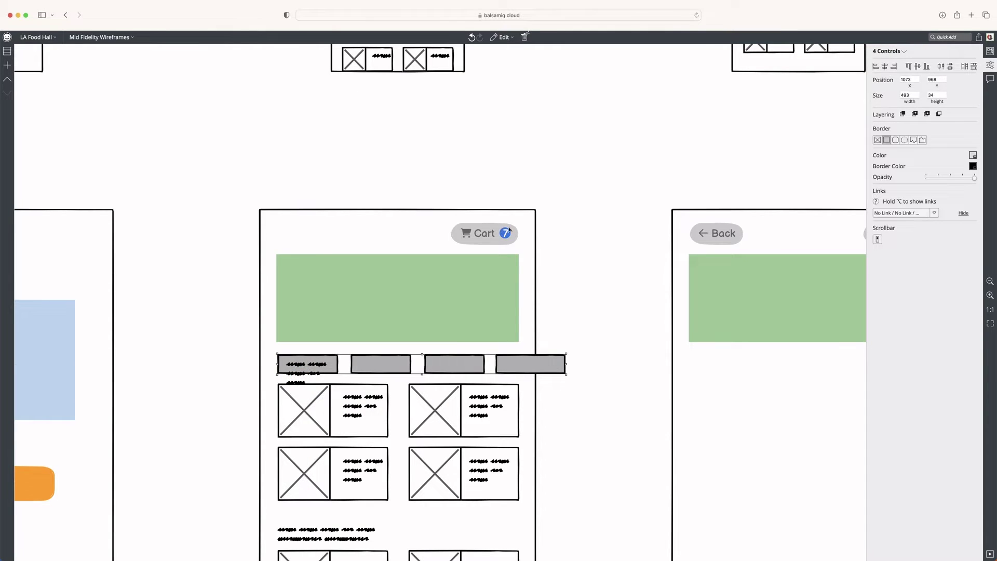
Step: Give the four category rectangles a fully rounded shape with a light gray border and light gray fill
left_click(878, 140)
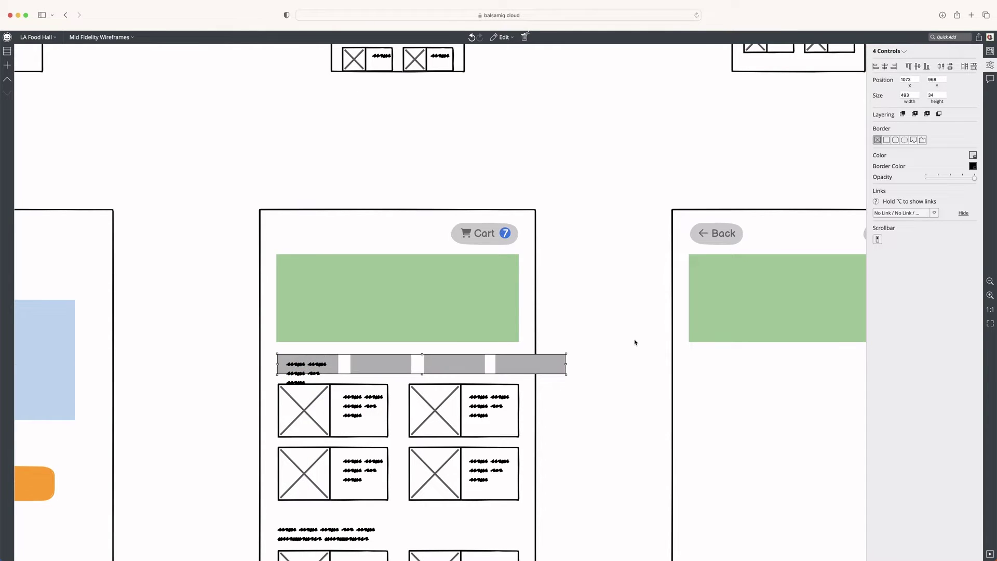
left_click(896, 140)
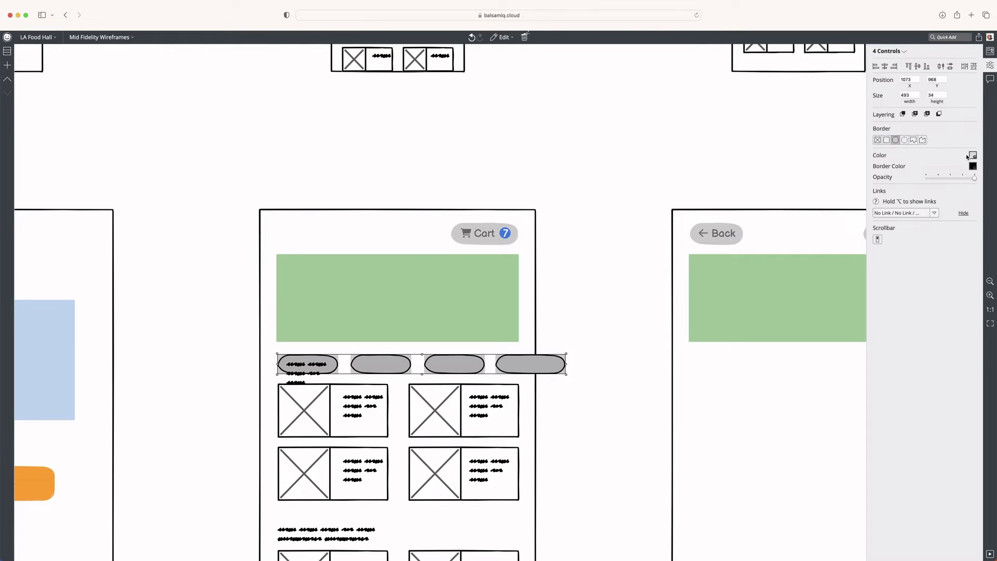
left_click(973, 166)
left_click(969, 186)
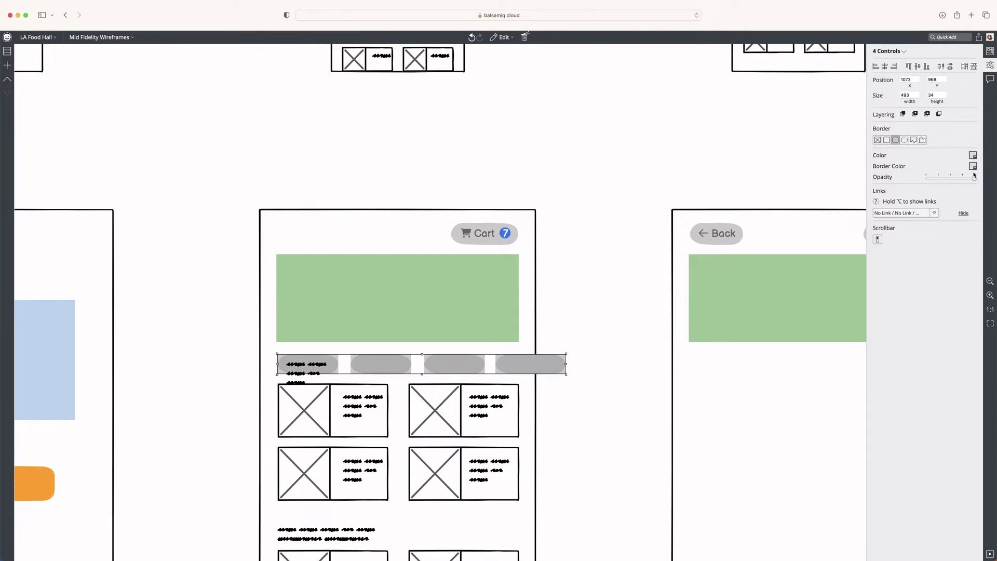
left_click(973, 156)
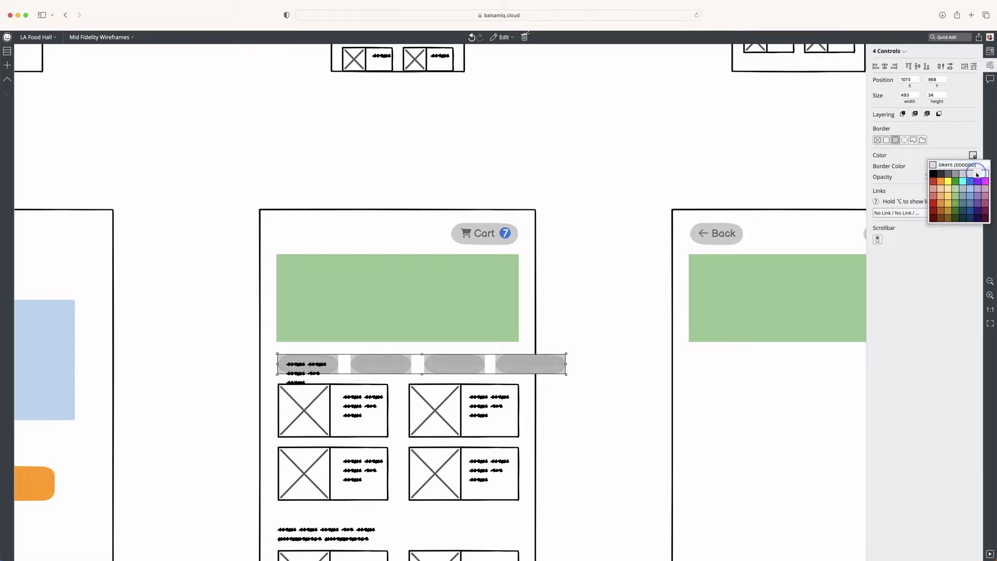
Step: Change the scribble text on the first gray pill to "Hamburgers" and nudge it up into line with the pill
key("Up")
key("Up")
key("Up")
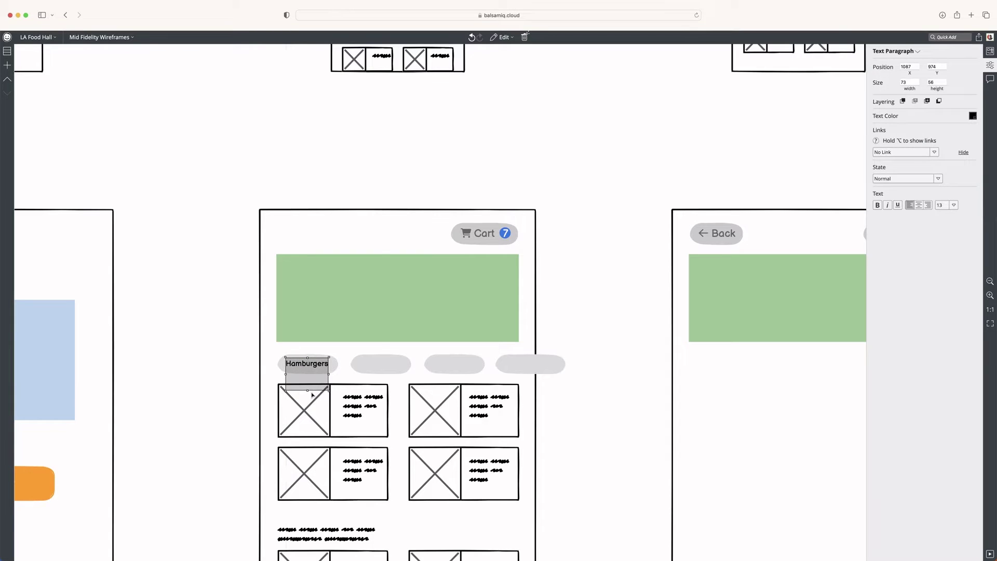
Step: Copy the Hamburgers label onto the second and third pills and change the copies to "Sushi" and "Tacos"
left_click_drag(299, 376, 372, 375)
double_click(384, 366)
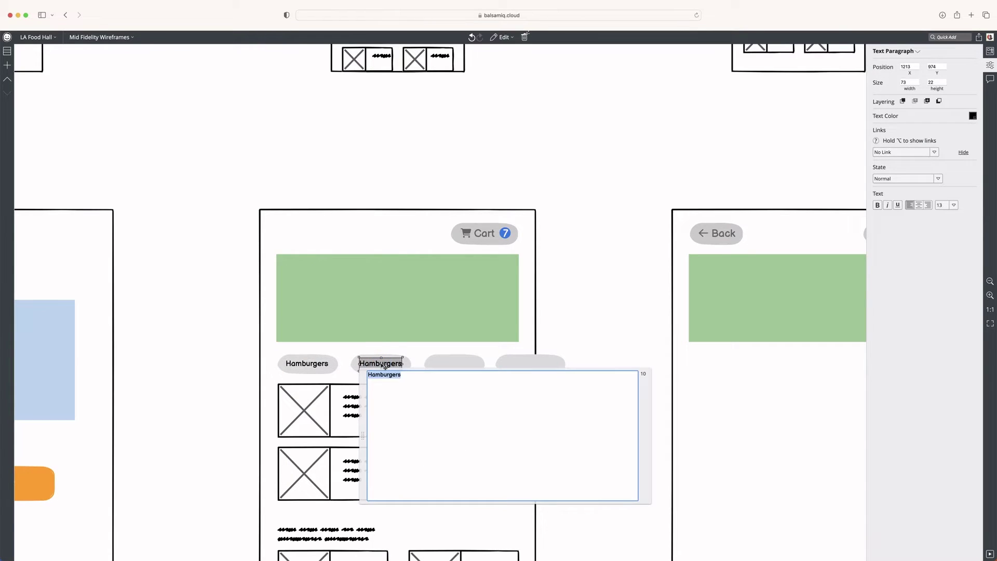
type("S")
type("s")
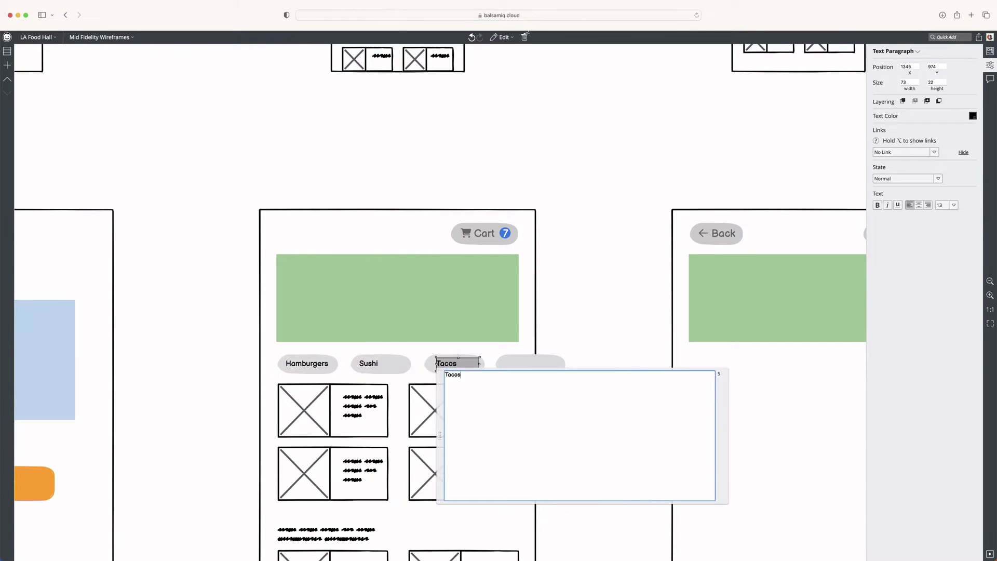
left_click(611, 302)
Step: Copy the Tacos label onto the fourth pill and change its text to "Poke"
left_click_drag(446, 365, 521, 365)
double_click(521, 363)
type("Poi")
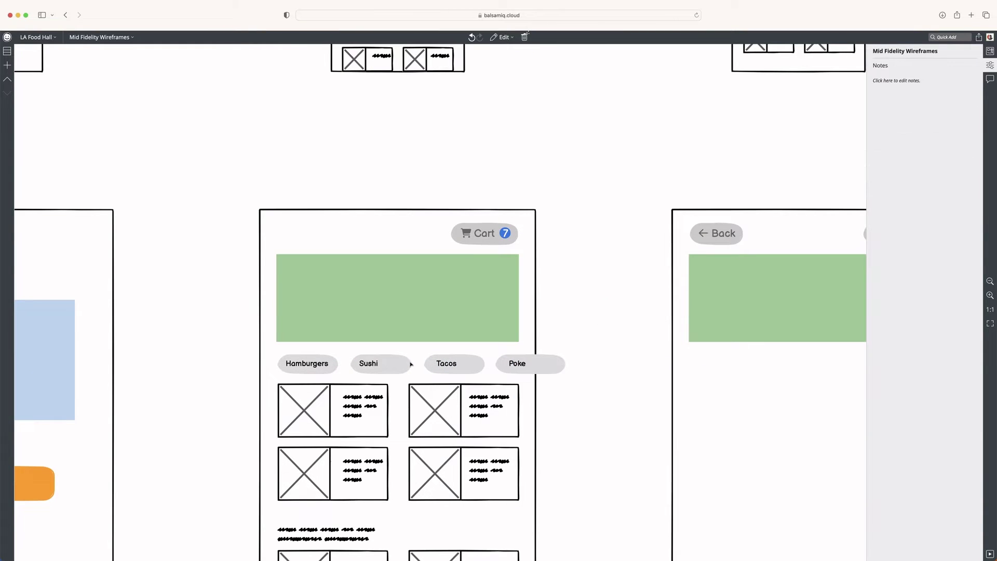
Step: Narrow the Sushi, Tacos and Poke pills to fit their labels and move the Tacos and Poke pills closer together in the row
left_click(369, 363)
left_click(451, 363)
left_click_drag(479, 363, 461, 365)
left_click(530, 363)
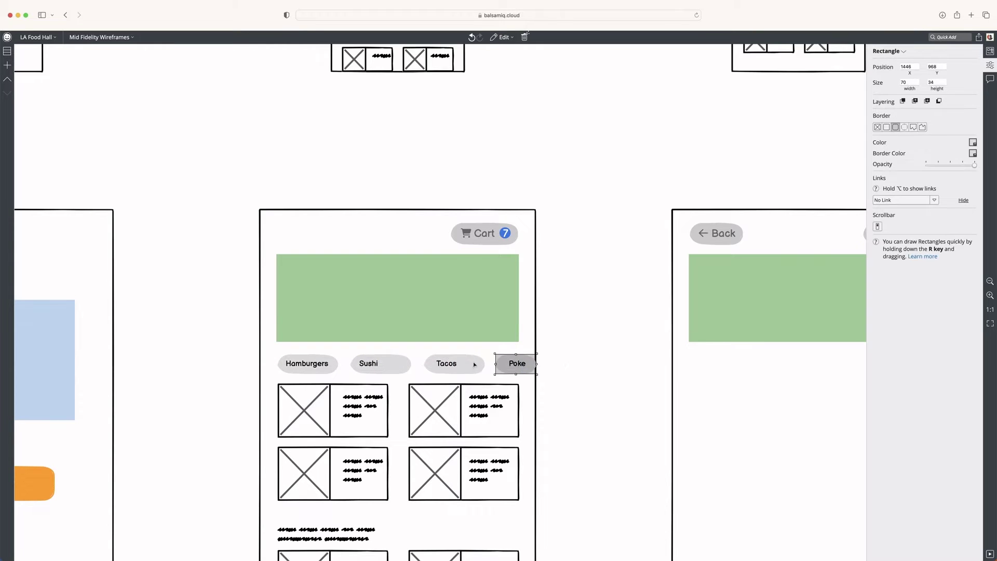
left_click(475, 365)
left_click_drag(484, 364, 389, 364)
left_click(394, 365)
left_click_drag(584, 343, 427, 366)
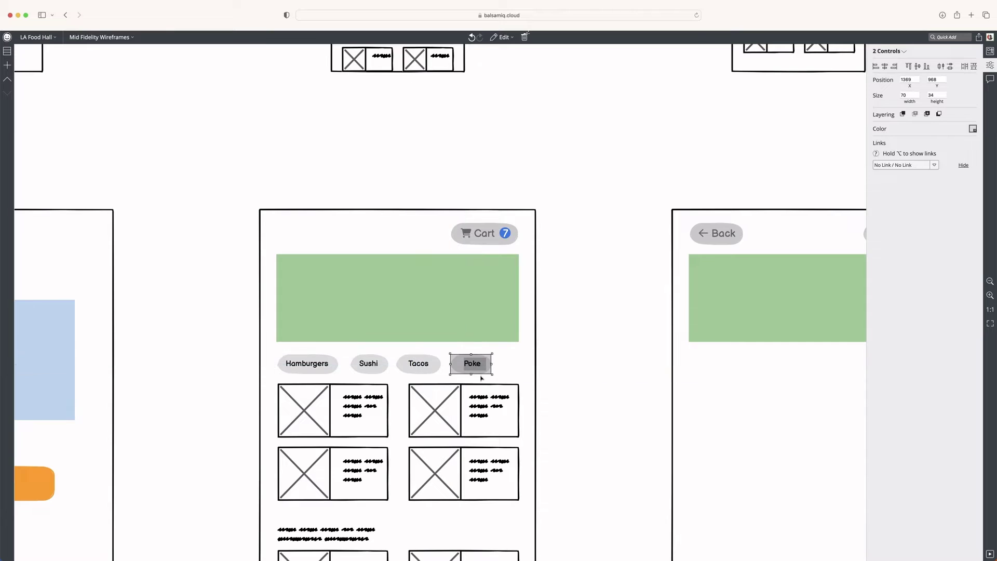
Step: Center-align the Poke label's text and center the label horizontally on its pill
left_click(607, 348)
left_click(477, 367)
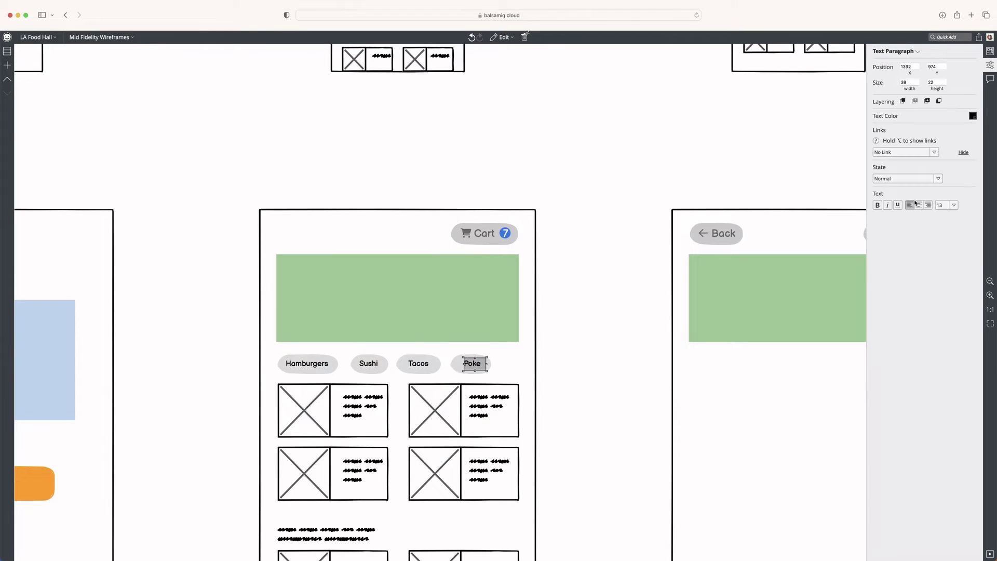
left_click(918, 208)
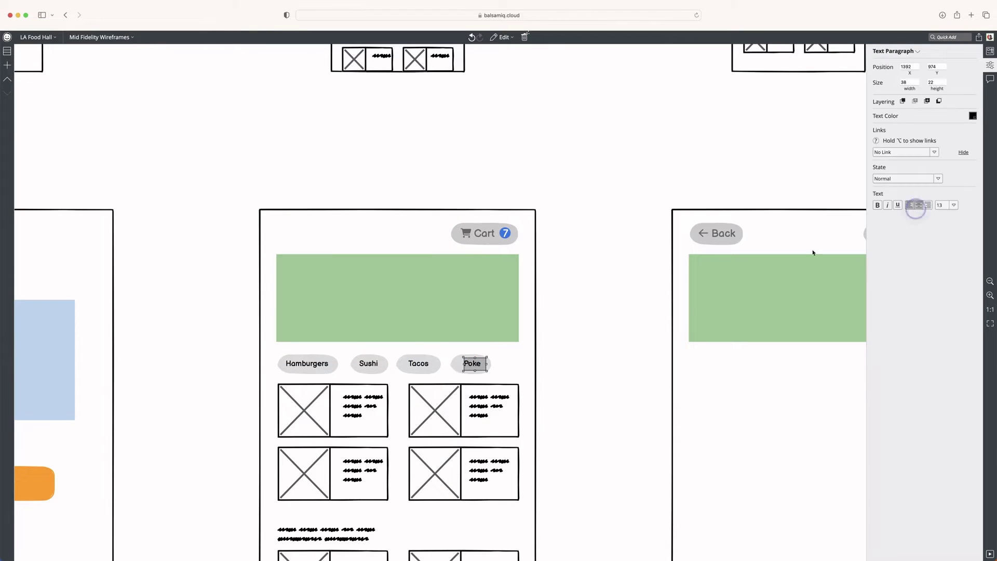
left_click(457, 363)
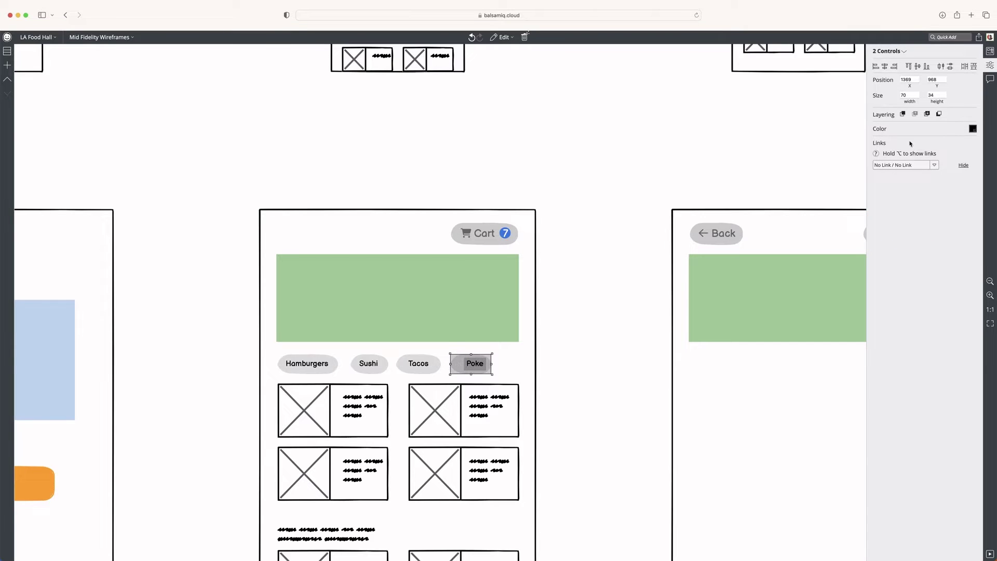
left_click(885, 66)
Step: Place a copy of the Poke pill and label at the end of the row and change the original's text to "Pizza"
left_click_drag(470, 364, 512, 365)
left_click(598, 358)
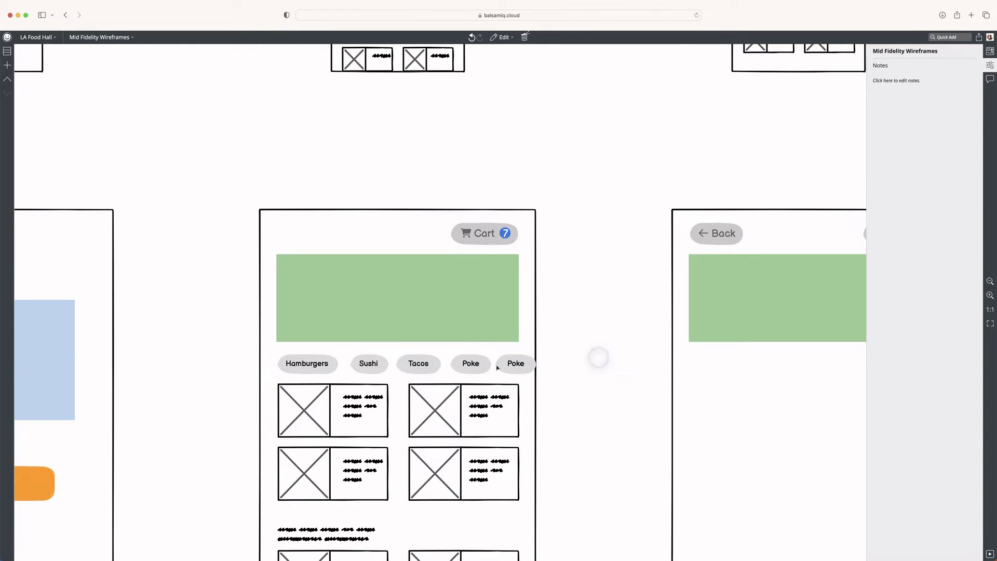
double_click(471, 365)
type("Piz")
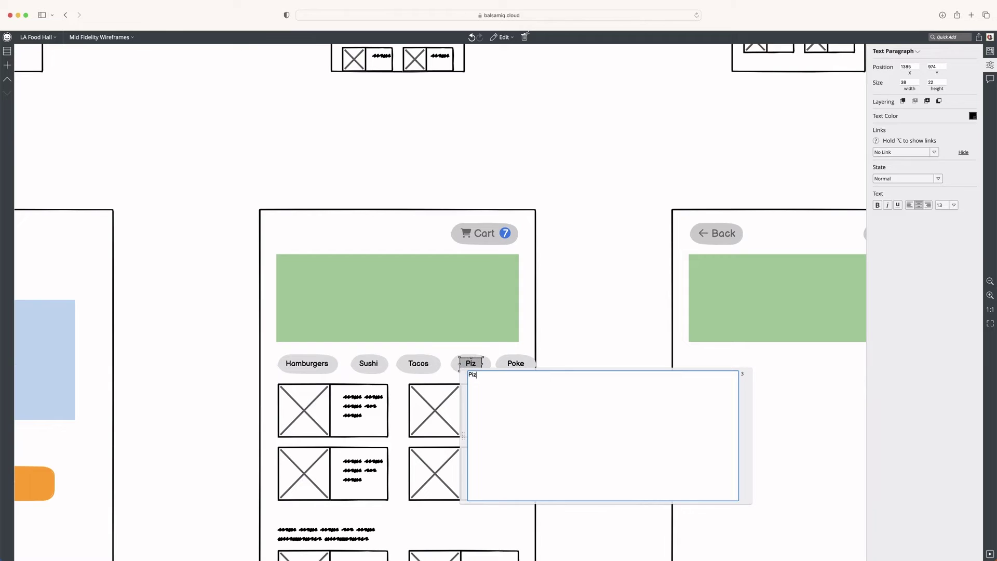
type("za")
left_click(611, 323)
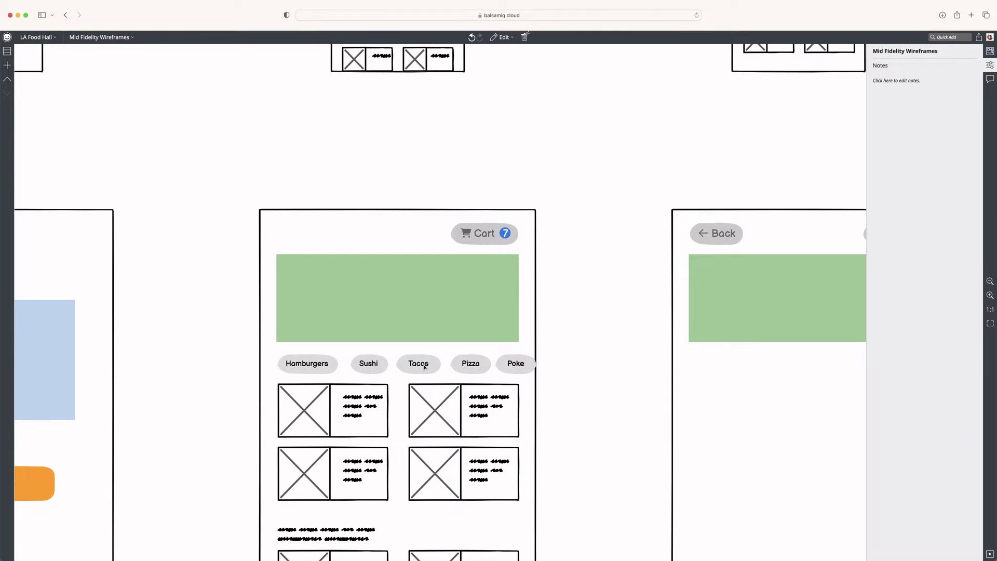
Step: Shift the Sushi, Tacos, Pizza and Poke pills together toward the Hamburgers pill so the row fits within the screen frame
left_click_drag(582, 339, 341, 386)
key("shift+Left")
left_click(576, 336)
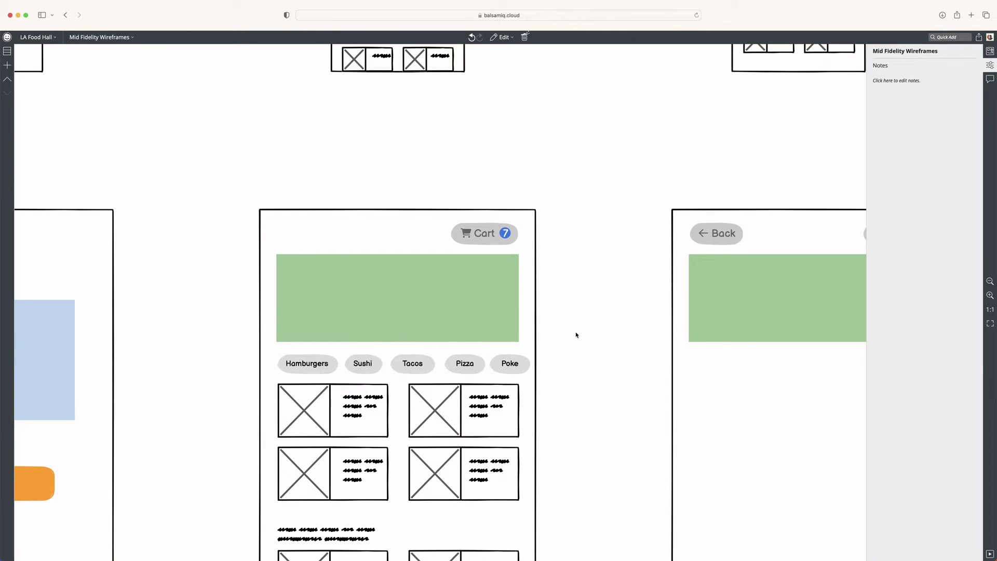
Step: Move the upper group of four image-and-text cards down to make room for a heading beneath the category pills
scroll(576, 335, "down", 1)
scroll(576, 335, "down", 8)
left_click_drag(252, 128, 557, 264)
left_click_drag(455, 191, 460, 205)
left_click_drag(332, 166, 332, 180)
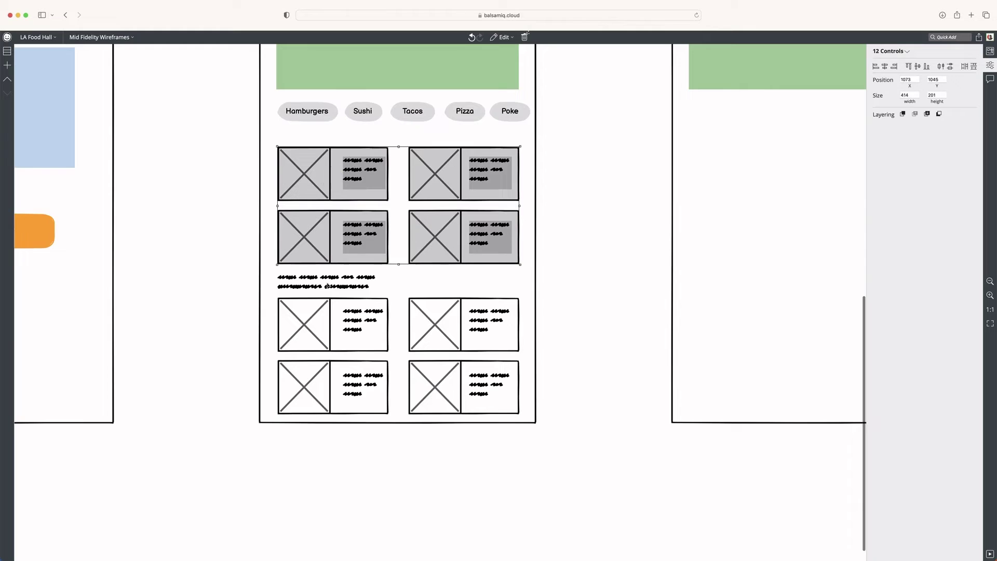
Step: Move the scribble heading above the upper cards and change its text to "Featured"
left_click_drag(328, 285, 328, 147)
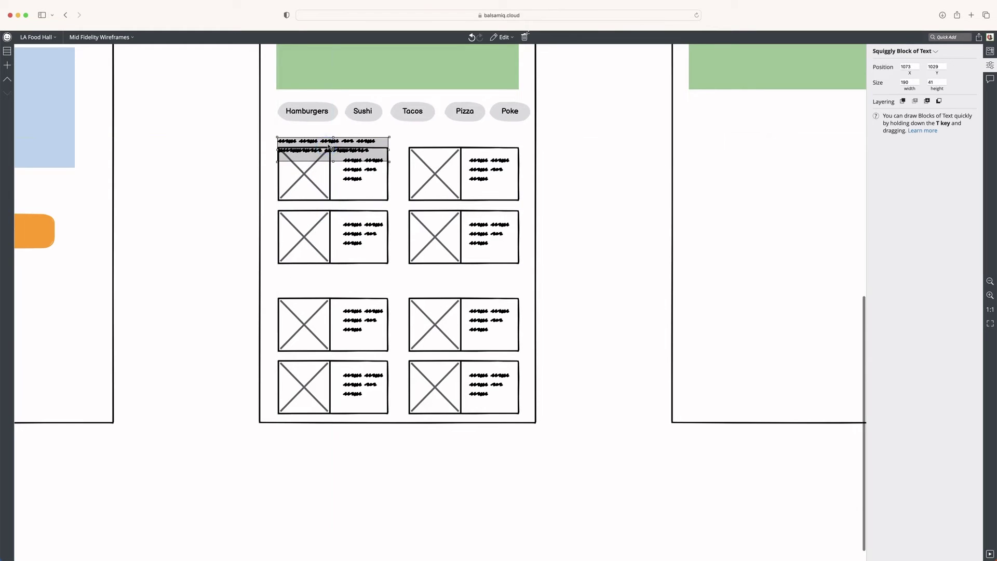
double_click(329, 147)
key("BackSpace")
type("Fea")
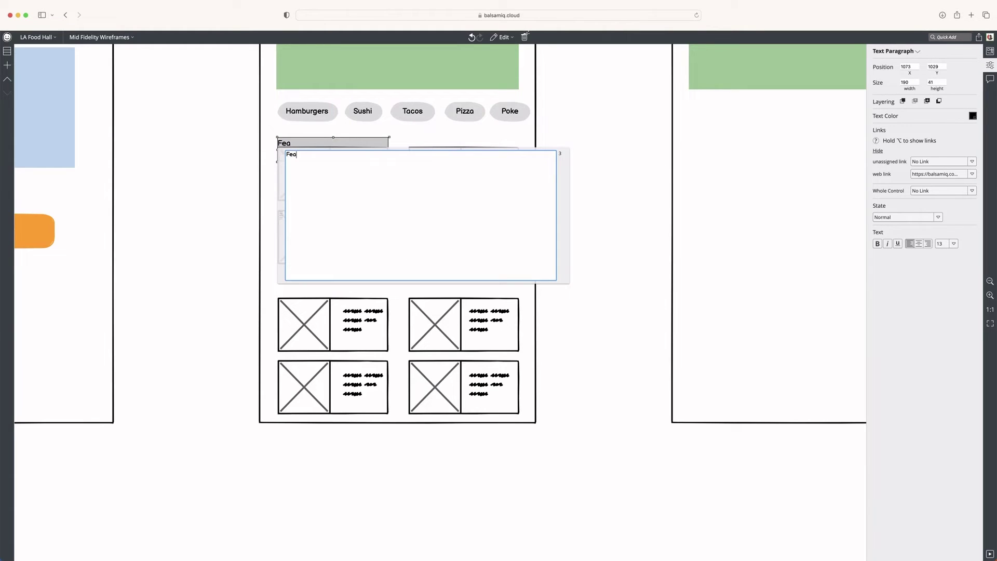
type("tured")
left_click(253, 122)
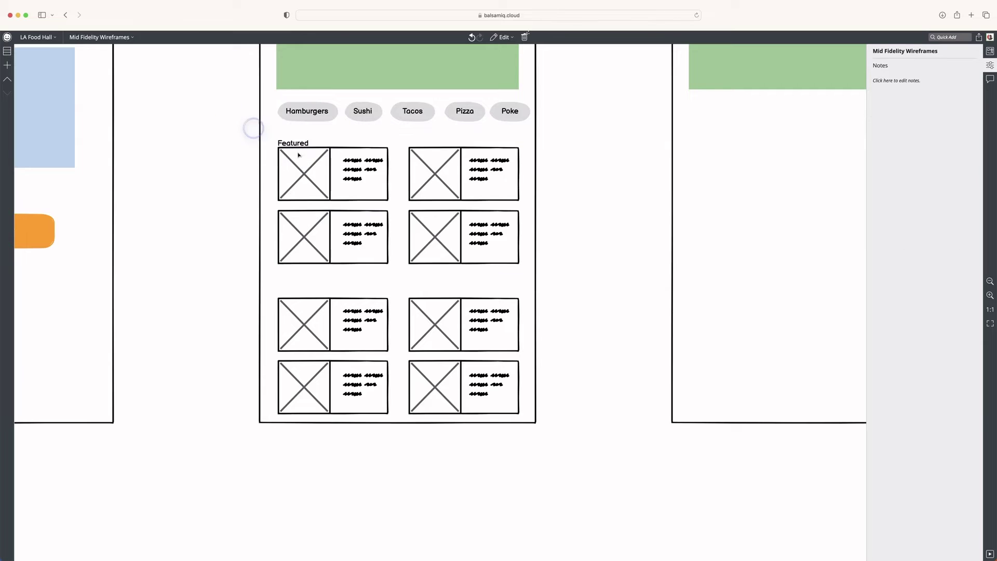
Step: Copy the Featured heading to just above the lower group of cards and change its text to "Alphabetical"
left_click(303, 141)
left_click_drag(331, 161, 302, 291)
double_click(303, 289)
type("Al")
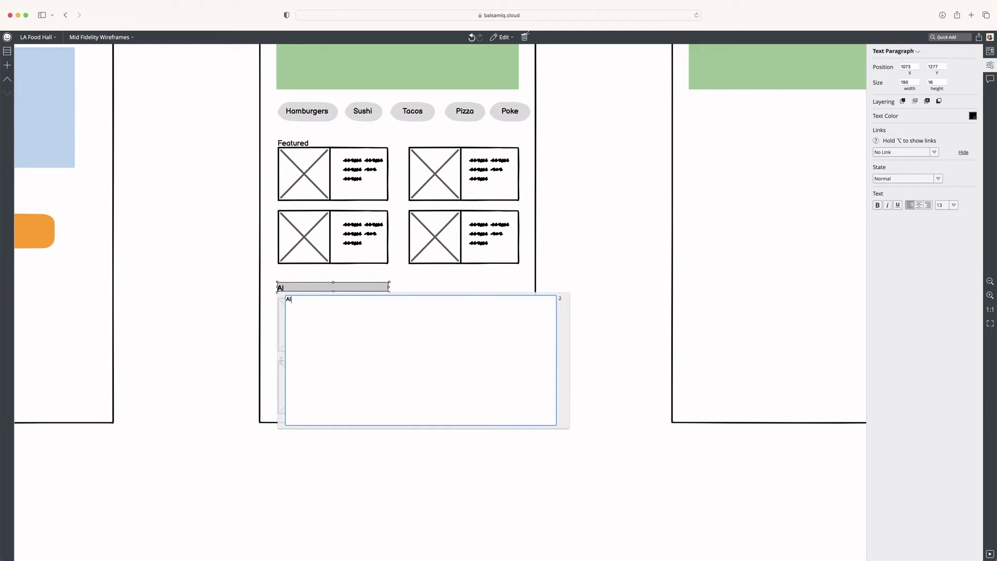
type("phabetaical")
left_click(238, 226)
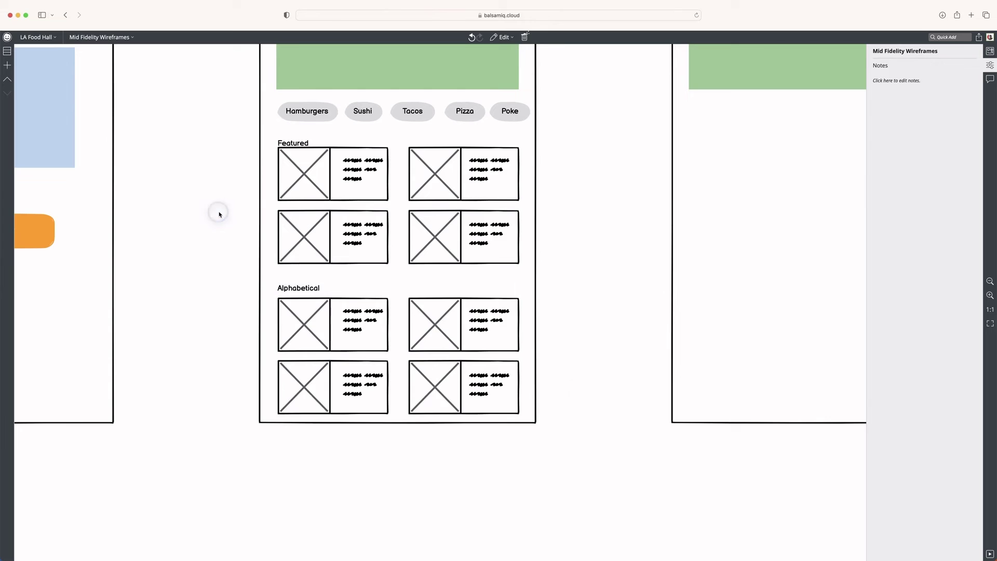
Step: Nudge the Featured heading up slightly so it clears the first row of cards
left_click(294, 147)
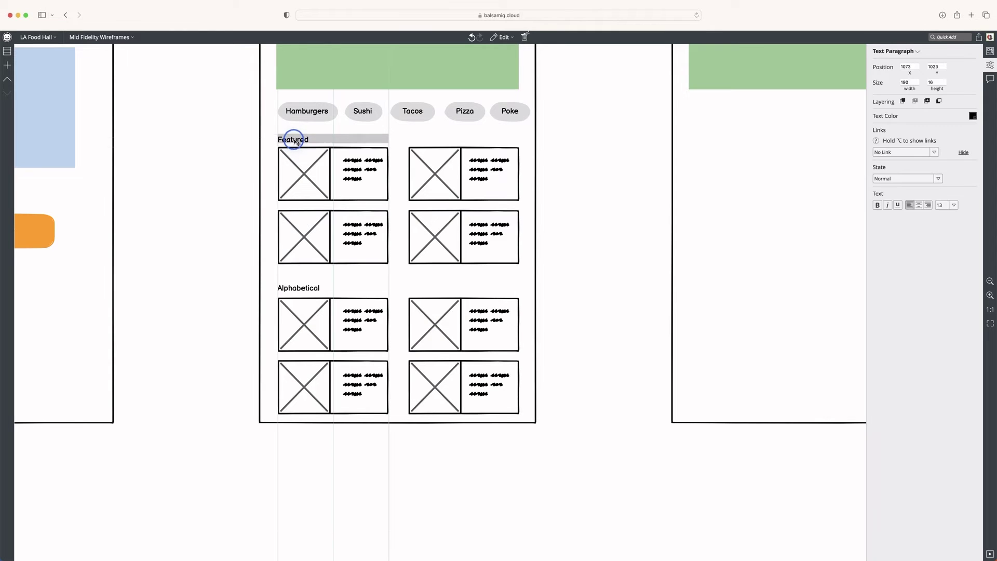
scroll(296, 143, "up", 2)
scroll(297, 143, "up", 1)
left_click(330, 228)
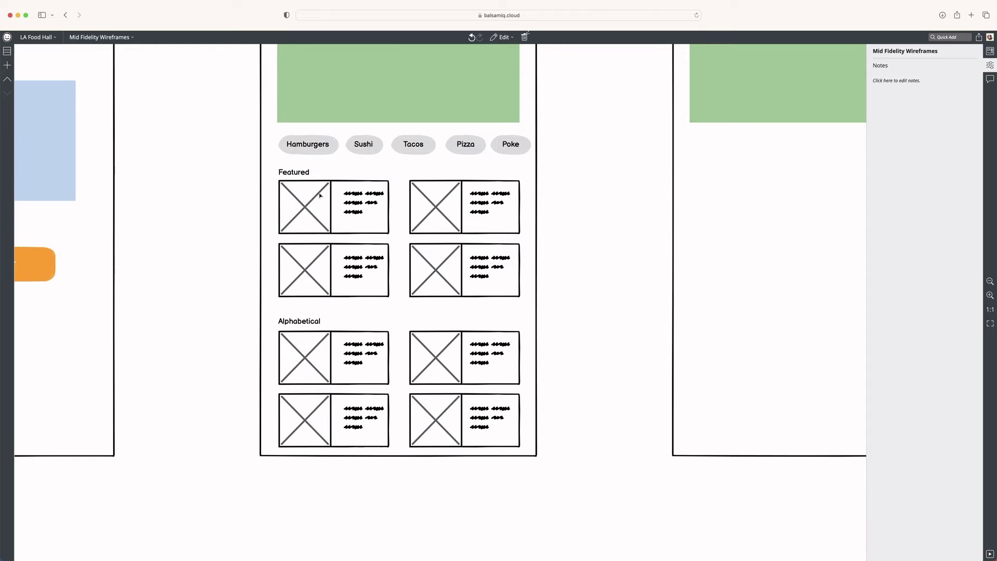
scroll(583, 240, "up", 10)
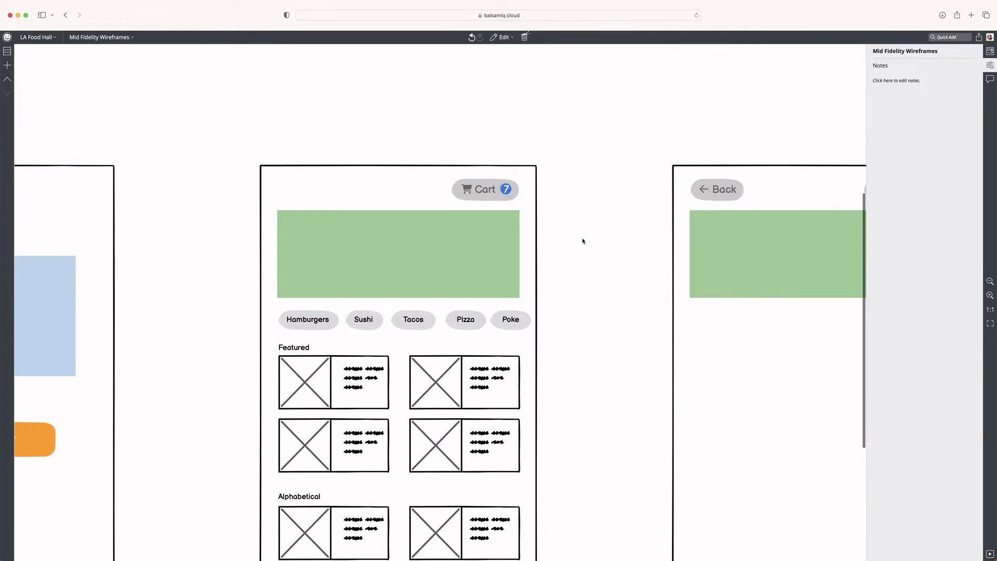
scroll(238, 181, "down", 9)
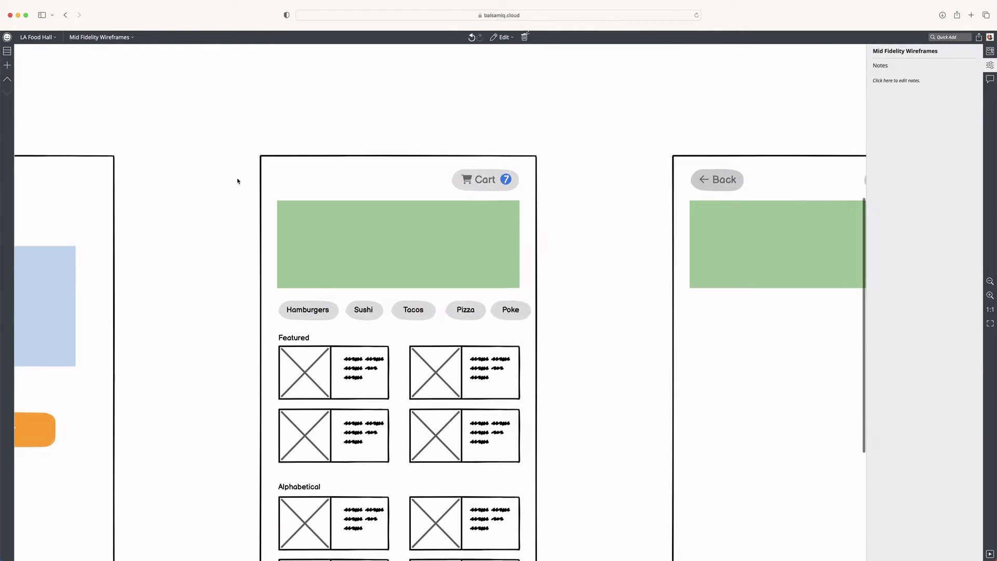
Step: Change the first Featured card's scribble text to "Billy's Pizza Palace" and move it up near the card's image
left_click(301, 217)
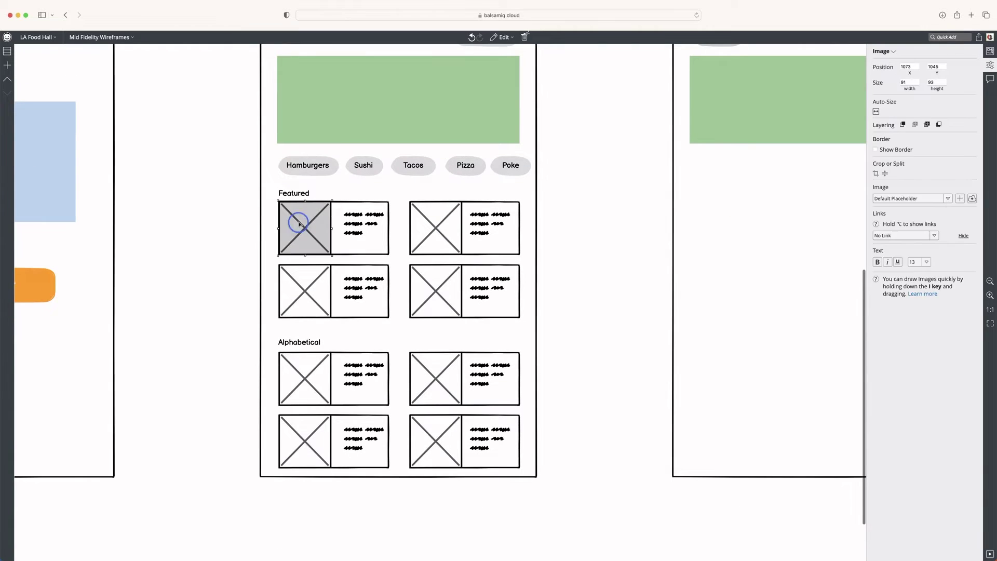
double_click(355, 218)
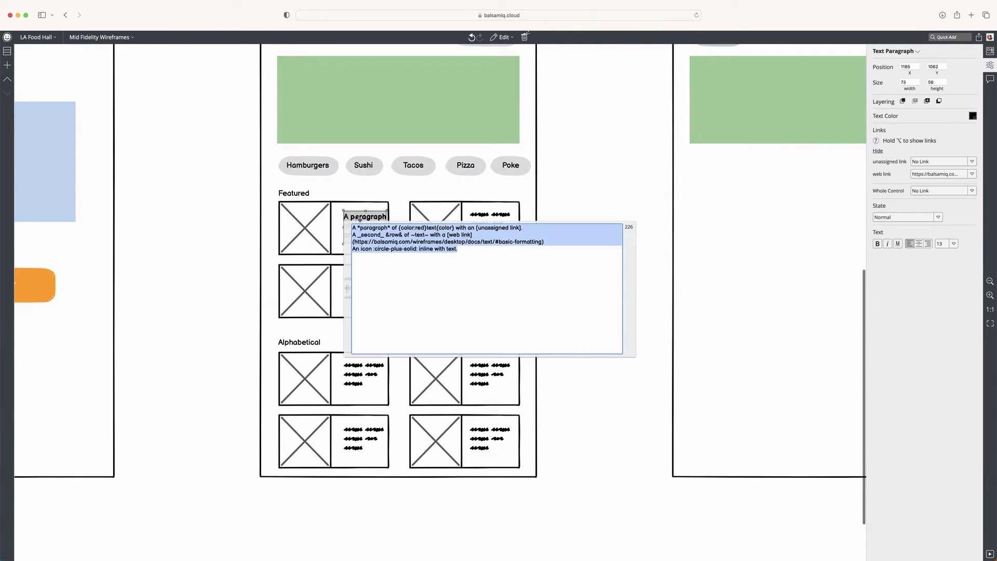
type("Bi")
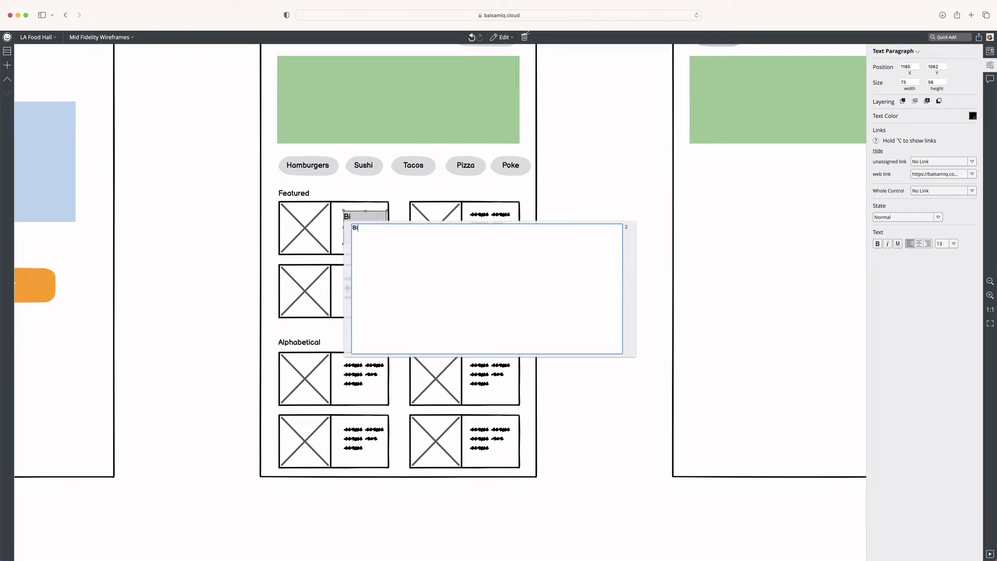
type("lly's Pizza Palace")
key("Escape")
mouse_move(354, 224)
left_mouse_down()
mouse_move(348, 218)
mouse_move(359, 227)
left_mouse_up()
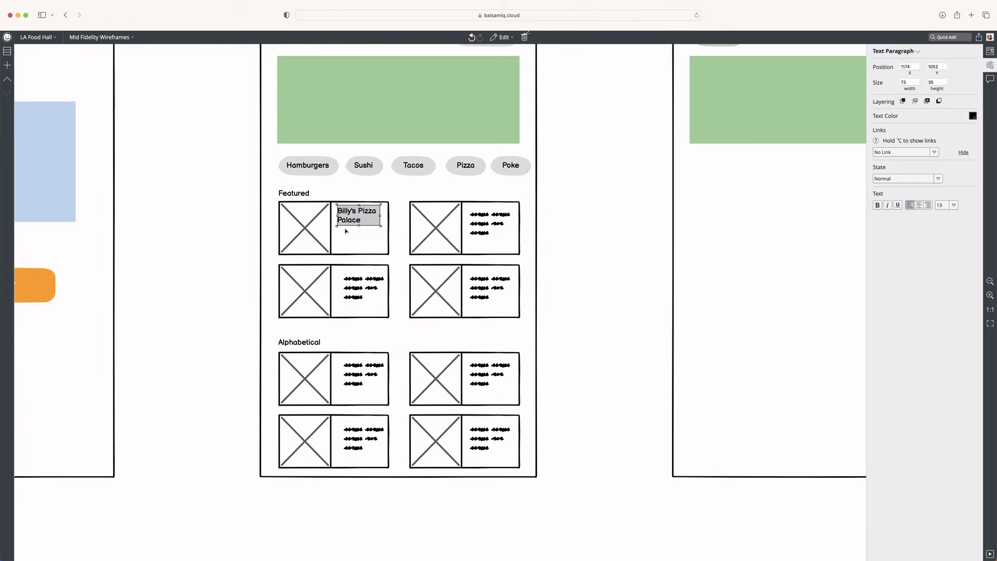
Step: Copy a scribble text block under the Billy's Pizza Palace title and change it to "Chicago style pizza pub serving thin crust and something" at size 9
left_click_drag(359, 289, 360, 242)
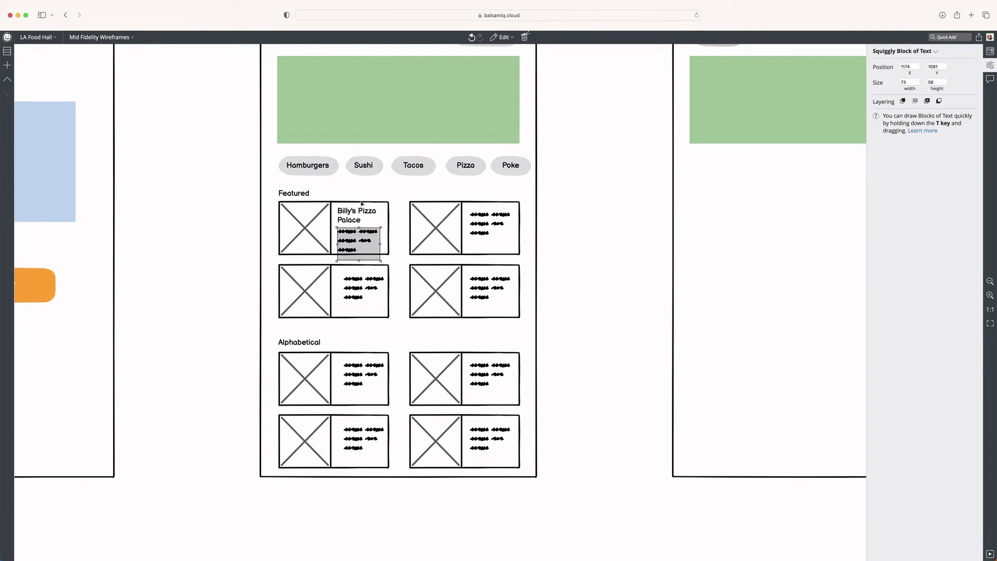
scroll(358, 262, "up", 2)
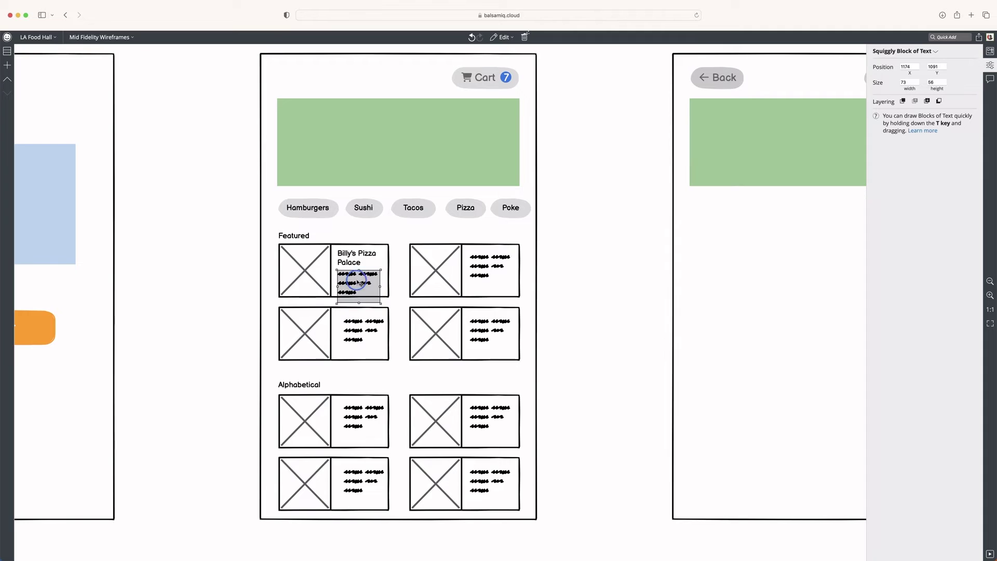
double_click(358, 285)
left_click(586, 266)
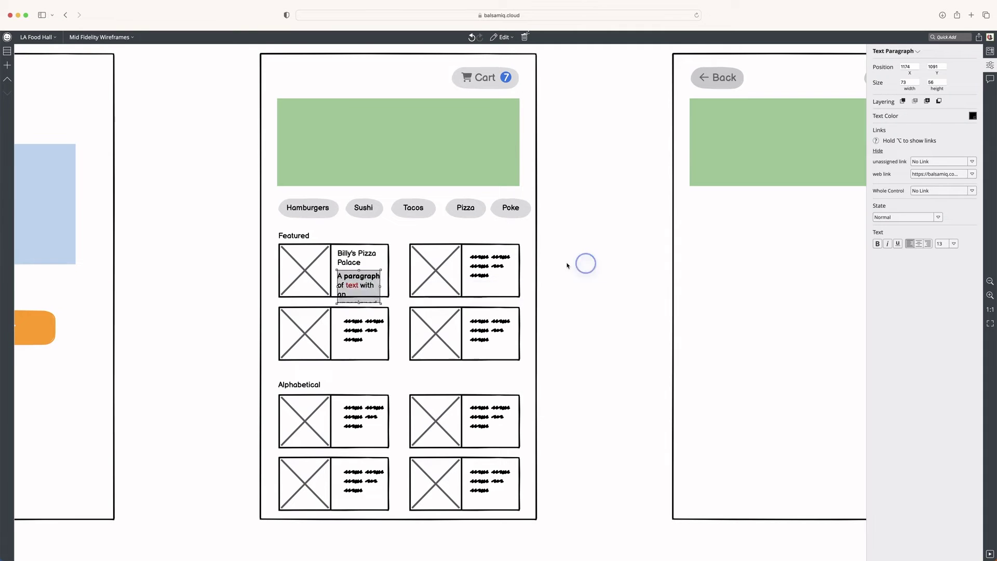
double_click(354, 278)
type("se")
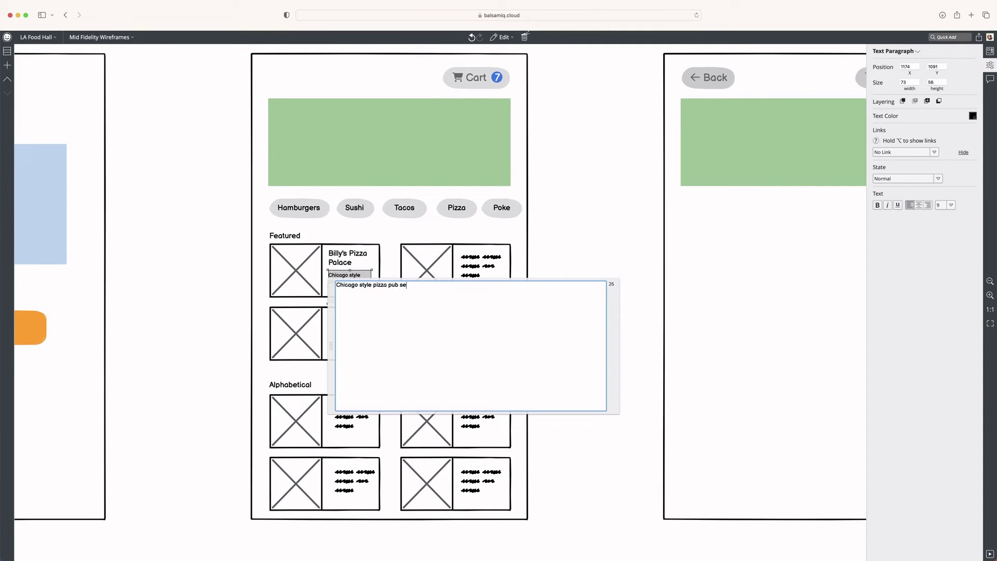
type("rving thin crust and something")
key("super+Return")
Step: Set the pizza description's font size to 8 and adjust its width so the text fits inside the card
left_click_drag(372, 287, 381, 287)
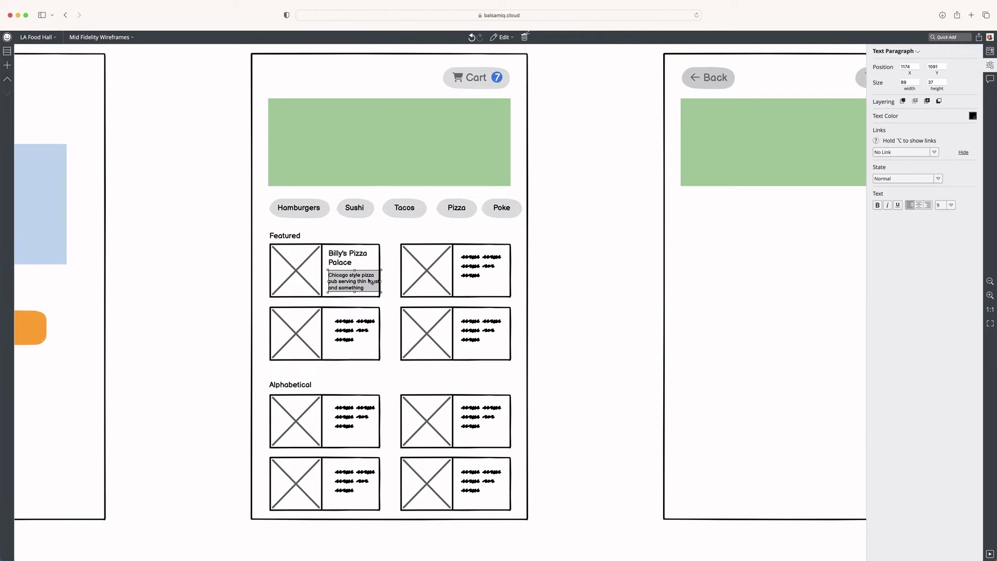
left_click(952, 206)
left_click(944, 216)
left_click(910, 82)
key("Down")
key("Down")
key("Down")
key("Down")
key("Down")
key("Down")
key("Down")
key("Down")
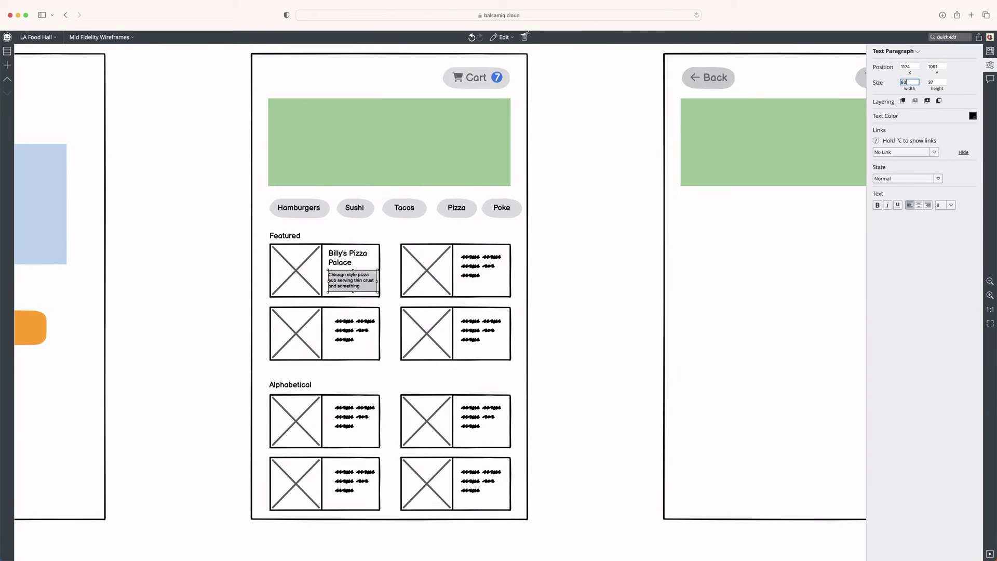
left_click(167, 228)
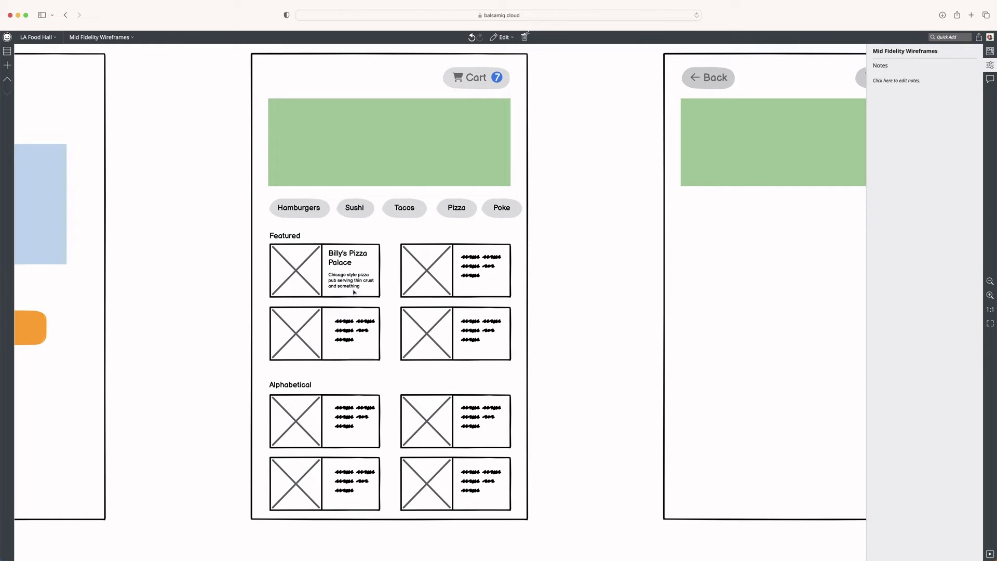
Step: Delete the scribble text blocks from the seven remaining Featured and Alphabetical cards
left_click(343, 327)
left_click(347, 418, "shift")
left_click(349, 484, "shift")
left_click(470, 486, "shift")
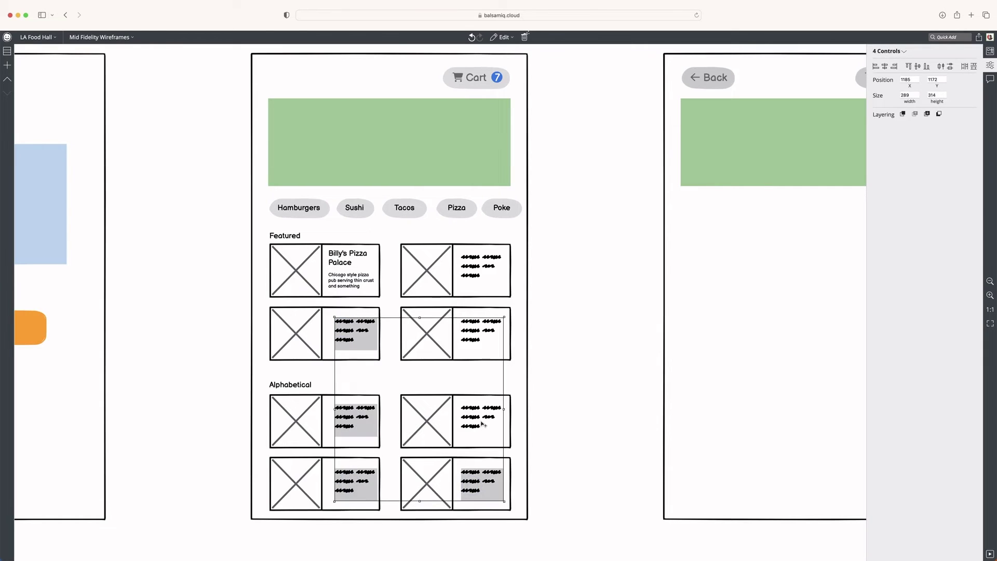
left_click(482, 424, "shift")
left_click(476, 337, "shift")
left_click(483, 264, "shift")
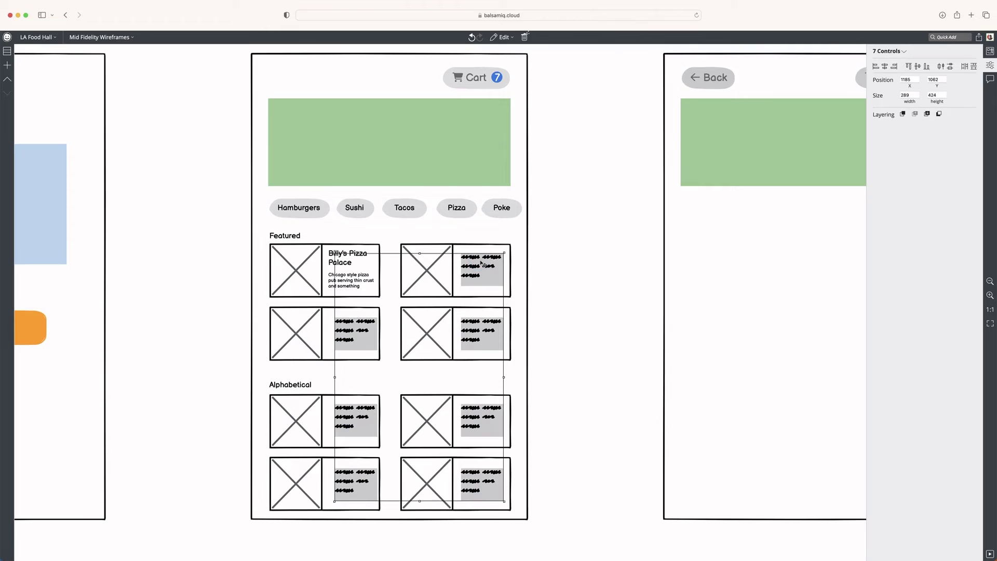
key("BackSpace")
Step: Copy the Billy's Pizza Palace title and description onto the other three Featured cards
left_click_drag(392, 239, 468, 285)
key("super+z")
left_click(345, 254)
left_click(335, 285, "shift")
left_click(351, 259, "shift")
left_click(350, 285, "shift")
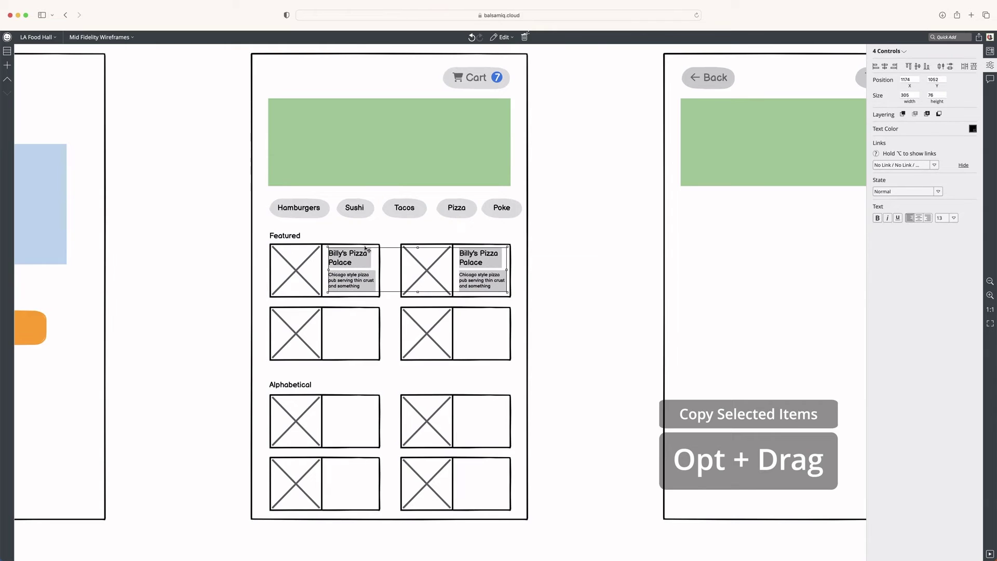
left_click_drag(352, 258, 352, 323)
left_click(201, 301)
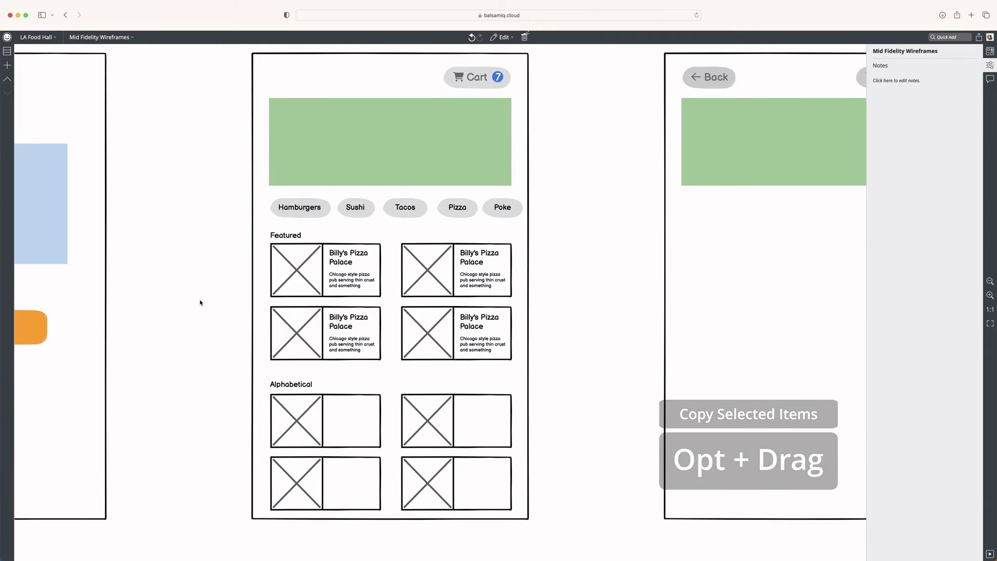
Step: Change the title of the second card in the Featured section's first row to "Annie's Sushi Nest"
double_click(464, 259)
type("Annie")
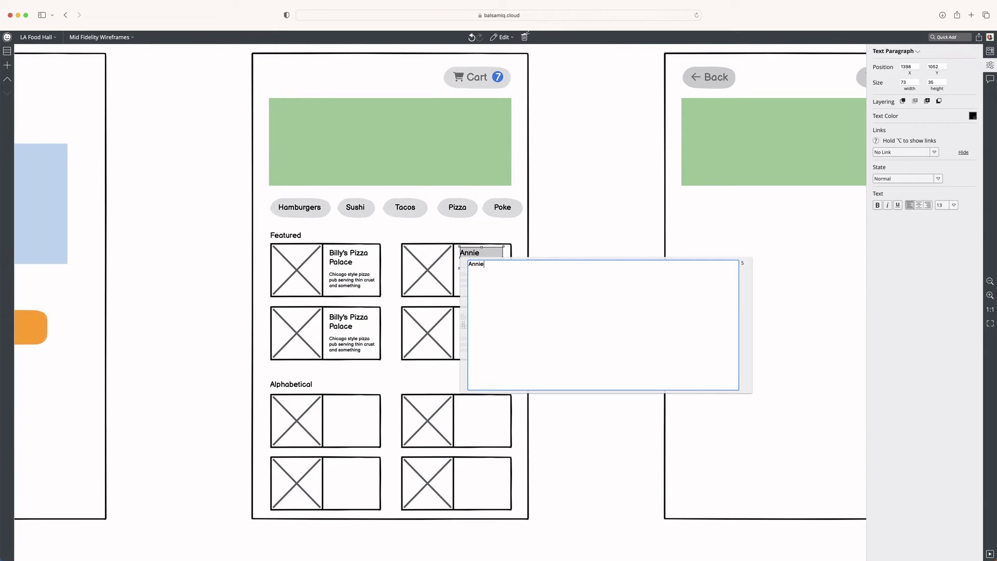
type("'s Sushi Nest")
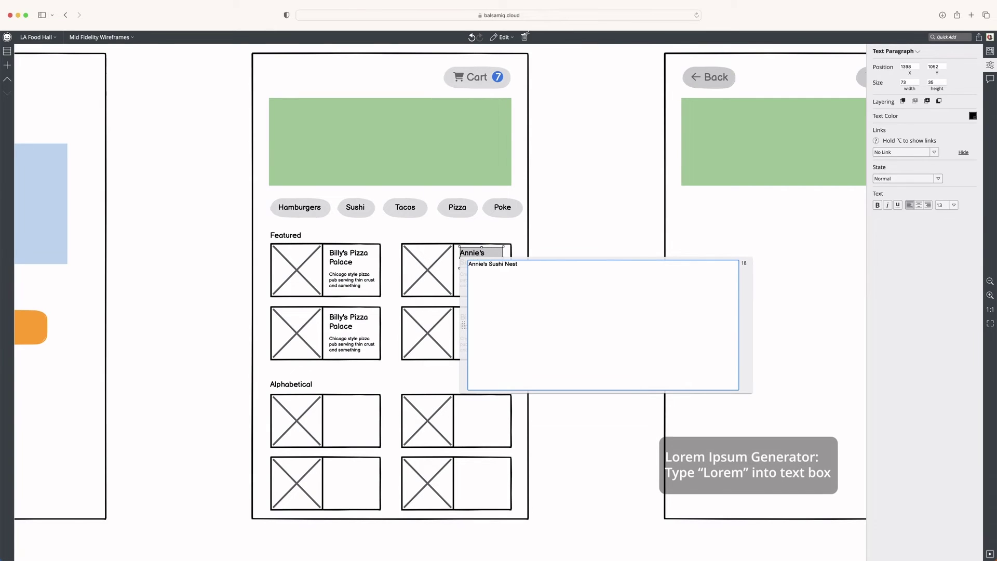
key("Escape")
Step: Replace the Annie's Sushi Nest description with generated Lorem ipsum text and trim it to fit the card
double_click(479, 278)
type("Lorem")
left_click_drag(555, 291, 655, 346)
key("BackSpace")
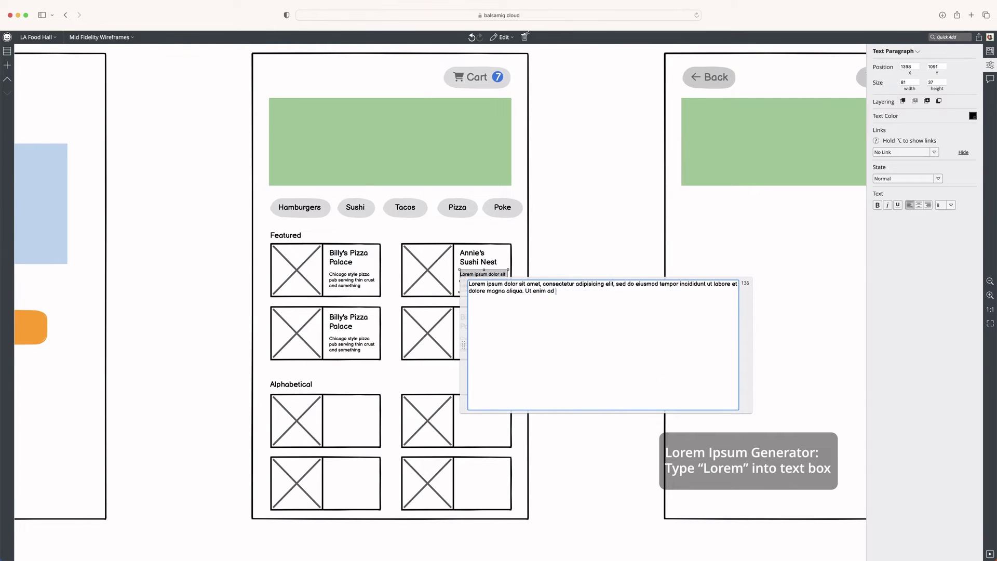
left_click(655, 346)
key("Escape")
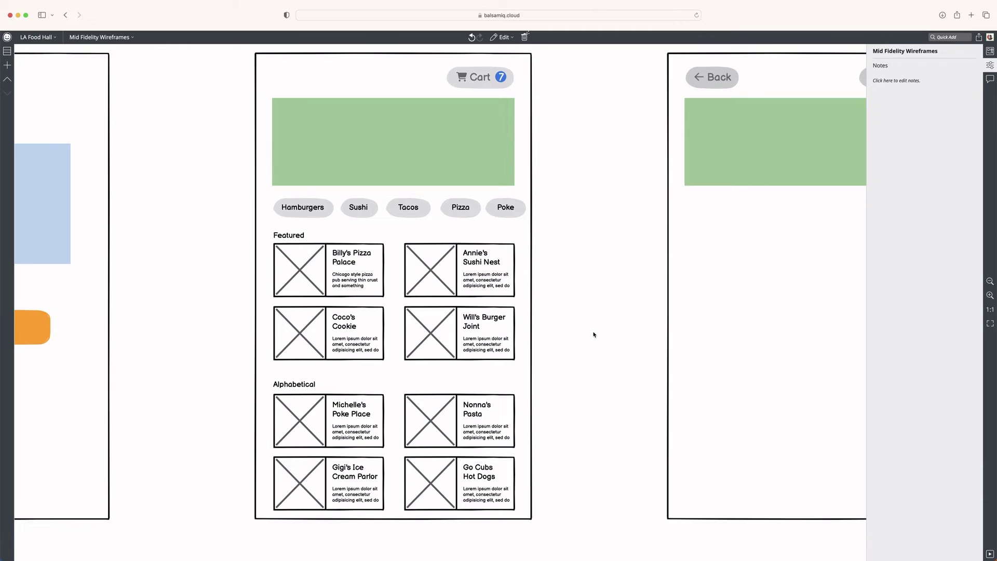
Step: Copy all four Alphabetical restaurant cards to directly below the existing ones, beyond the screen frame
scroll(596, 334, "up", 2)
scroll(596, 334, "down", 3)
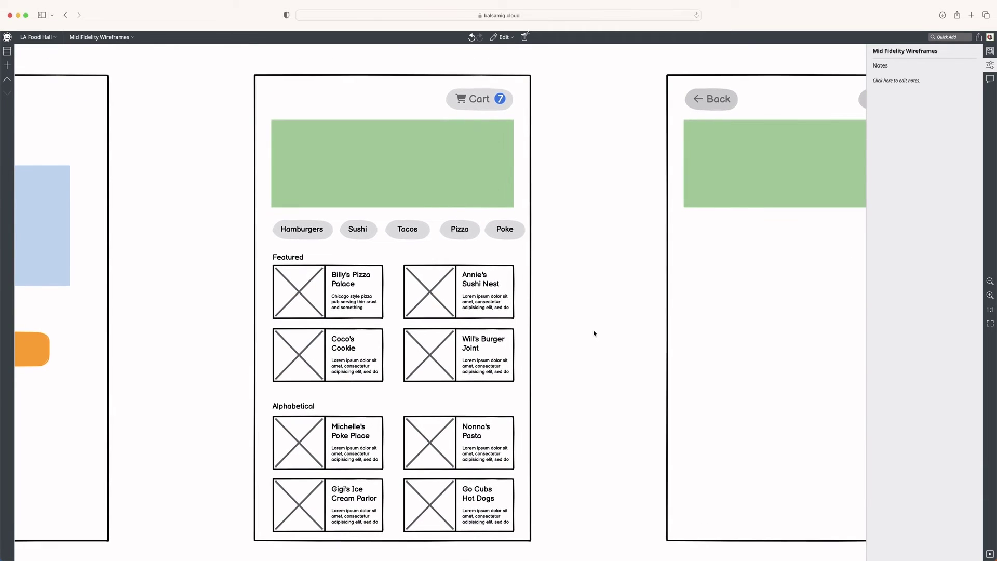
scroll(554, 360, "down", 5)
left_click_drag(559, 274, 218, 454)
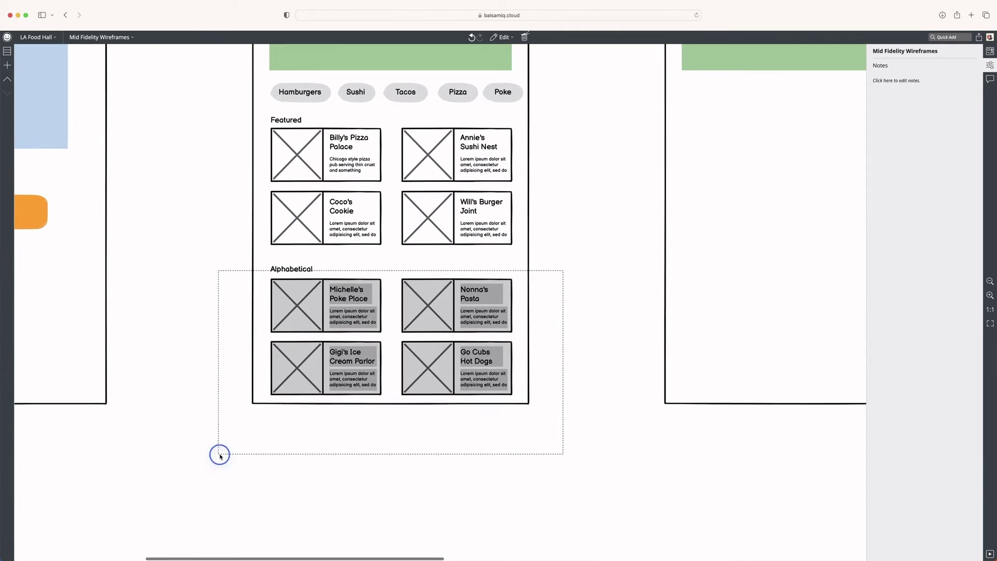
left_click_drag(310, 295, 311, 424, "alt")
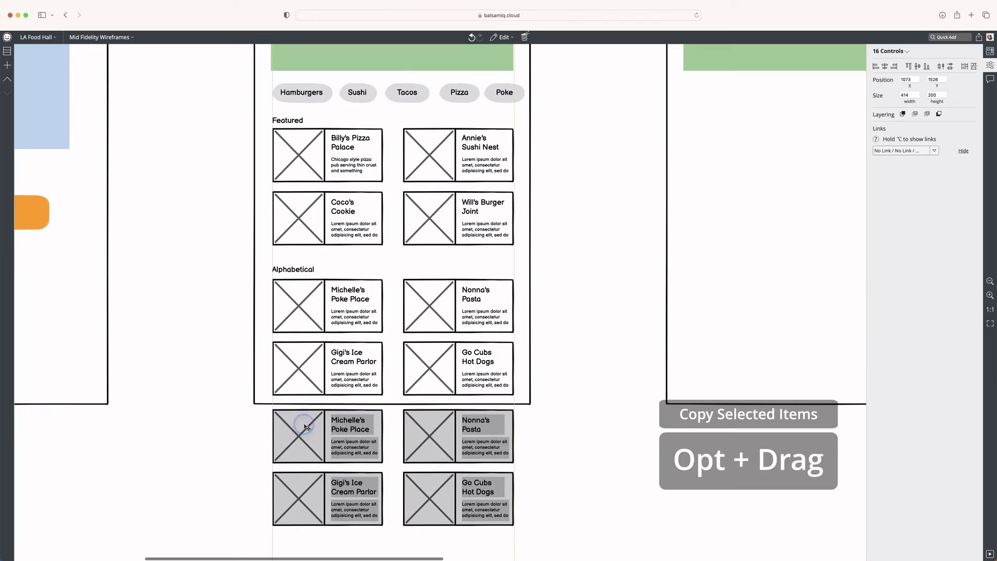
left_click(223, 406)
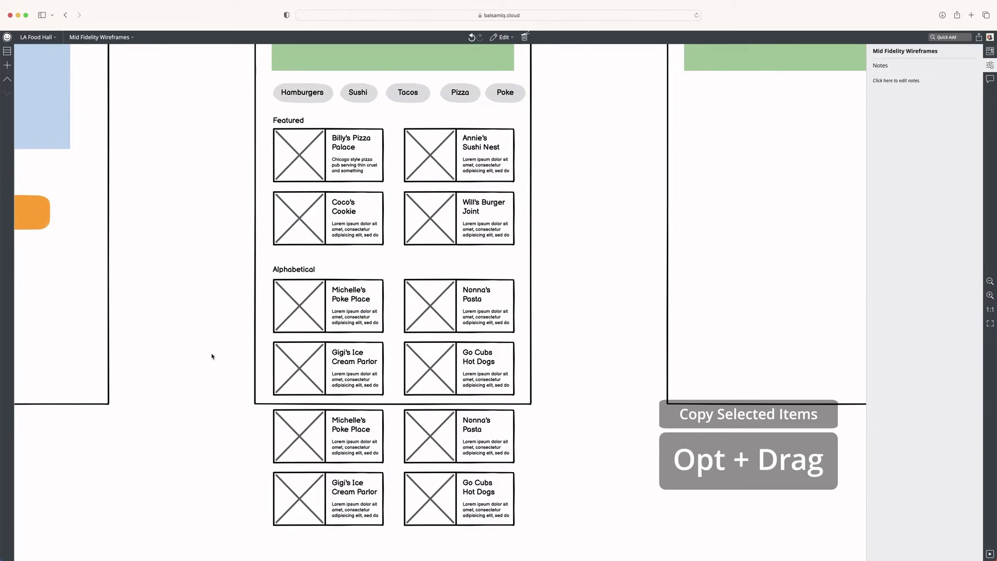
Step: Try extending the middle screen's frame downward to a height of about 892 to take in the copied cards
key("super+minus")
left_click(318, 323)
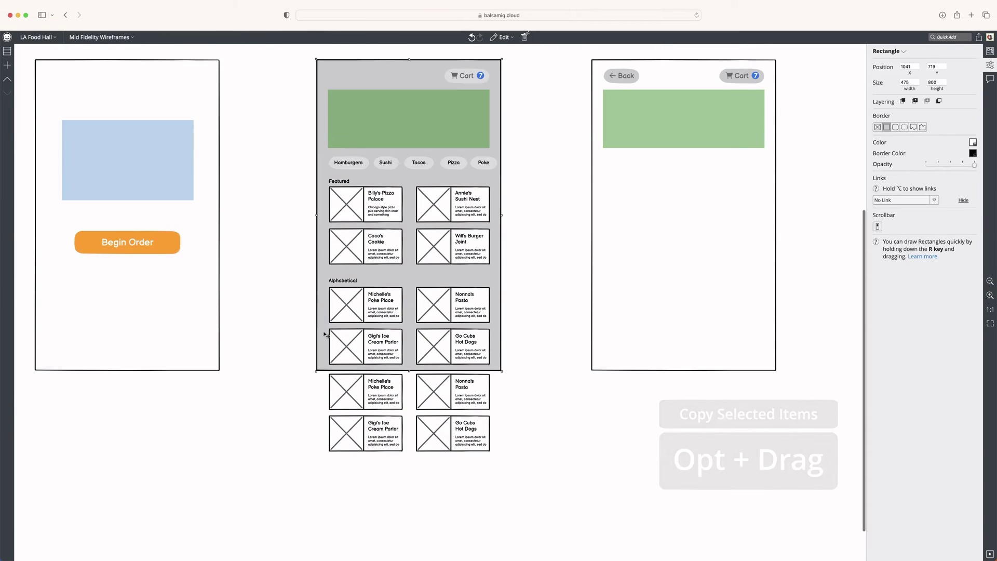
left_click_drag(322, 371, 327, 397)
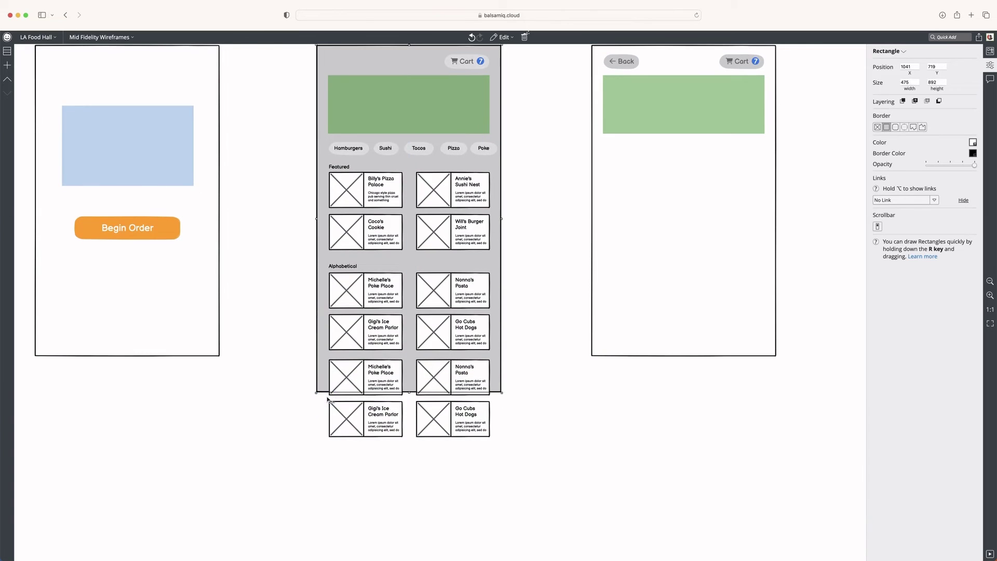
key("super+z")
Step: Delete the four copied restaurant cards below the middle screen's frame
left_click(283, 323)
left_click_drag(310, 355, 526, 463)
key("Delete")
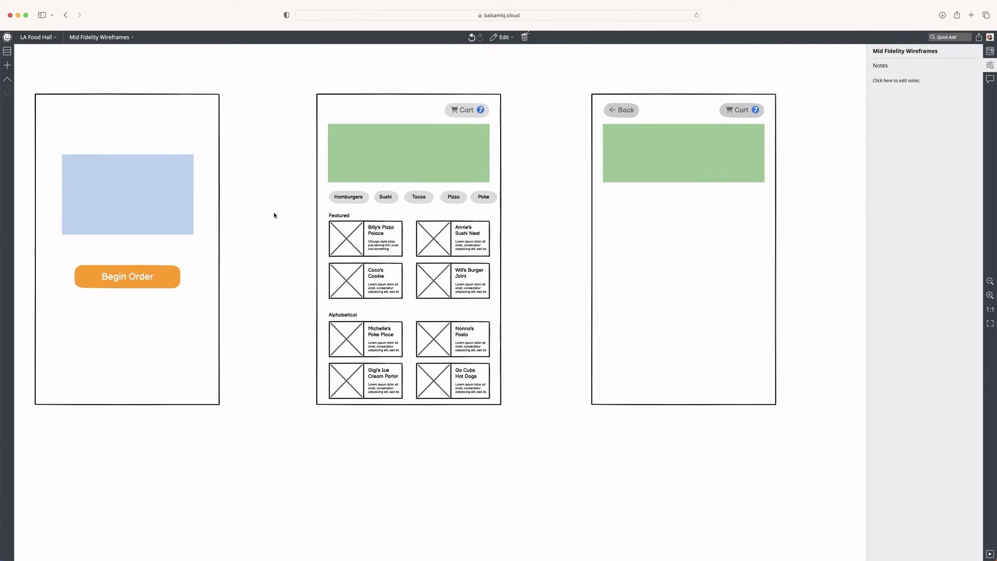
Step: Shrink the green banner on the third screen to a small logo block about 48 high under the Back button
scroll(274, 215, "right", 2)
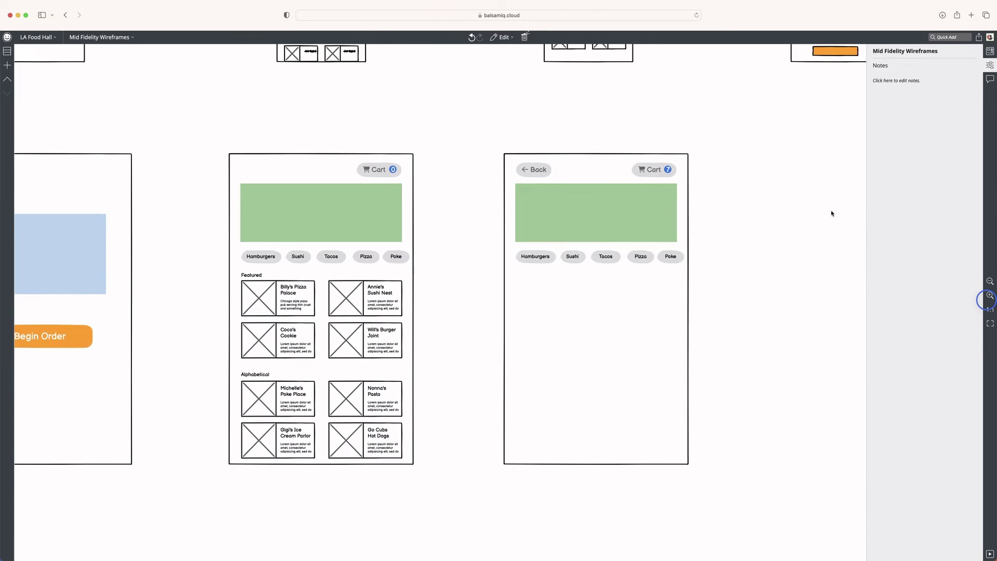
scroll(832, 214, "up", 5)
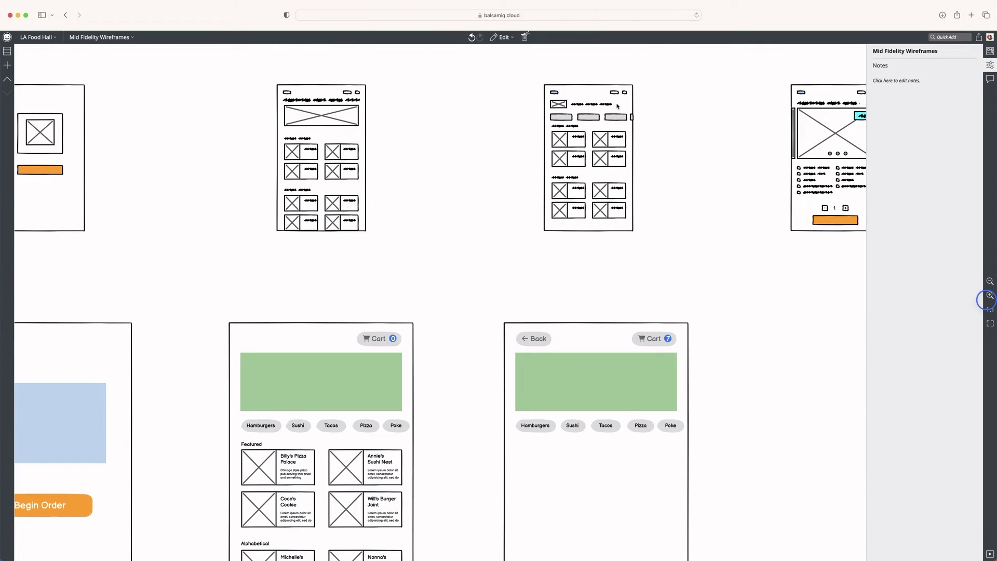
left_click(661, 397)
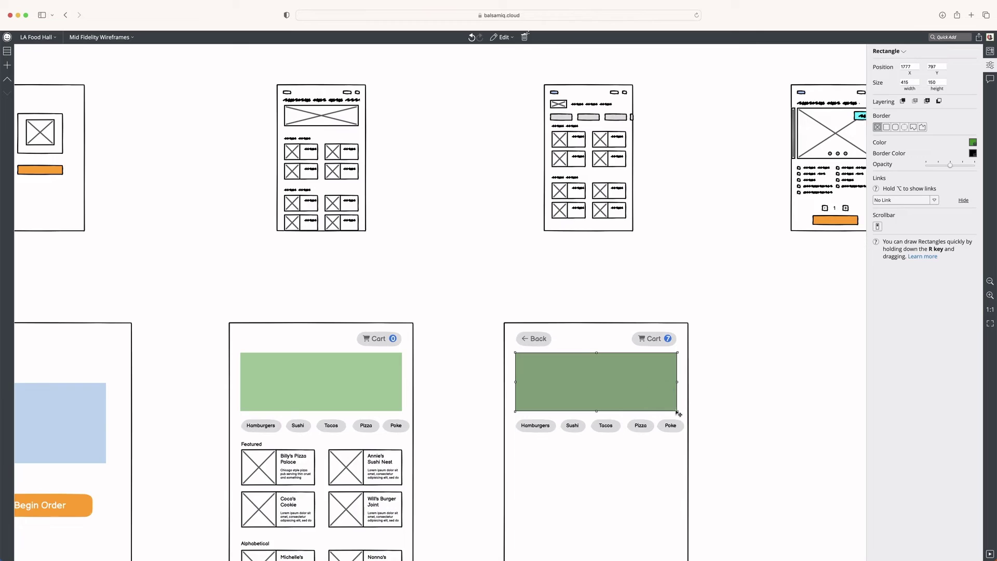
left_click_drag(678, 412, 557, 372)
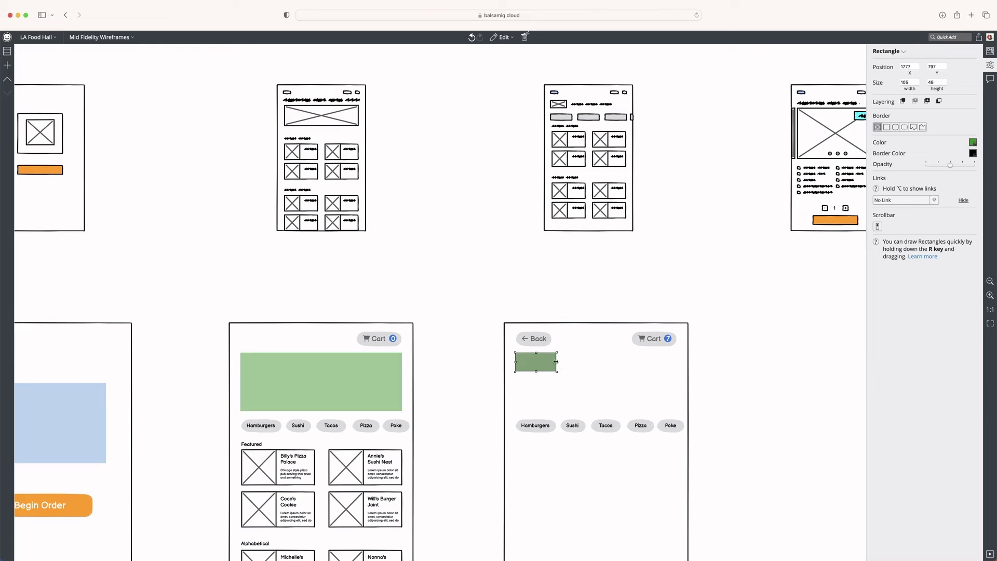
left_click_drag(556, 363, 550, 364)
Step: Move the row of category pills on the third screen up to just below the small green block
scroll(232, 444, "down", 2)
left_click_drag(735, 335, 462, 429)
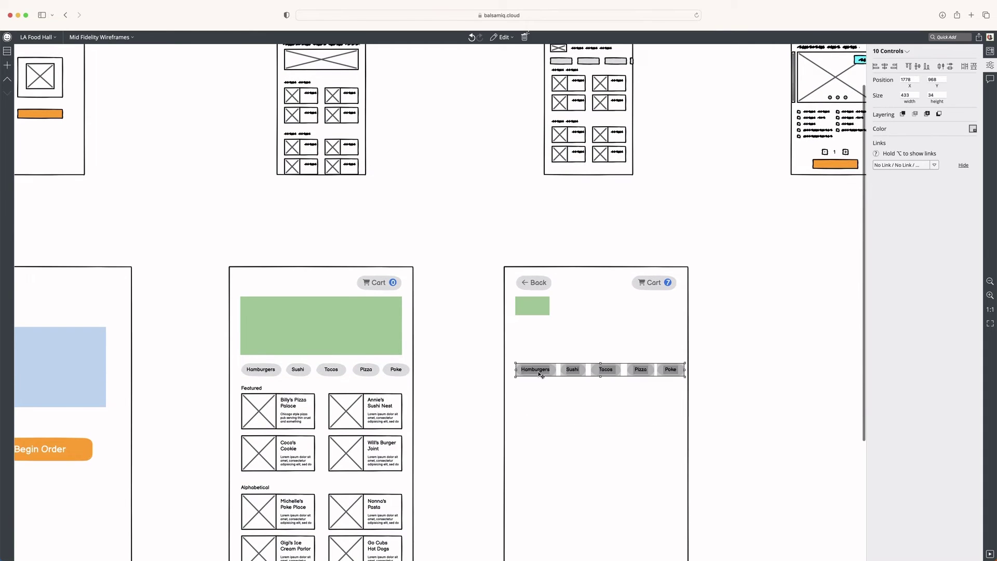
left_click_drag(538, 369, 535, 335)
Step: Copy the Featured and Alphabetical headings with all their cards onto the third screen and align them below the pills
scroll(214, 410, "down", 2)
left_click_drag(230, 339, 434, 551)
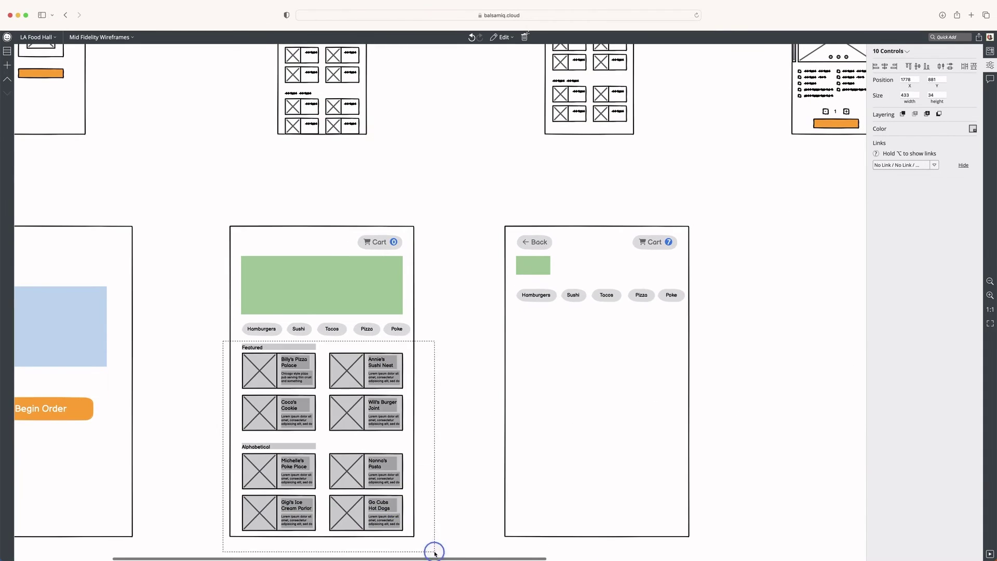
left_click_drag(256, 348, 533, 337)
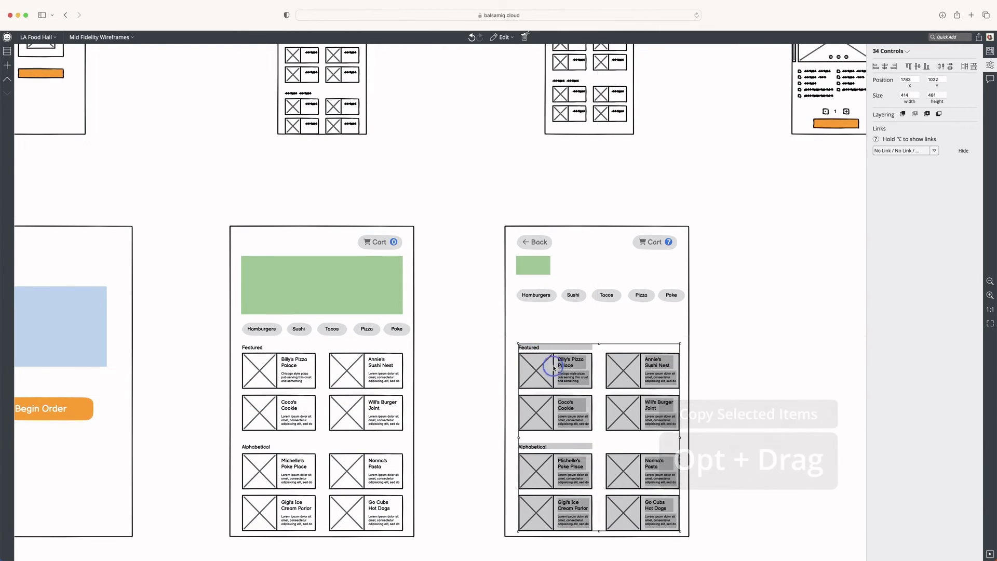
left_click_drag(556, 375, 552, 366)
left_click_drag(554, 357, 555, 354)
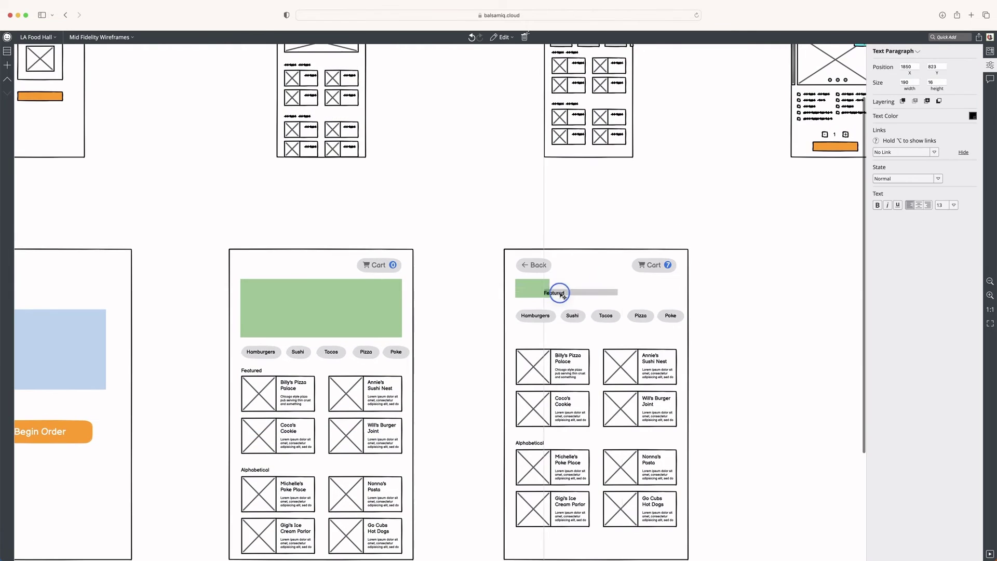
Step: Place a copy of the Featured heading beside the small green block and change its text to "Billy's Pizza Palace"
left_click_drag(559, 293, 570, 289)
double_click(569, 287)
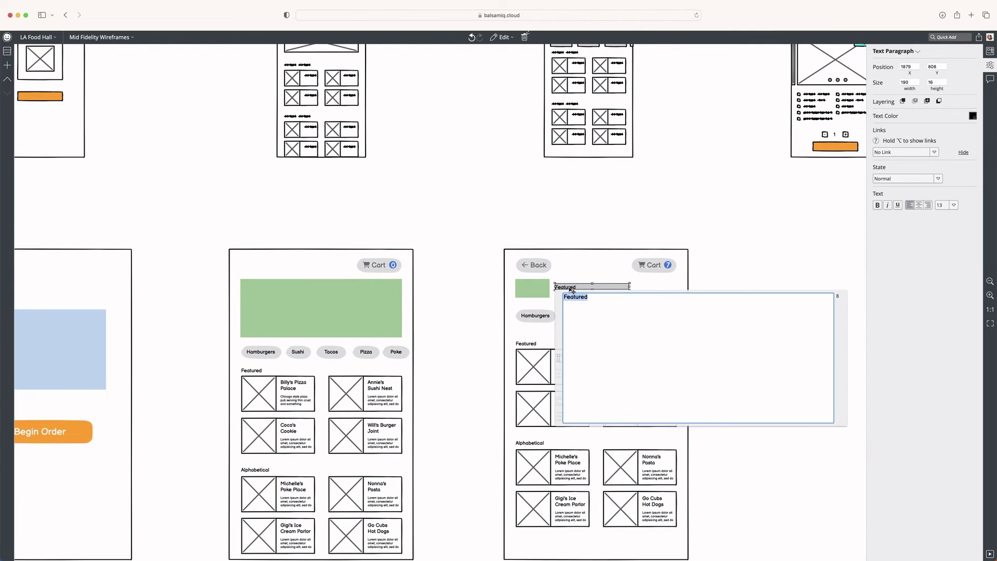
type("Billy's Pizza Palace")
key("ctrl+Return")
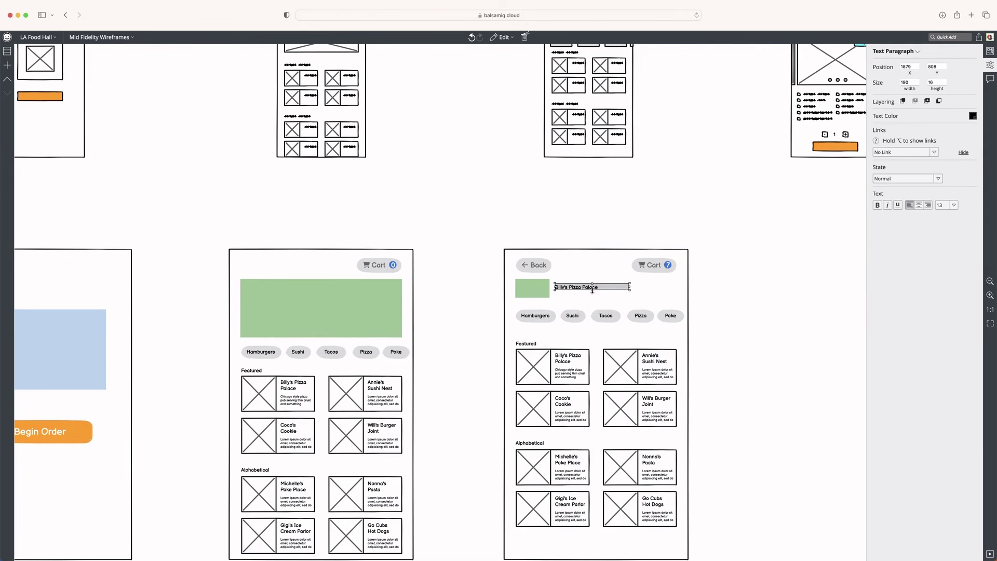
Step: Set the Billy's Pizza Palace heading to font size 24, widen it to about 239 and align it with the green block
left_click(959, 205)
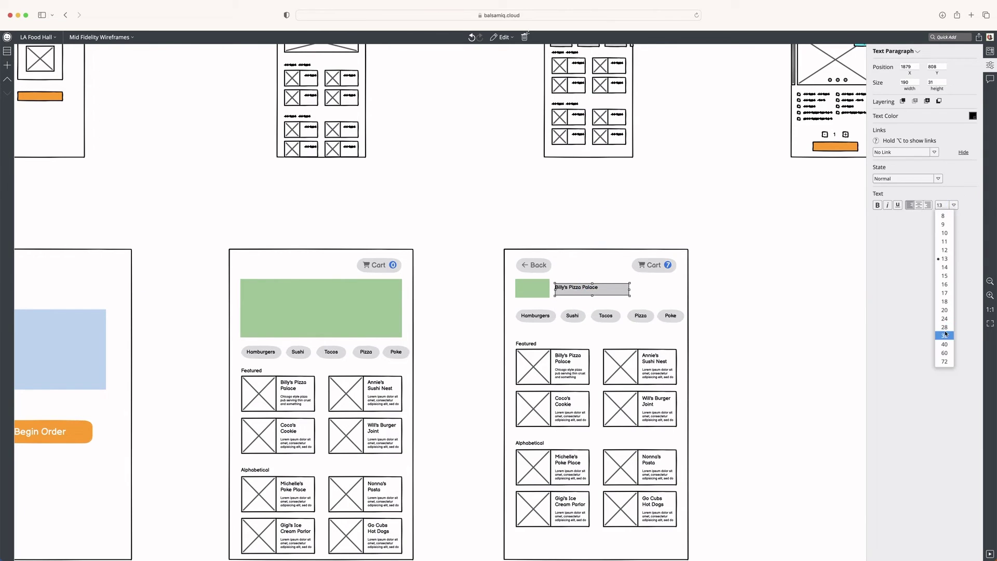
left_click(948, 302)
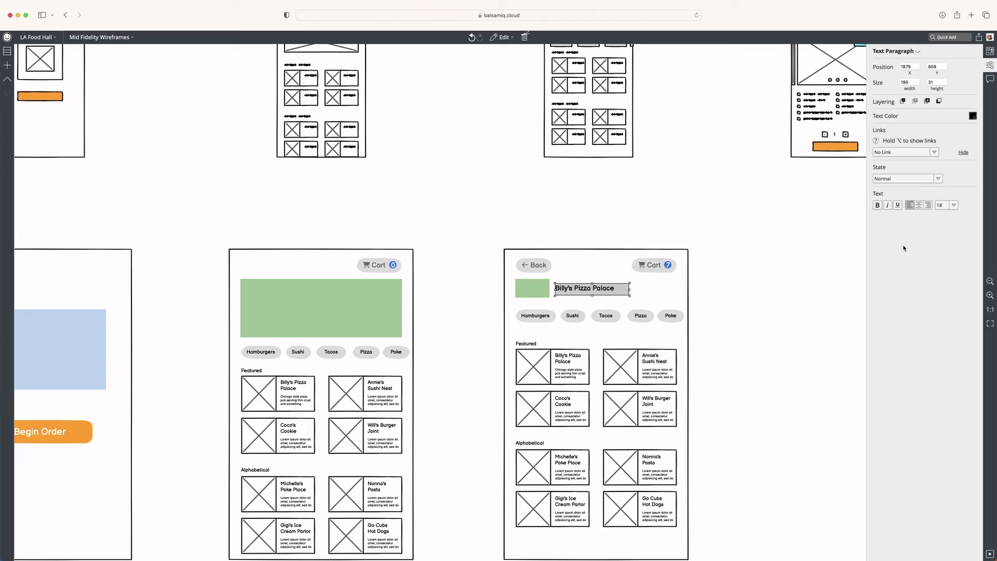
left_click(953, 206)
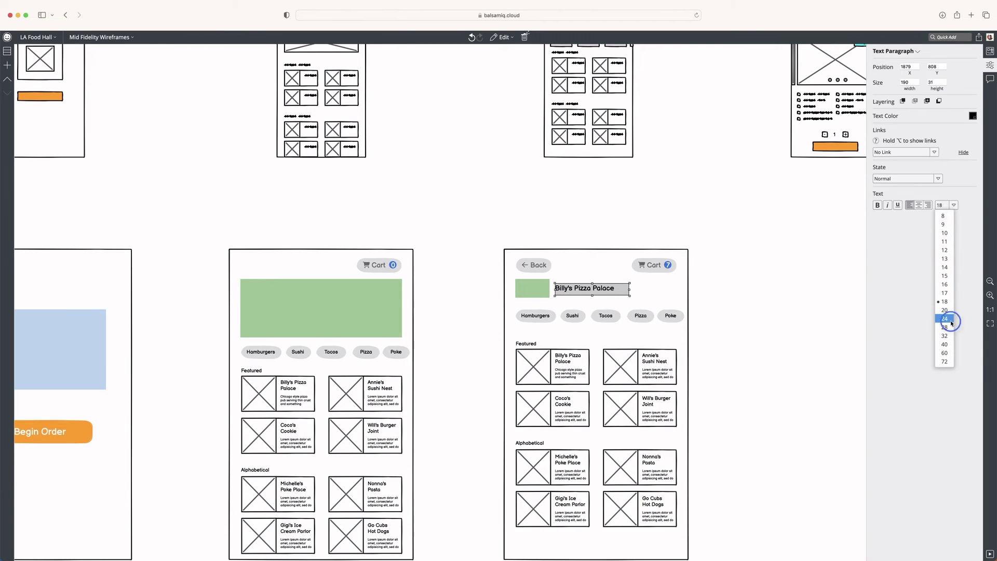
left_click(947, 321)
left_click_drag(630, 295, 591, 287)
left_click(594, 289)
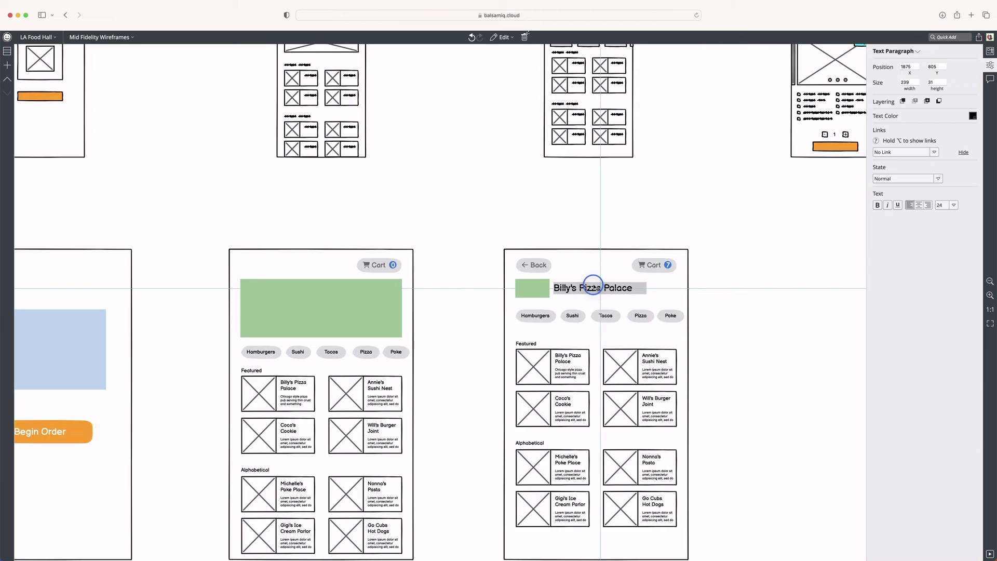
Step: Change the third screen's Hamburgers pill to "Thin Crust Pizza" and widen the pill and its text to about 144
double_click(535, 315)
type("Piz")
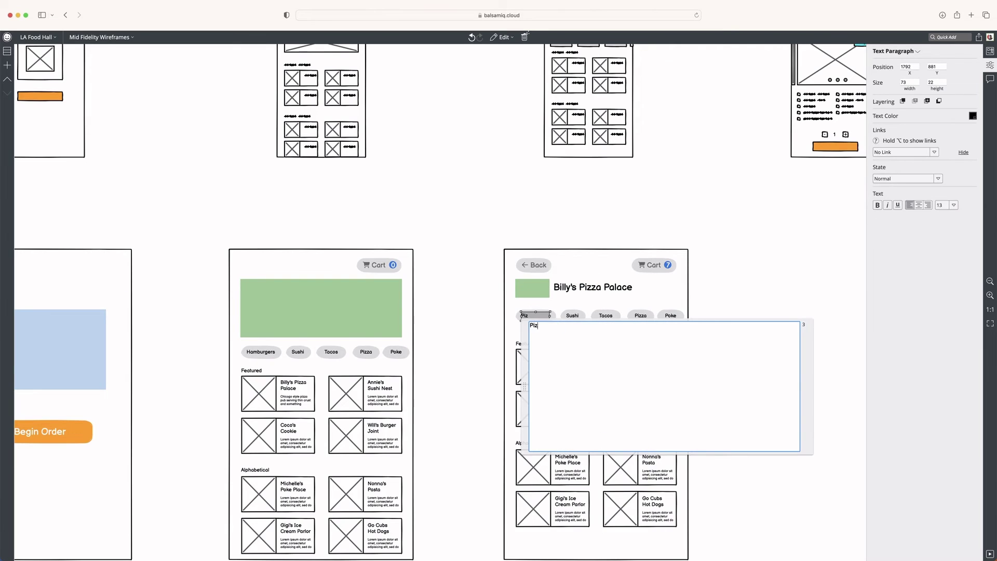
type("za")
left_click(530, 325)
type("Thin Crust")
left_click_drag(477, 303, 570, 332)
left_click_drag(556, 316, 573, 317)
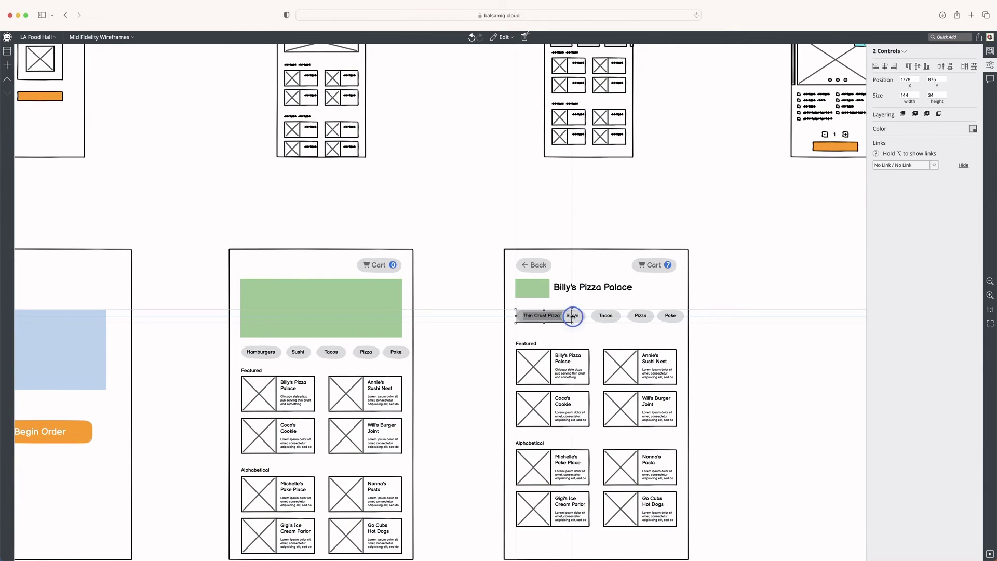
Step: Delete the Pizza and Poke pills on the third screen and shift the Sushi and Tacos pills clear of Thin Crust Pizza
left_click_drag(709, 308, 636, 330)
key("Delete")
left_click_drag(711, 298, 562, 337)
left_click_drag(574, 316, 605, 316)
Step: Center the Thin Crust Pizza text within its pill
left_click(543, 317)
key("super+alt+2")
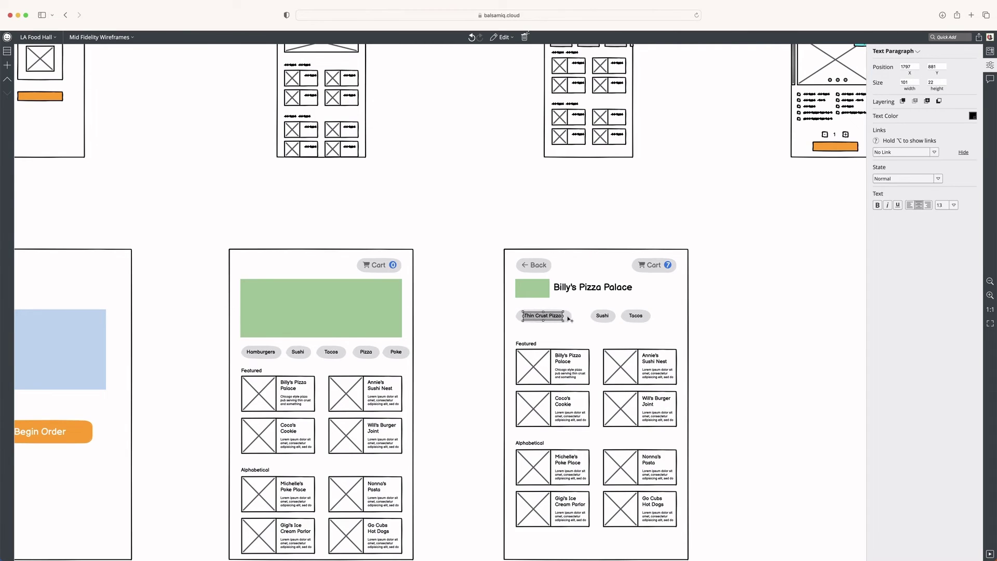
left_click(569, 319)
Step: Change the third screen's Sushi pill to "Deep Dish Pizza", widening it to fit and placing it next to Thin Crust Pizza
scroll(572, 311, "down", 1)
double_click(602, 292)
type("Deep Dish")
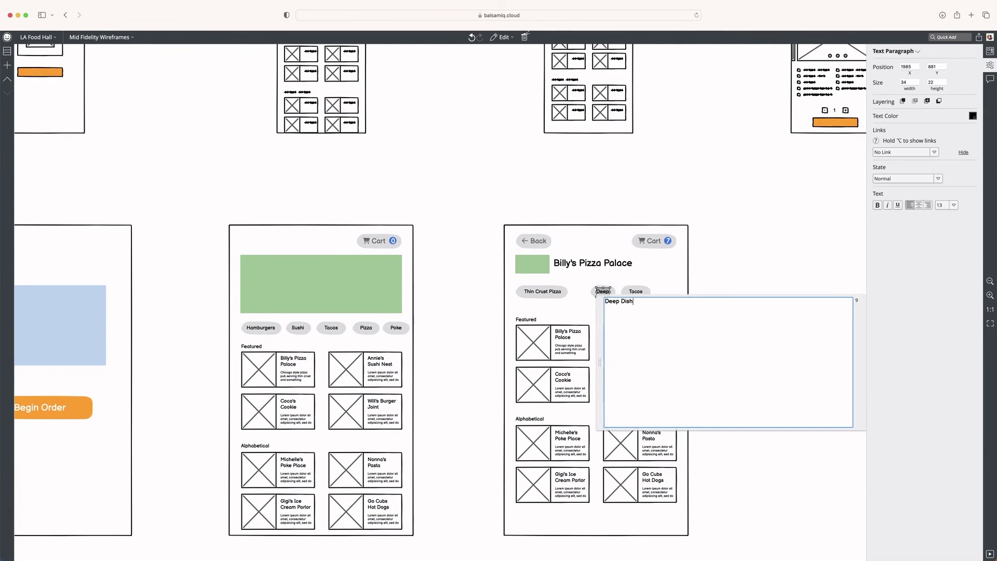
type(" Pizza")
left_click(702, 293)
left_click_drag(619, 282, 586, 303)
left_click_drag(591, 292, 561, 291)
left_click_drag(600, 292, 602, 293)
Step: Change the third screen's Tacos pill text to "Salads" and adjust its spacing after the Deep Dish Pizza pill
left_click(646, 292)
double_click(651, 292)
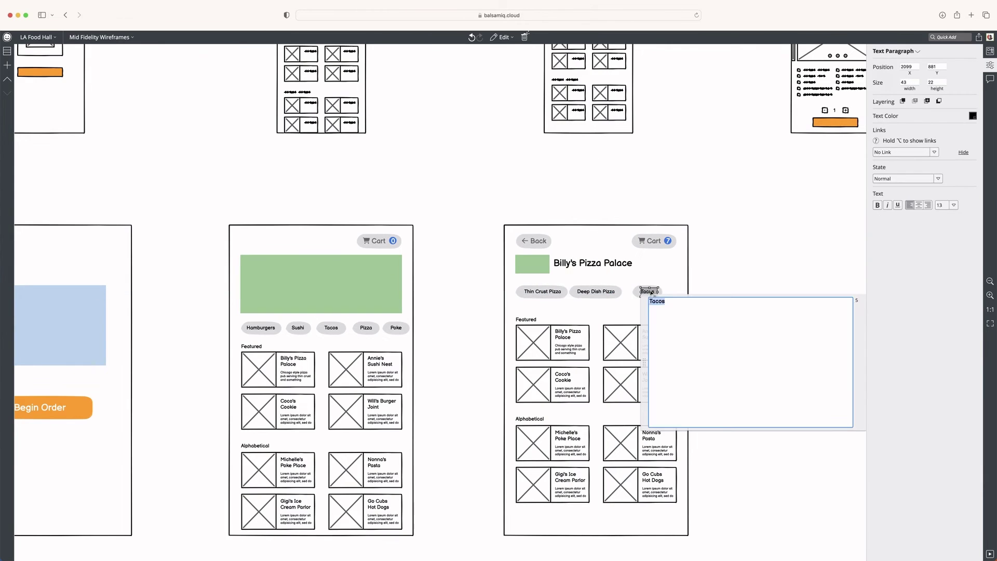
type("Salads")
left_click_drag(717, 274, 641, 291)
left_click_drag(731, 276, 552, 314)
Step: Copy the Salads pill to the end of the row, overlapping the frame's edge, and change the copy's text to "Beverages"
left_click(643, 291)
left_click(630, 291, "shift")
left_click_drag(642, 291, 677, 292)
left_click(720, 282)
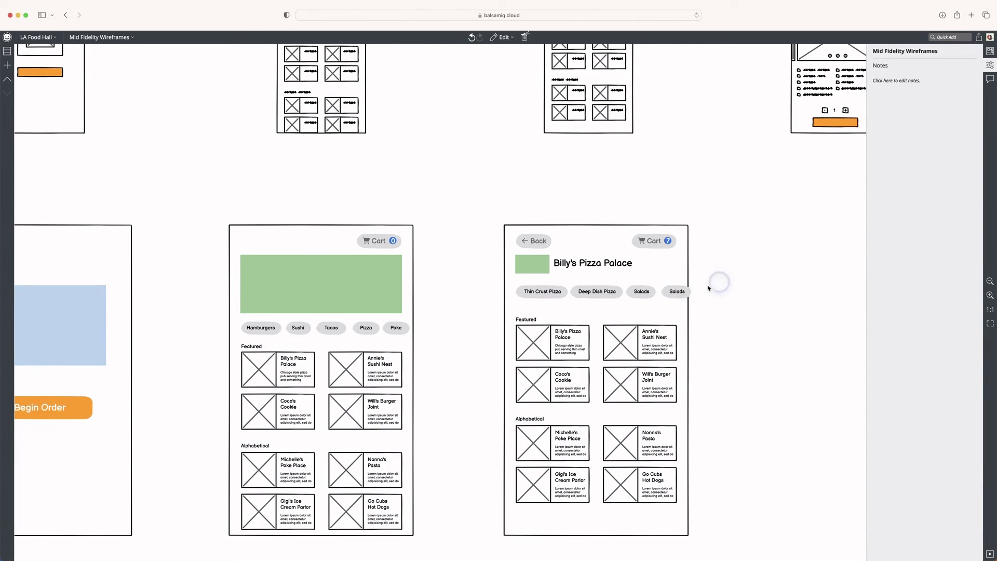
double_click(677, 292)
type("Beverages")
left_click(697, 294)
Step: Group the Beverages pill's background and text into one object
left_click_drag(702, 277, 660, 309)
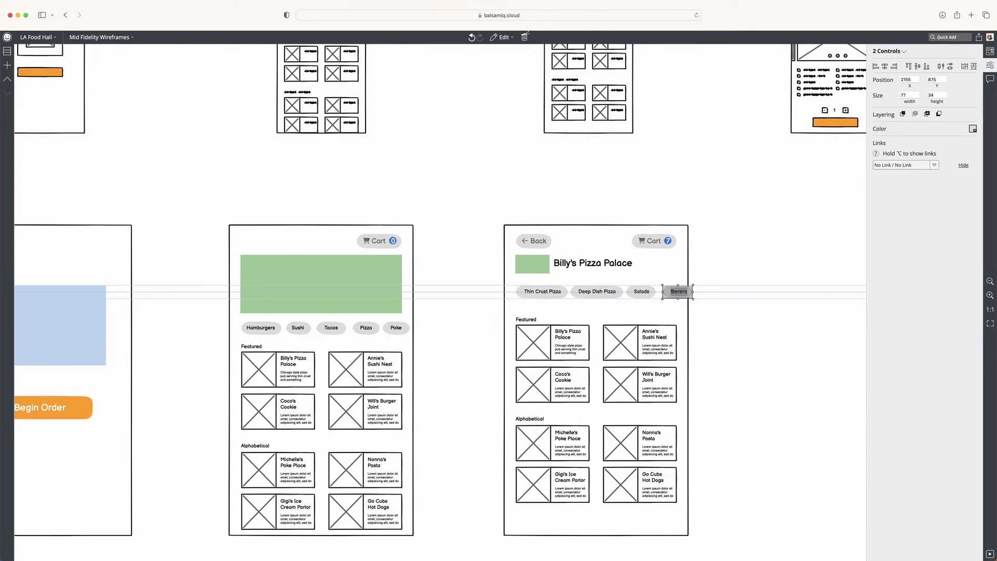
key("super+g")
left_click(724, 310)
Step: Crop the Beverages group so it ends at the screen frame's edge, and move the cropped pill outside the frame
left_click(678, 290)
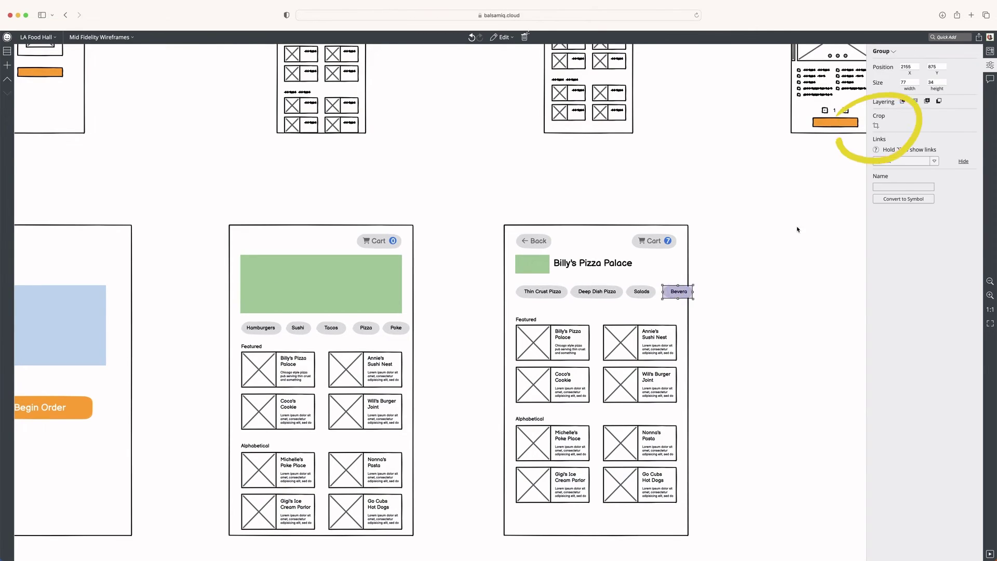
left_click(876, 125)
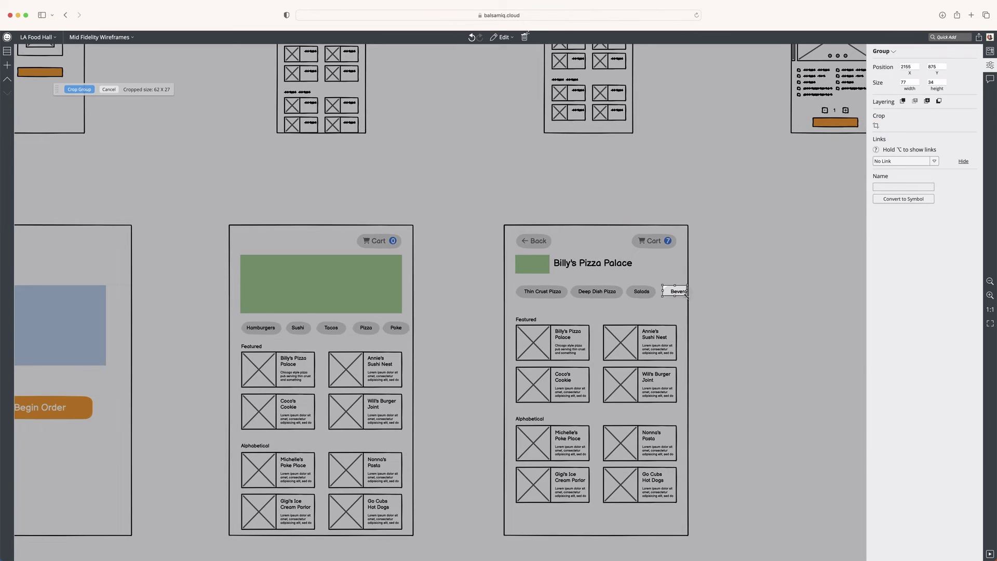
left_click_drag(687, 295, 727, 256)
left_click(704, 310)
left_click(682, 291)
left_click(726, 371)
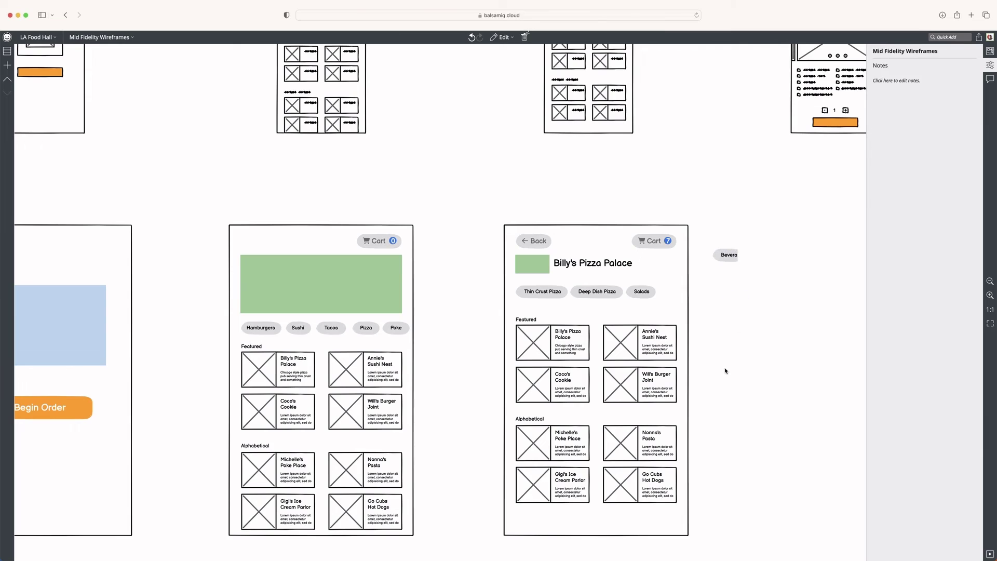
Step: Undo the last move of the cropped Beverages pill and reposition the Salads pill to even out the row's spacing
key("super+z")
left_click(709, 325)
left_click(642, 293)
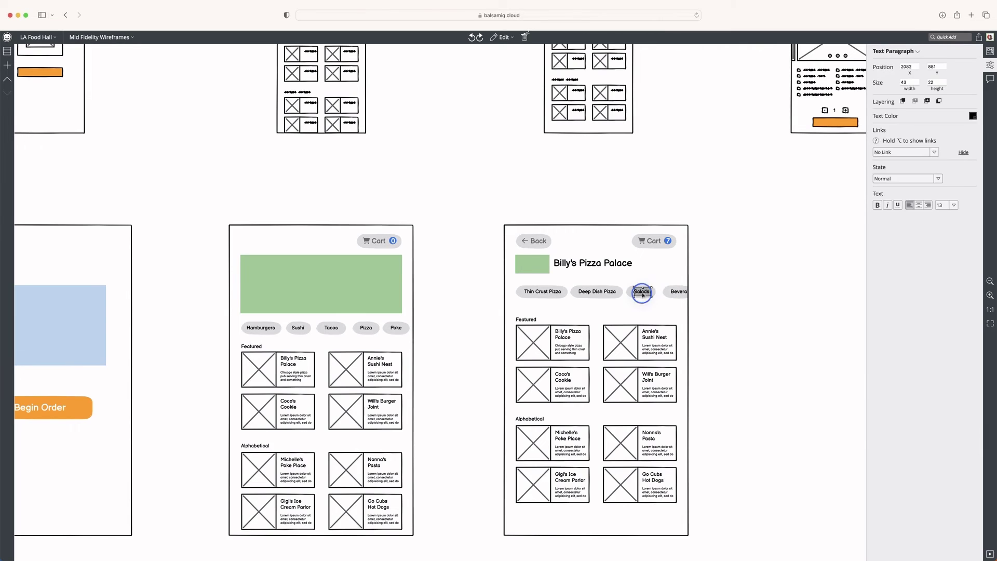
left_click(630, 293, "shift")
left_click_drag(634, 294, 619, 293)
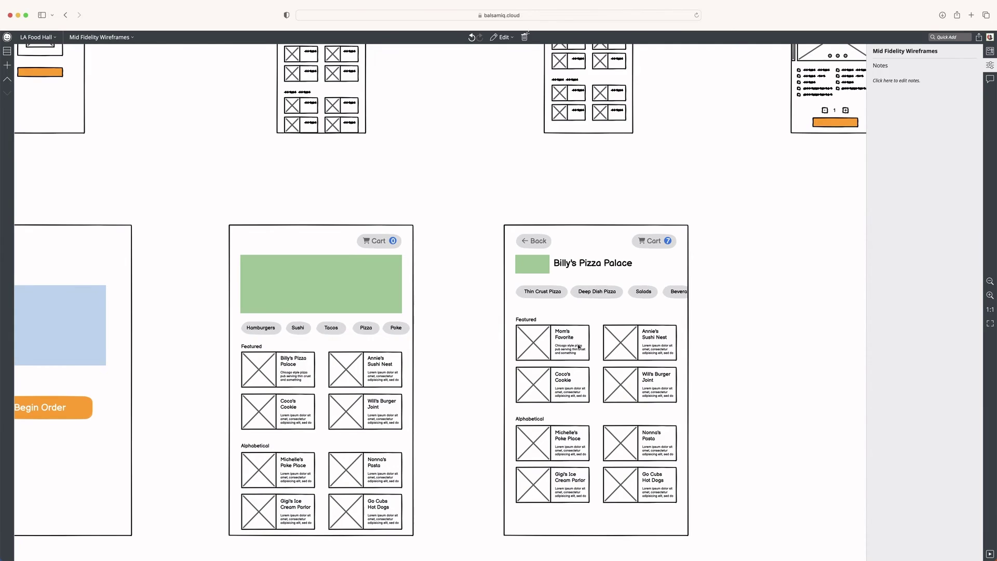
Step: Narrow the image placeholders on the Billy's Pizza Palace cards and widen the card texts to fill the freed space
scroll(579, 347, "down", 2)
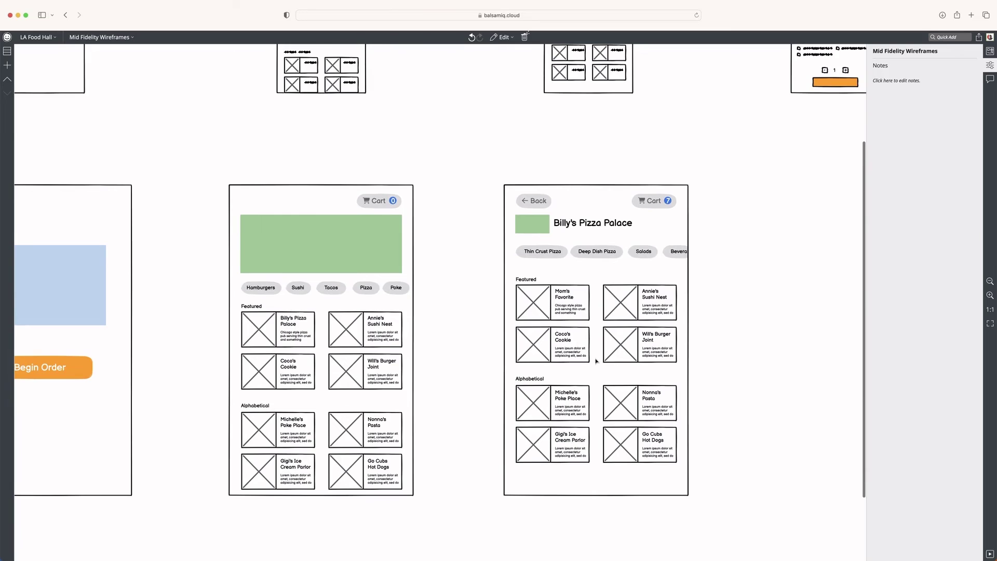
left_click(540, 306)
left_click(535, 342, "shift")
left_click(535, 402, "shift")
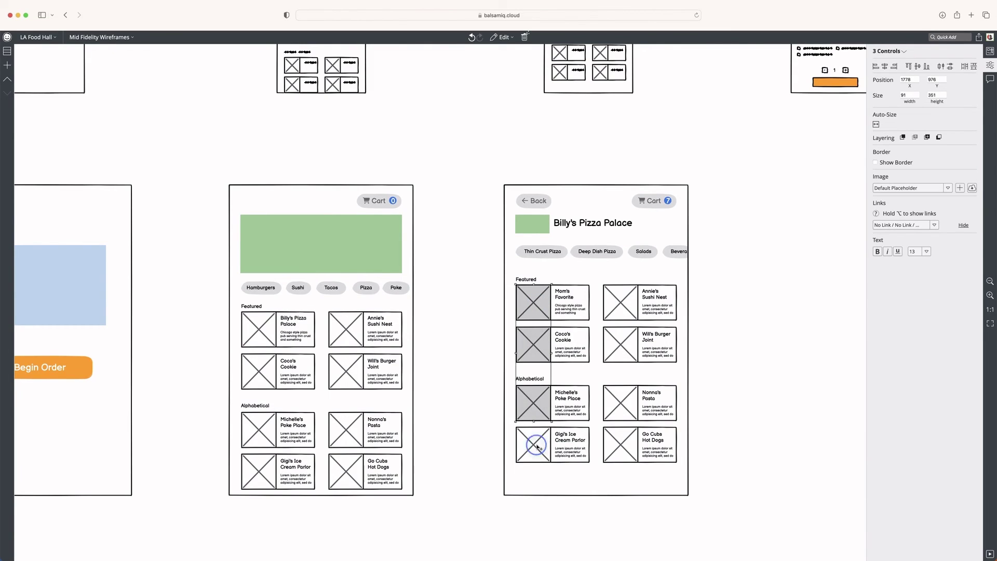
left_click(537, 446, "shift")
left_click_drag(552, 335, 543, 337)
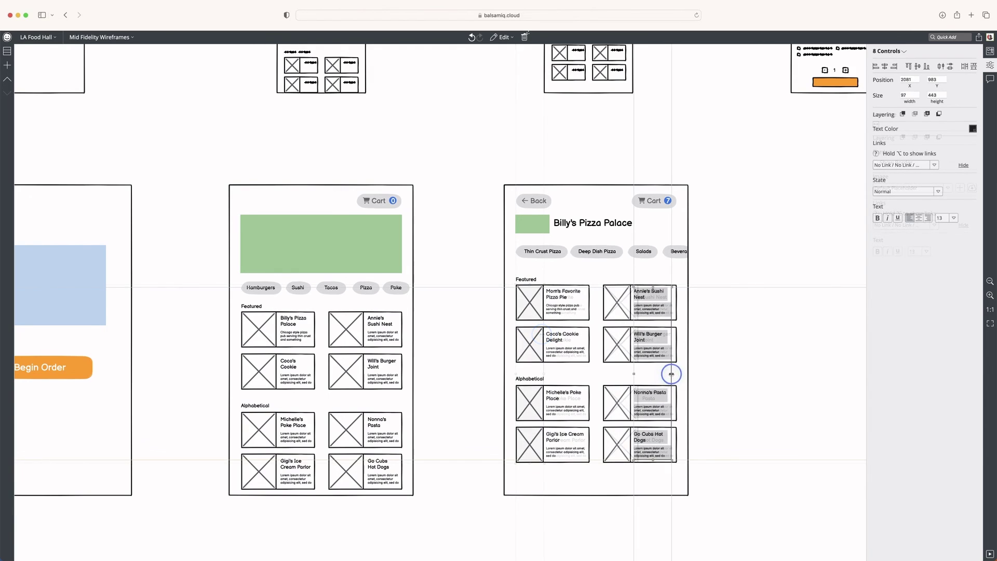
left_click_drag(672, 374, 674, 374)
left_click(748, 362)
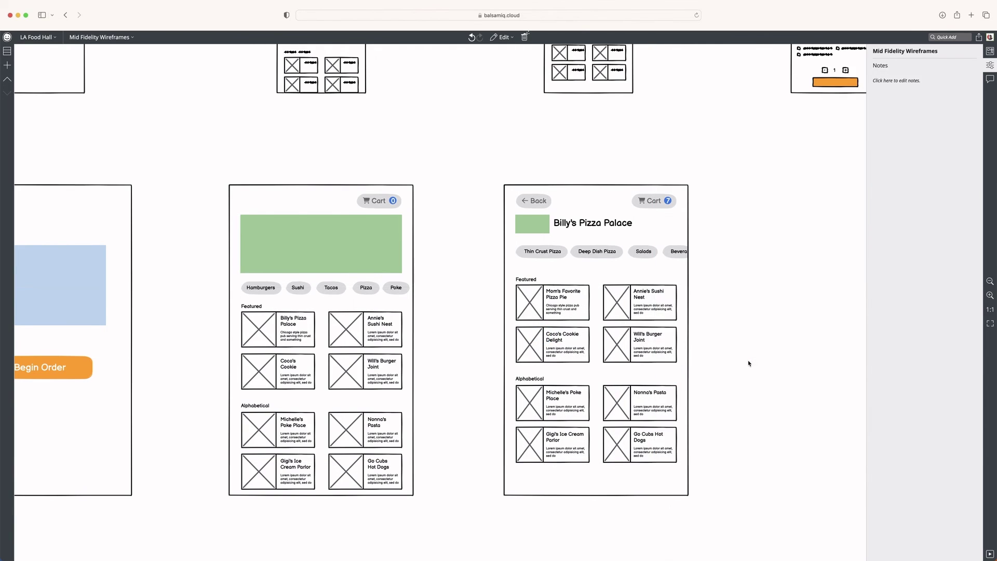
Step: Exclude the Featured heading from the selection and shrink the four featured cards to a combined height of 152
key("super+z")
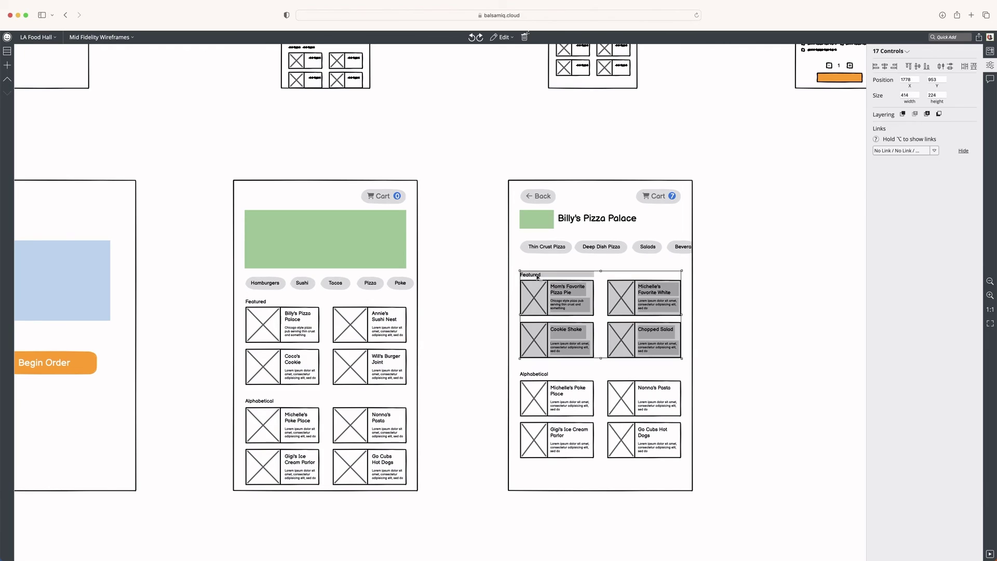
left_click(536, 276, "shift")
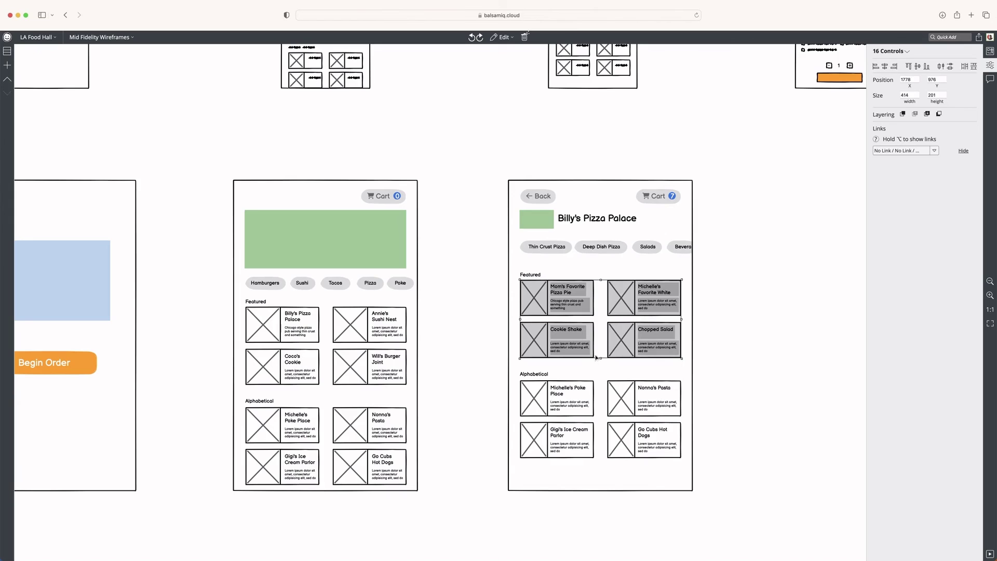
left_click_drag(603, 359, 604, 338)
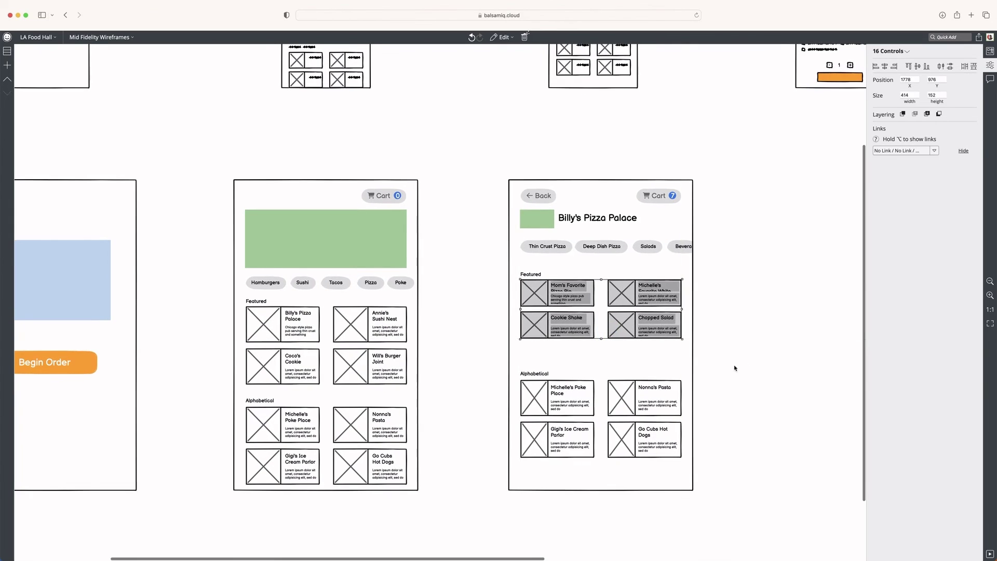
Step: Delete the Alphabetical heading and its four cards from the Billy's Pizza Palace screen
scroll(534, 369, "right", 1)
left_click(534, 369)
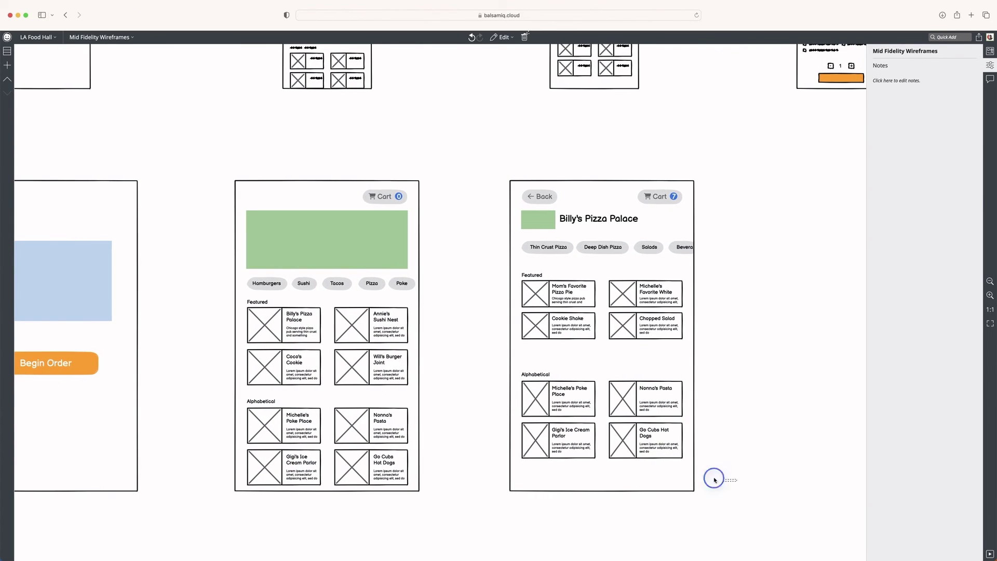
left_click_drag(715, 477, 485, 381)
key("Delete")
Step: Copy the Featured heading below the featured cards, change it to "Thin Crust Pizza", and copy the four cards beneath it
left_click(534, 279)
left_click_drag(533, 283, 534, 364)
double_click(533, 364)
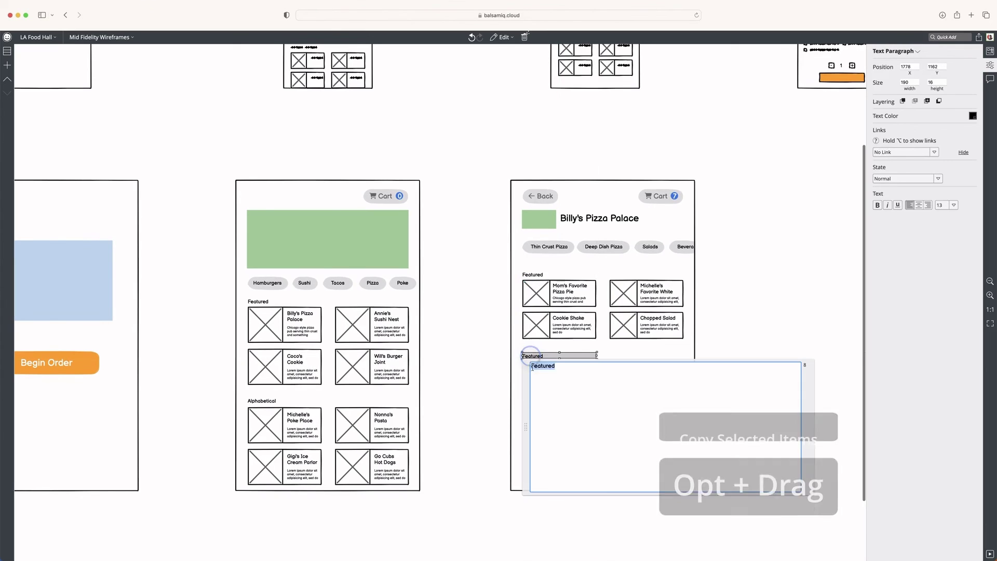
type("Thin Crust Pizza")
left_click_drag(504, 279, 643, 404)
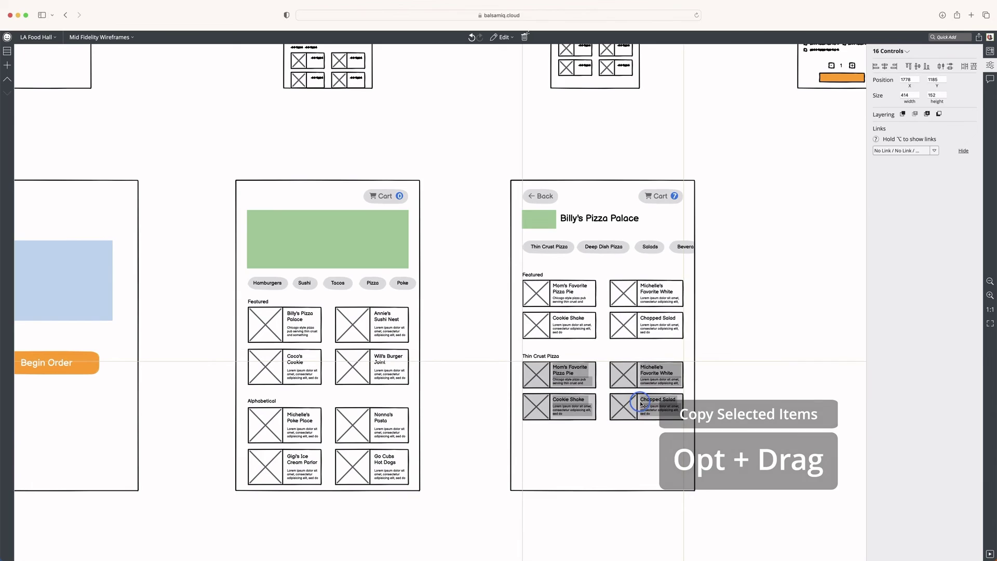
left_click(481, 361)
Step: Replace the titles of the Thin Crust Pizza cards with lorem ipsum text, shortening the lower two titles to one line
left_click(568, 368)
double_click(568, 367)
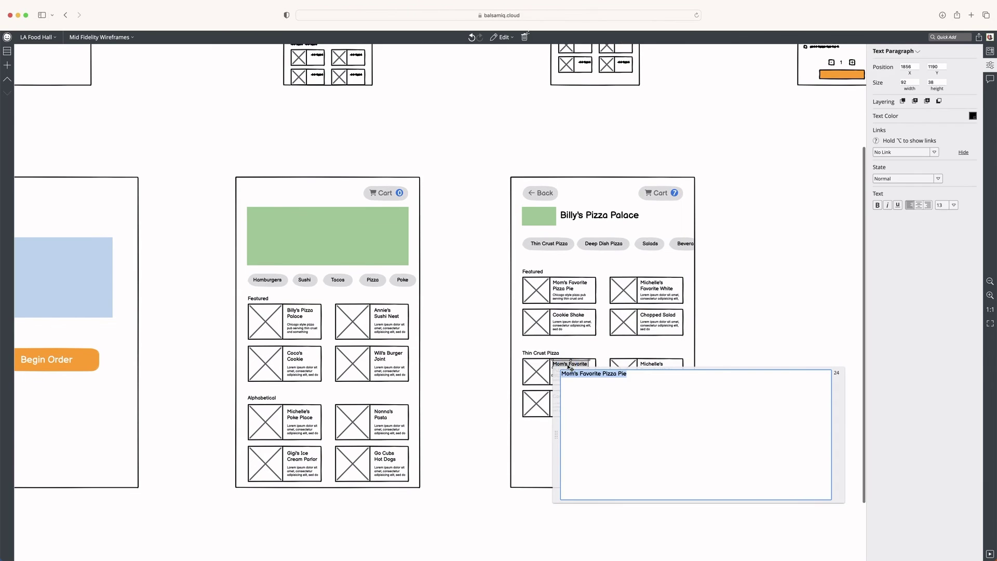
type("lorem")
left_click(939, 96)
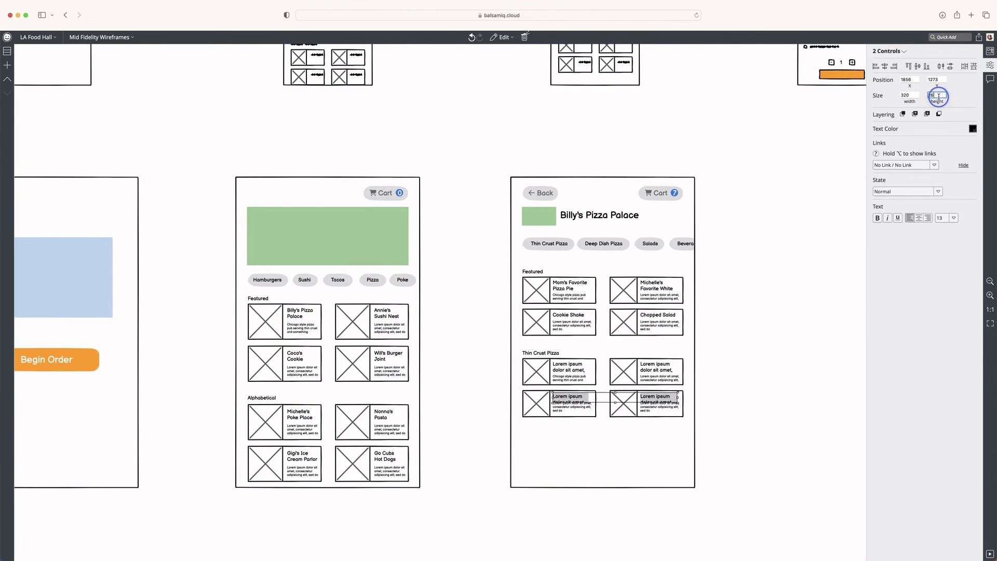
left_click(748, 238)
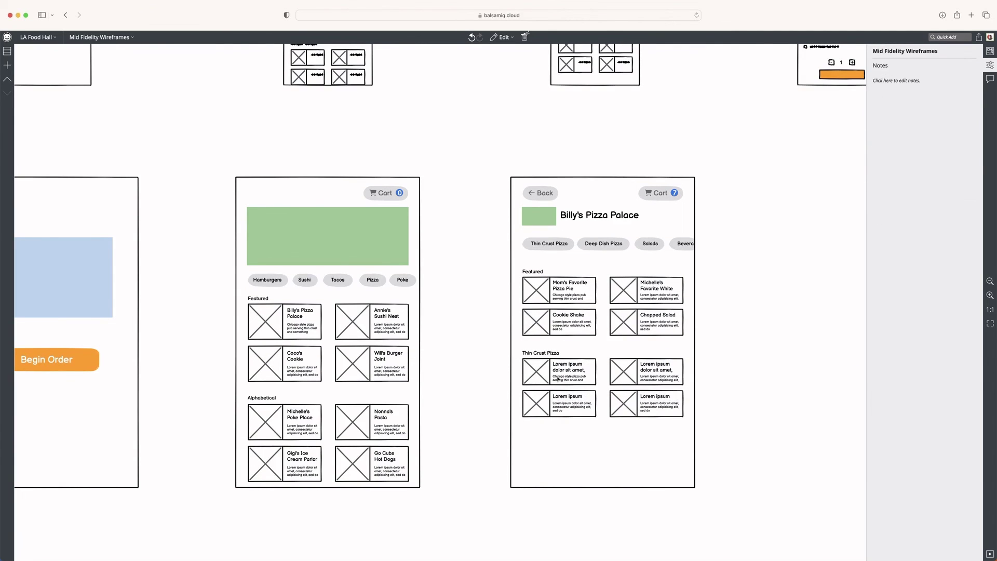
Step: Copy the four Thin Crust Pizza cards directly below themselves to fill the rest of the screen frame
left_click_drag(491, 360, 699, 429)
left_click_drag(719, 351, 471, 445)
left_click_drag(531, 383, 534, 433)
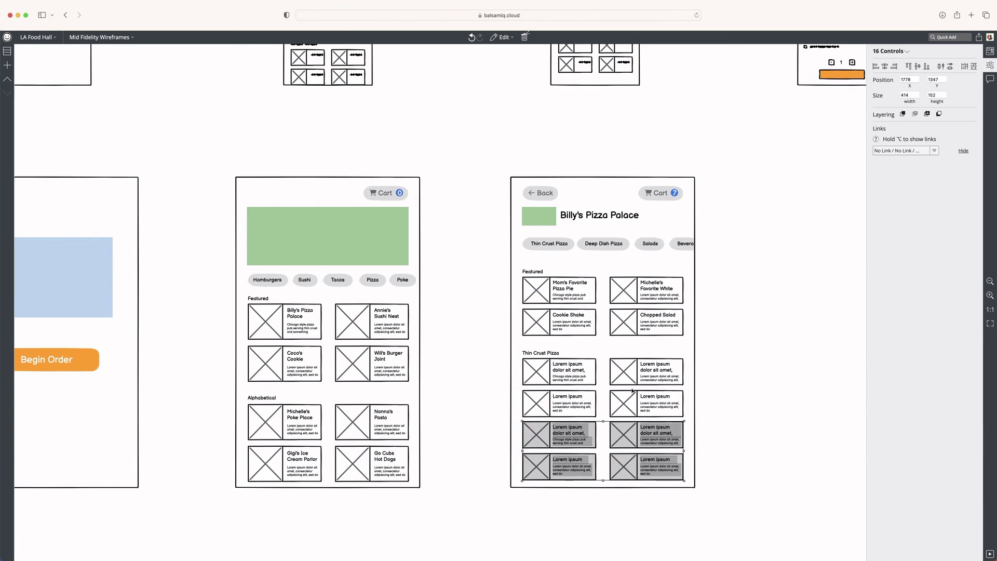
scroll(728, 391, "down", 3)
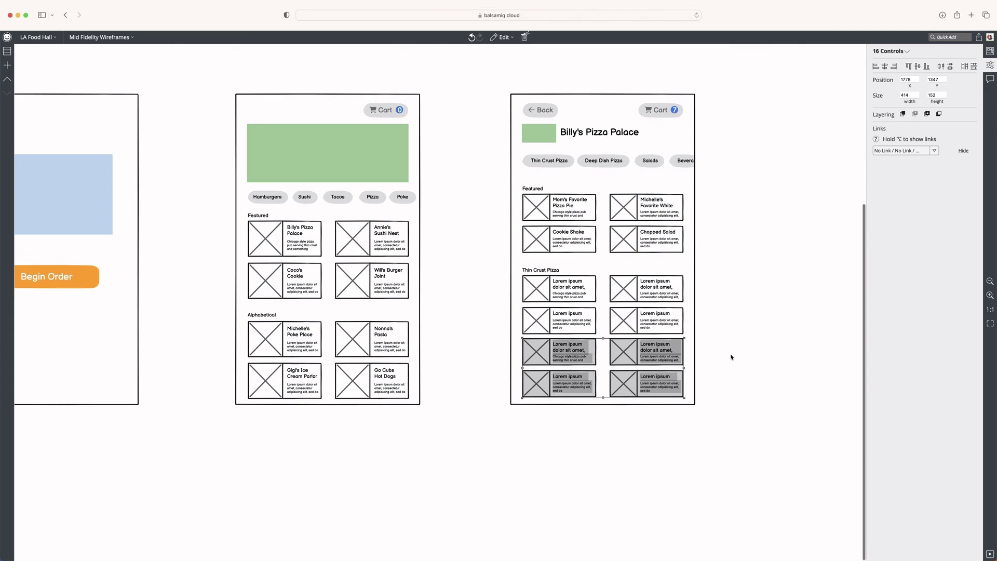
left_click(803, 344)
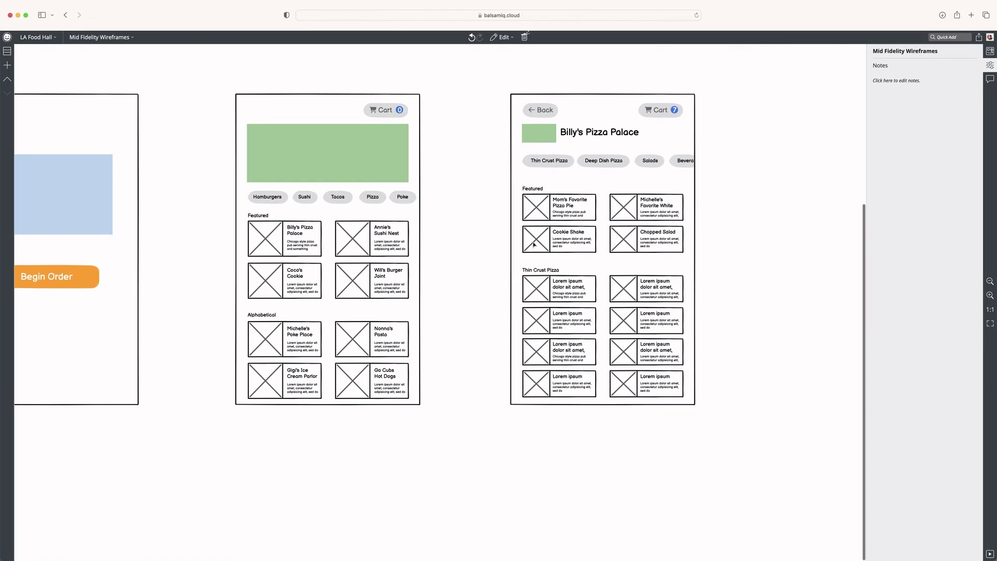
Step: Place an orange $16.99 price badge on the Michelle's Favorite White image and add price badges to the other menu cards
left_click_drag(638, 246, 631, 243)
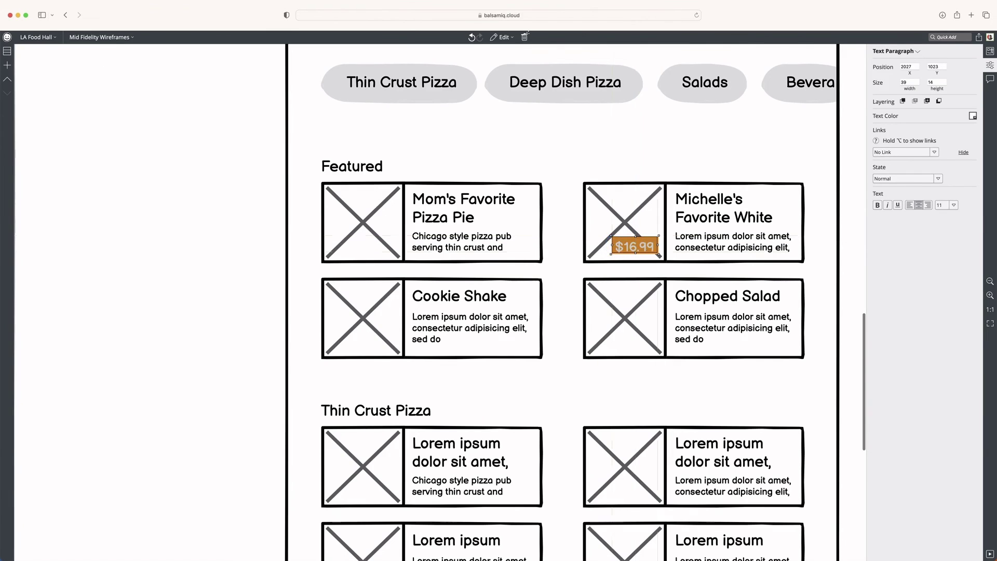
left_click(650, 255, "shift")
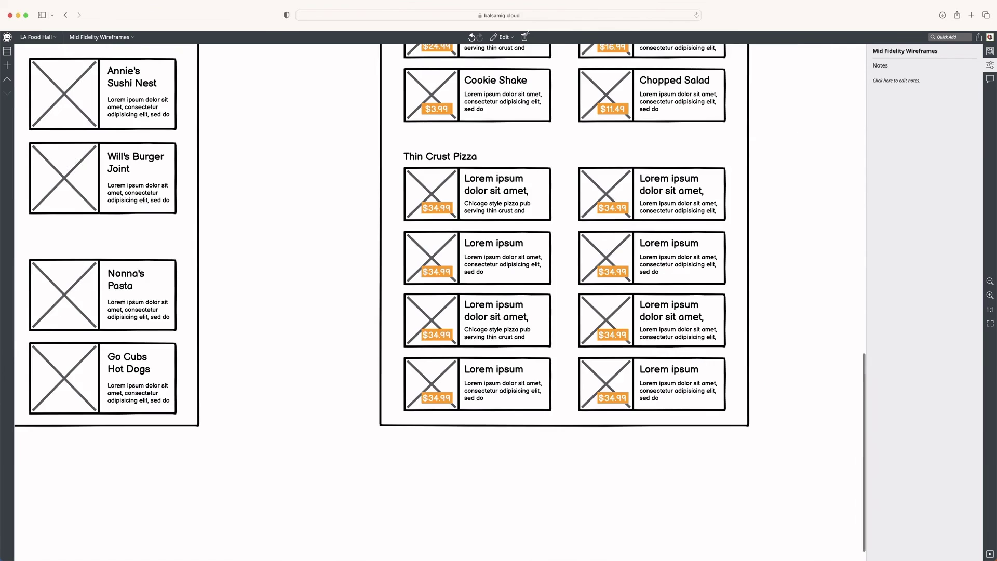
Step: Review the Billy's Pizza Palace screen from the lower Thin Crust Pizza cards up to its header
scroll(526, 254, "right", 1)
scroll(525, 254, "up", 5)
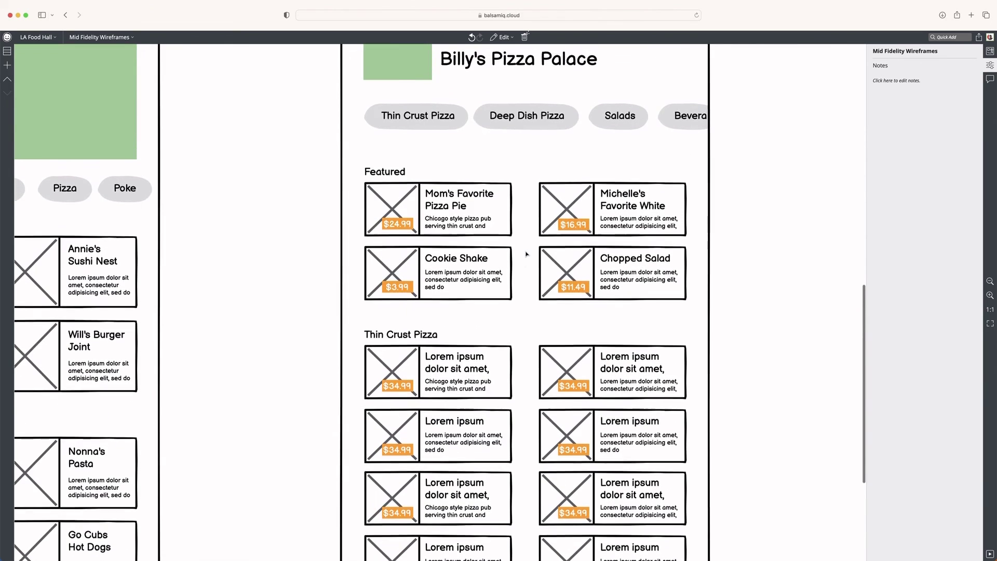
scroll(526, 254, "up", 3)
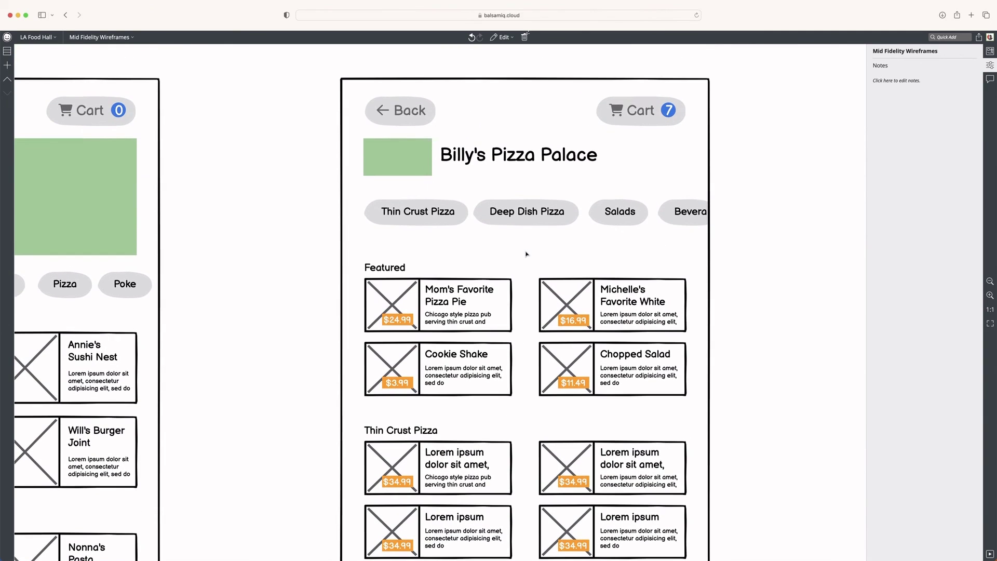
scroll(748, 226, "down", 1)
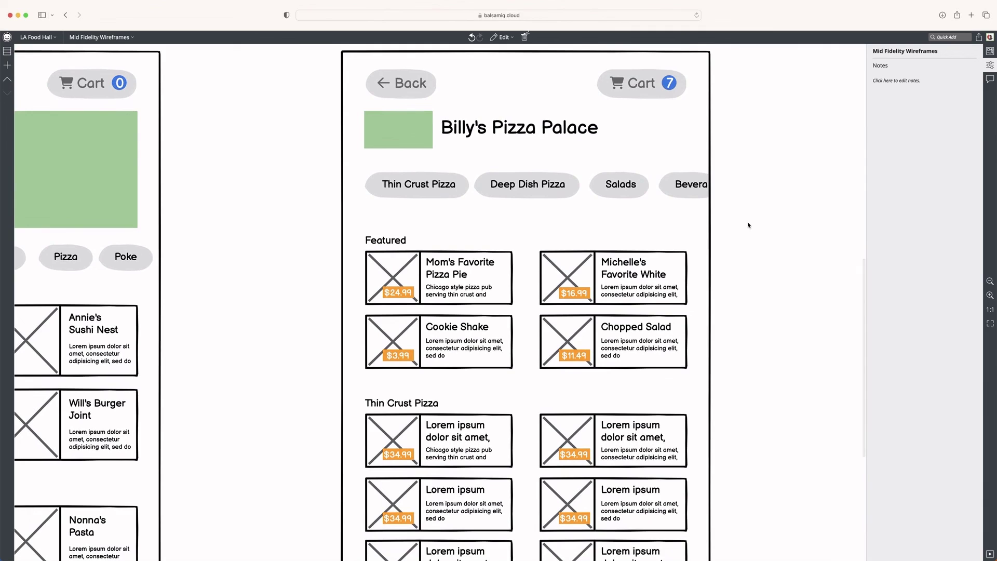
key("super+minus")
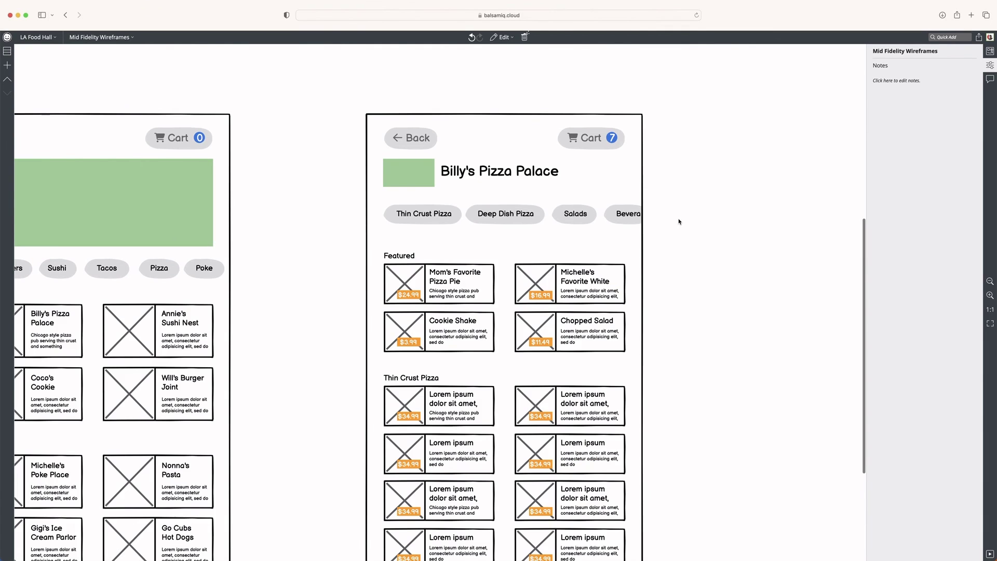
key("super+equal")
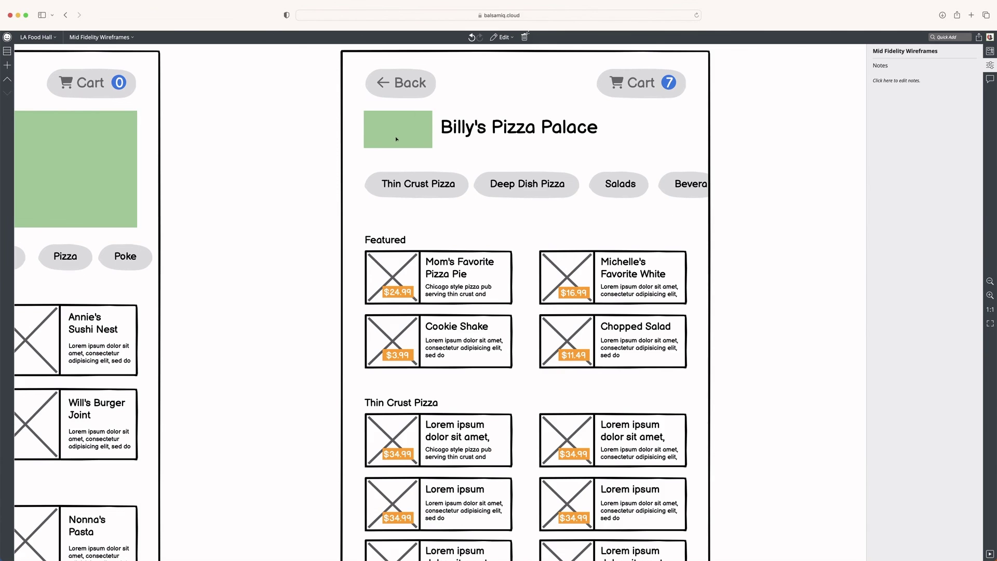